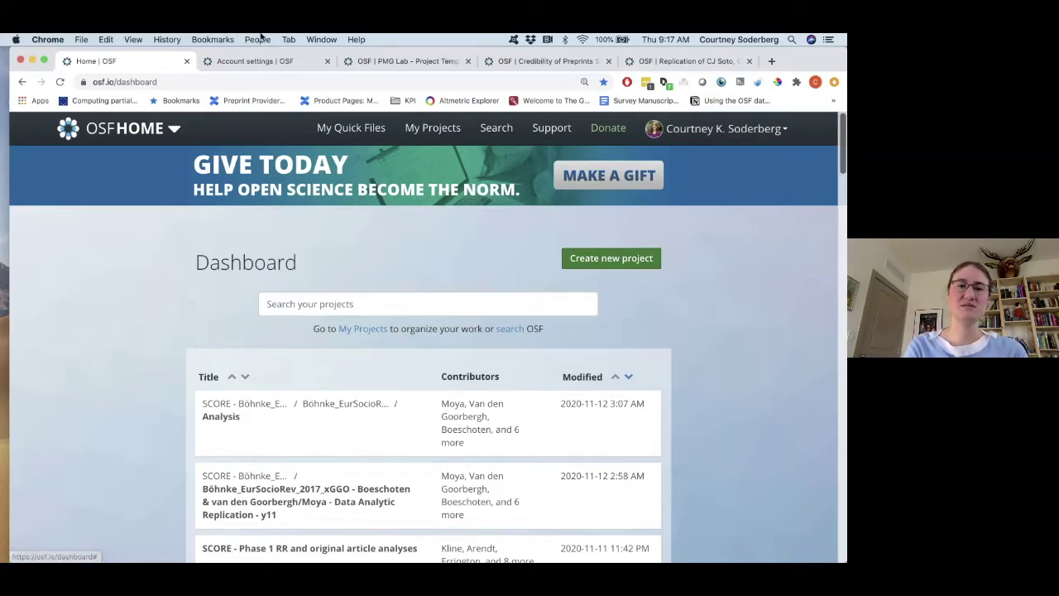
pyautogui.click(243, 61)
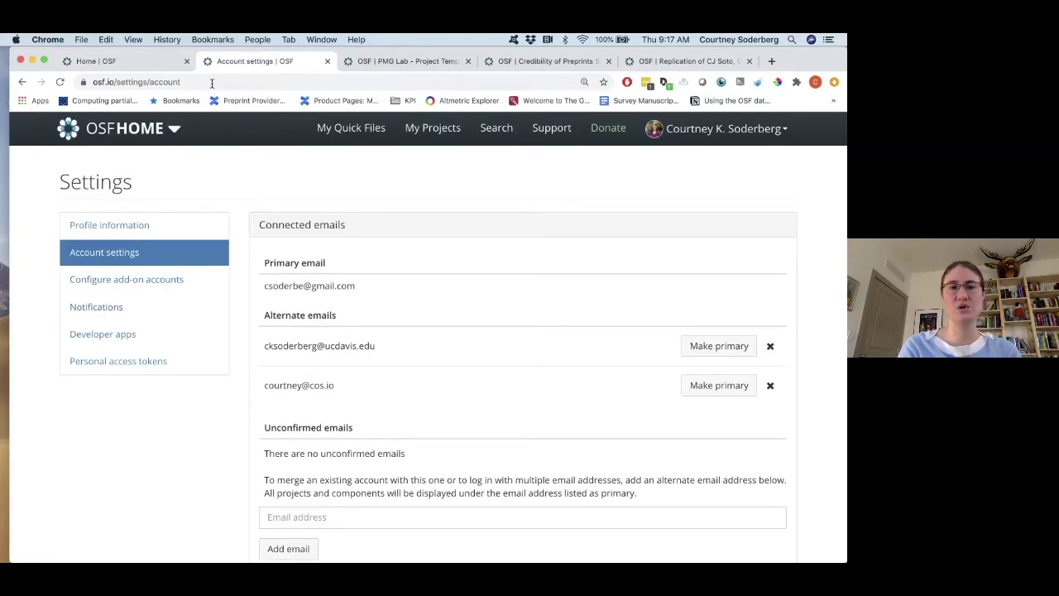
pyautogui.click(781, 133)
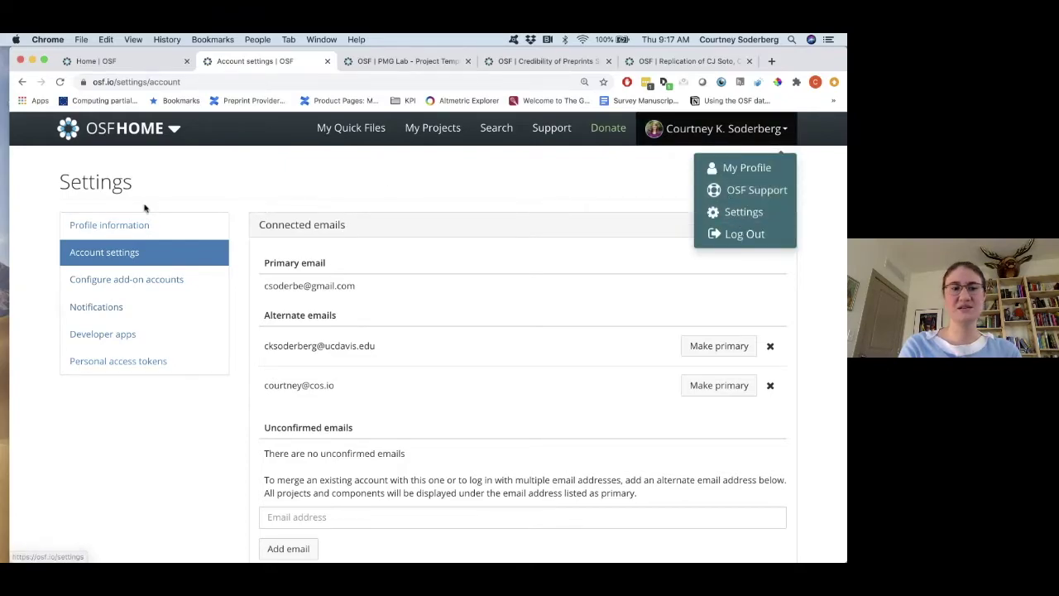
pyautogui.click(219, 193)
pyautogui.scroll(-10, 222, 249)
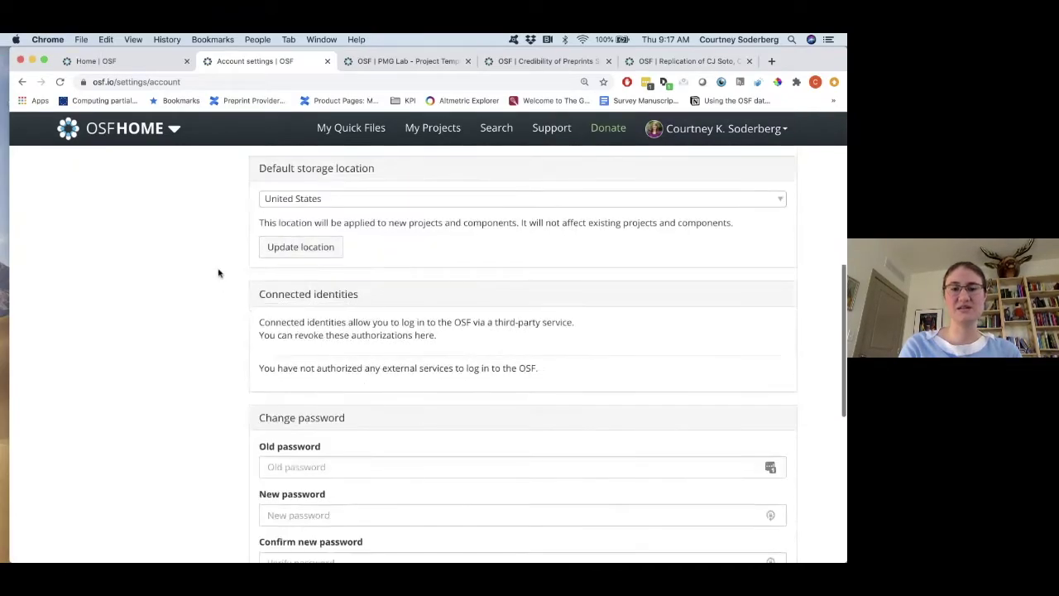
pyautogui.click(550, 193)
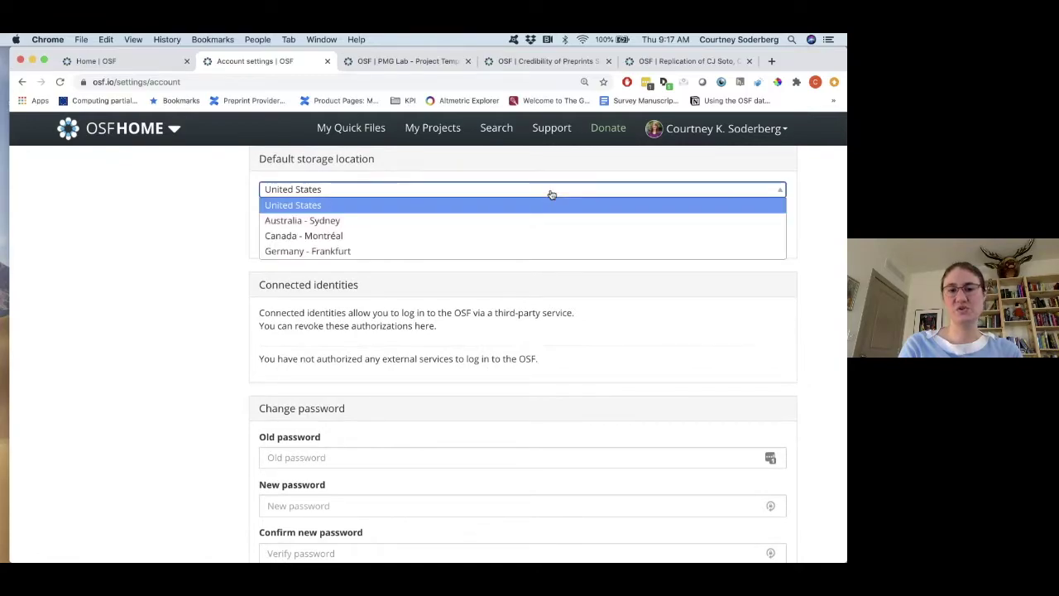
pyautogui.scroll(-1, 539, 230)
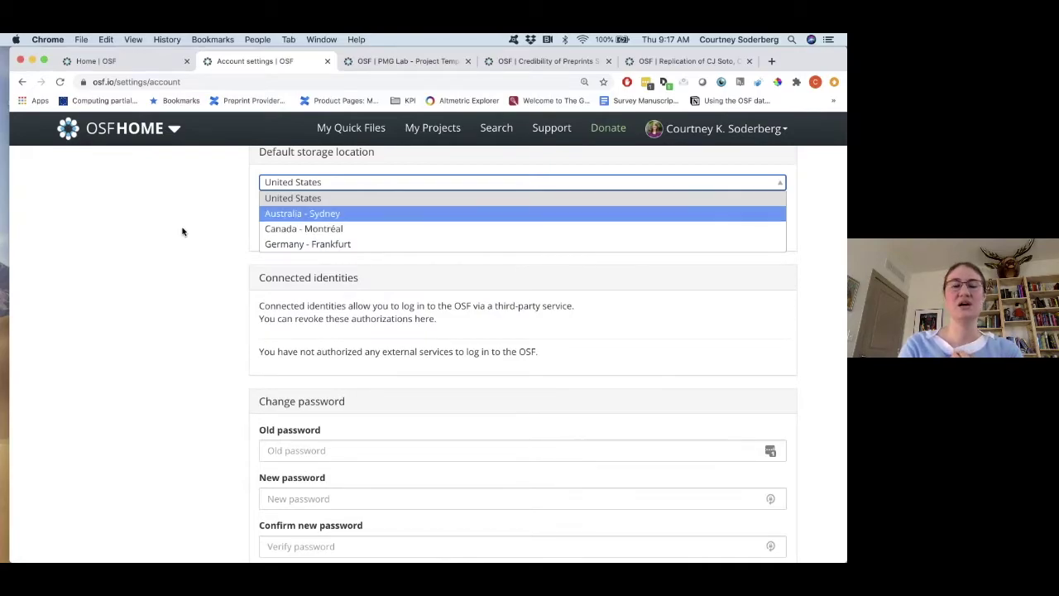
pyautogui.click(211, 230)
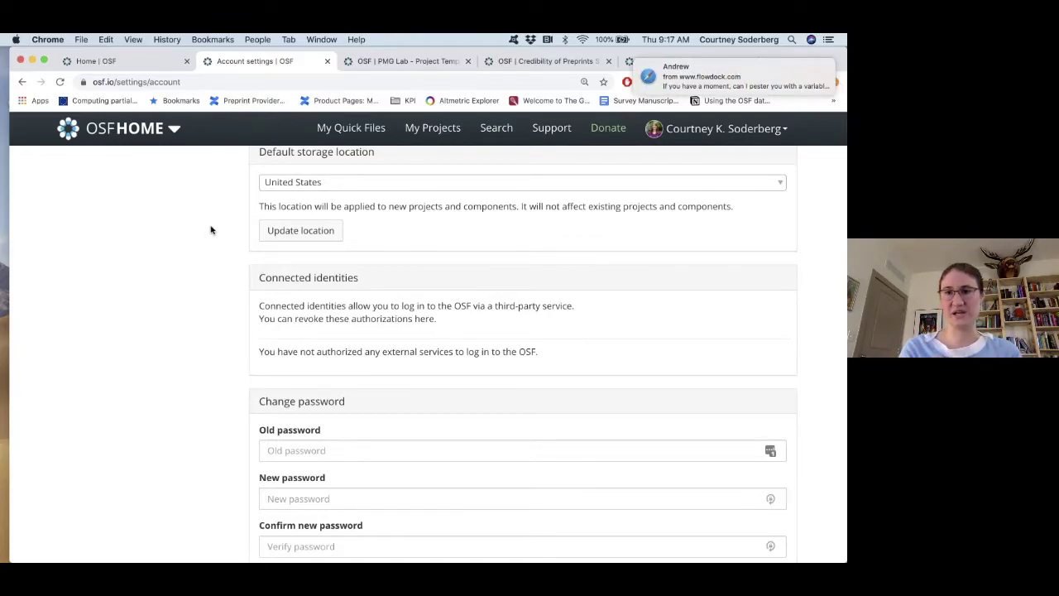
pyautogui.scroll(10, 234, 227)
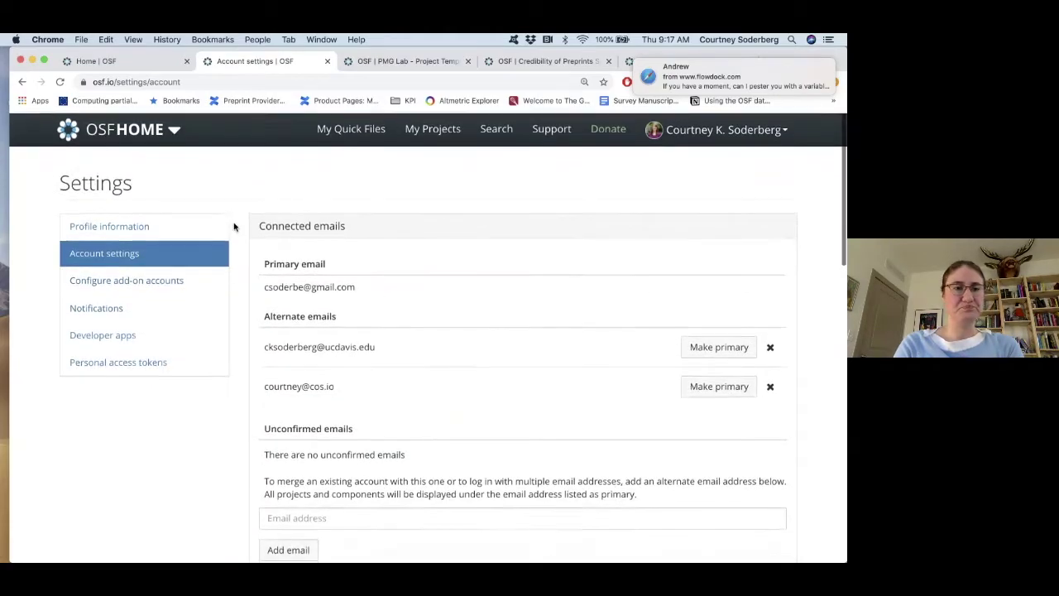
pyautogui.click(151, 64)
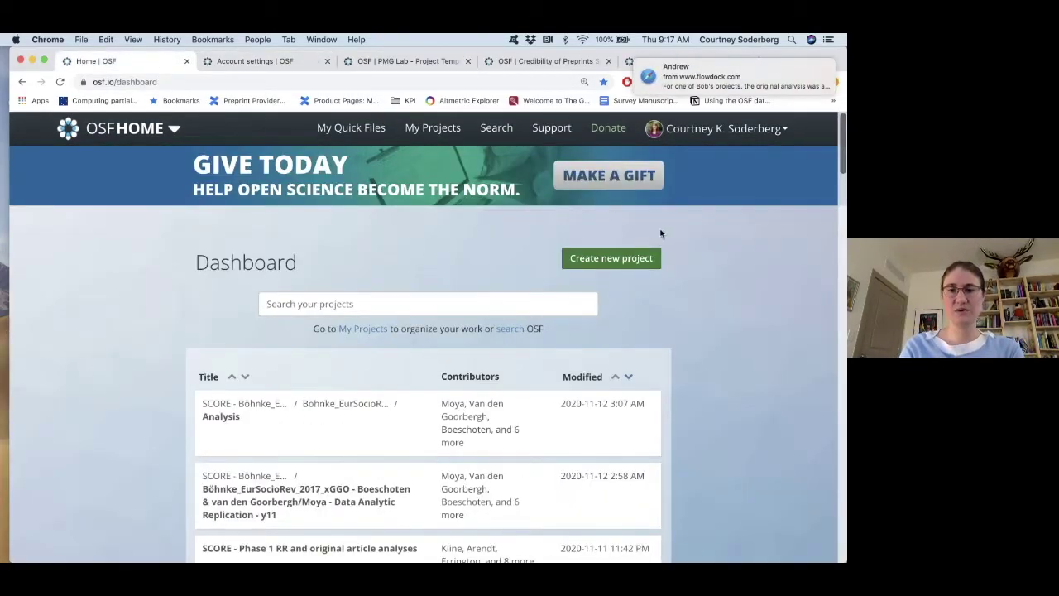
# Create a project titled 'RIOT SCience Project' with United States storage and go to its page.
pyautogui.click(621, 263)
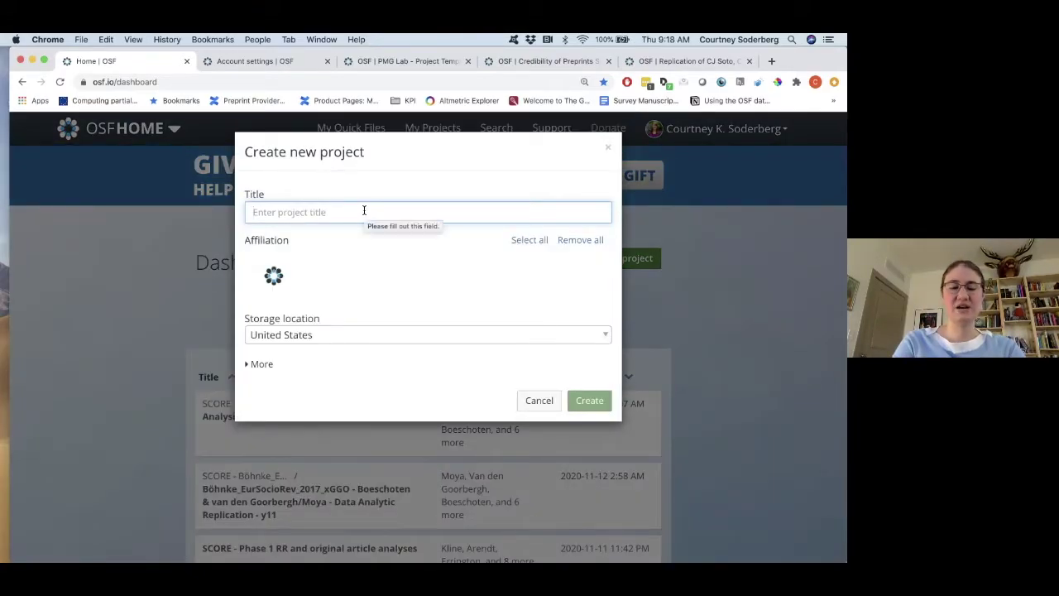
pyautogui.write('RIOT SC')
pyautogui.write('ie')
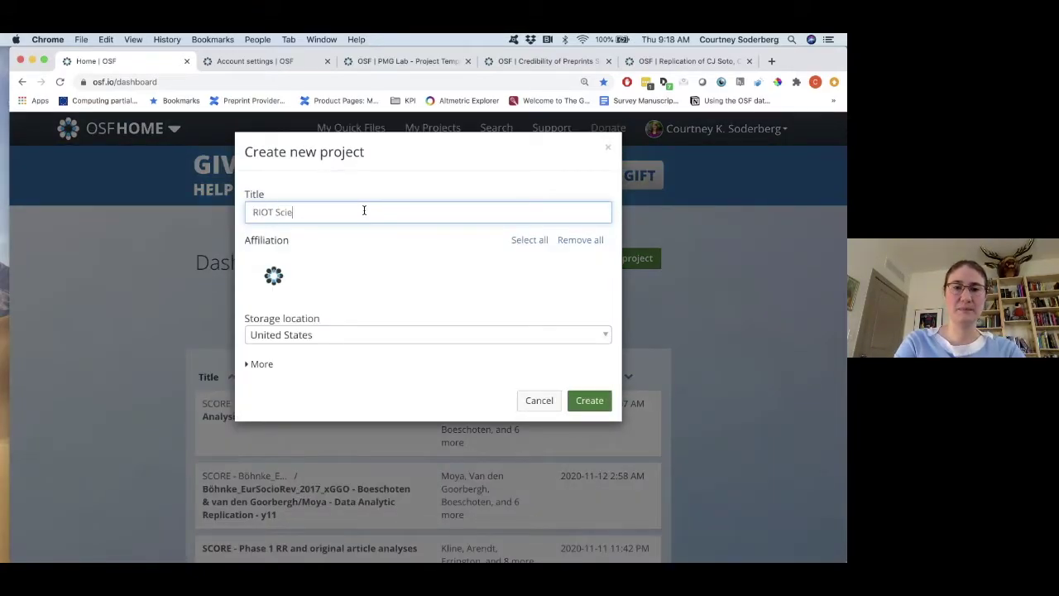
pyautogui.write('nce Project')
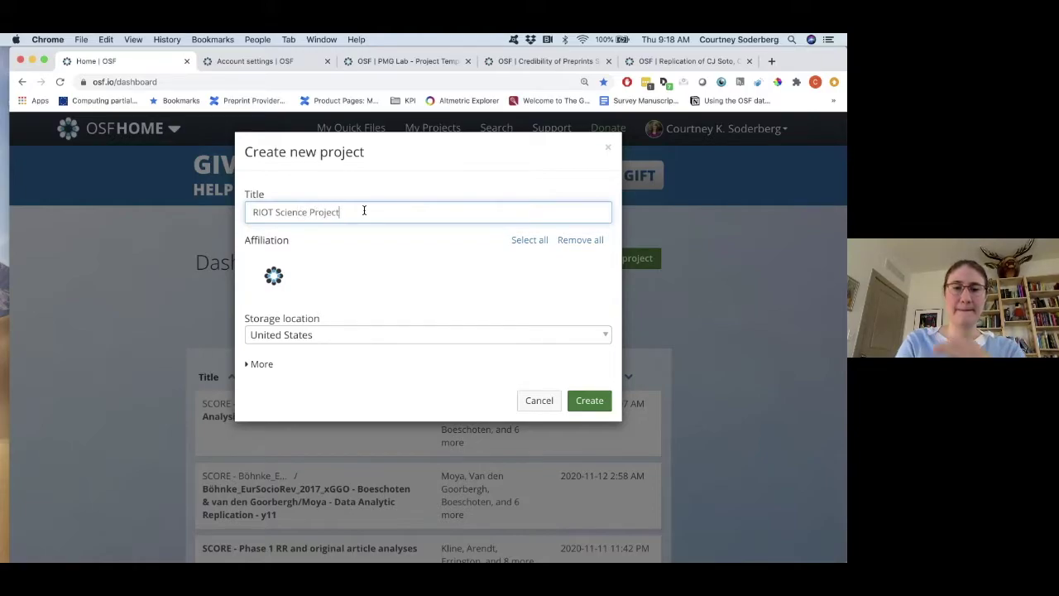
pyautogui.click(345, 334)
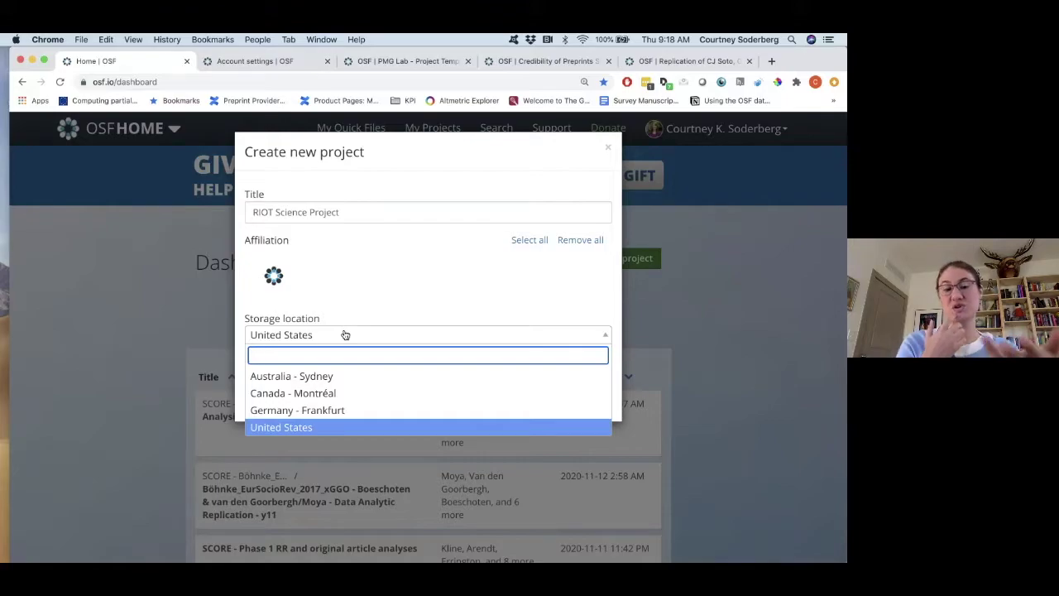
pyautogui.hotkey('shift', 'Tab')
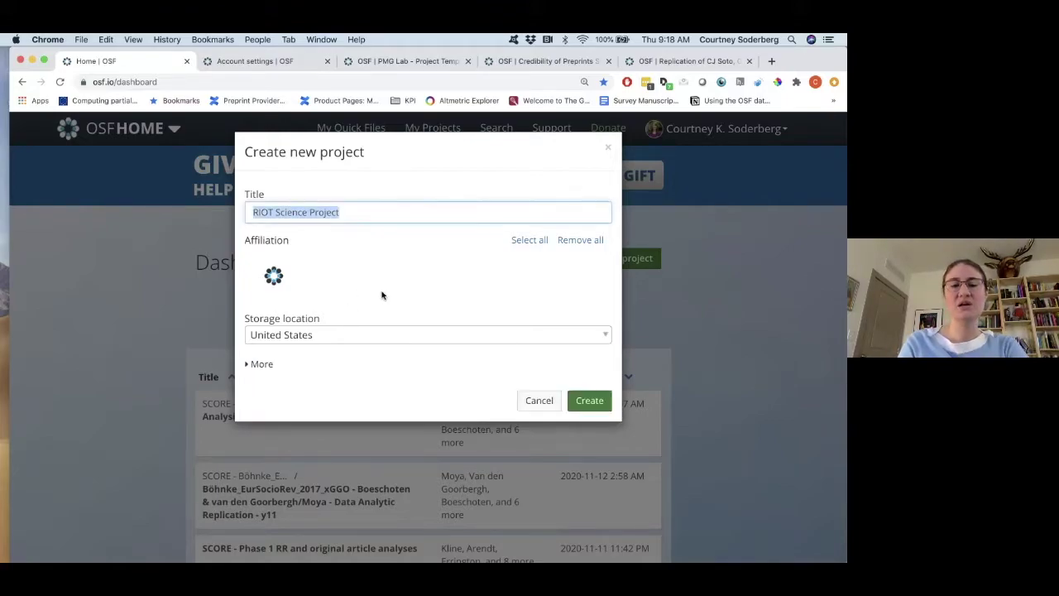
pyautogui.click(600, 400)
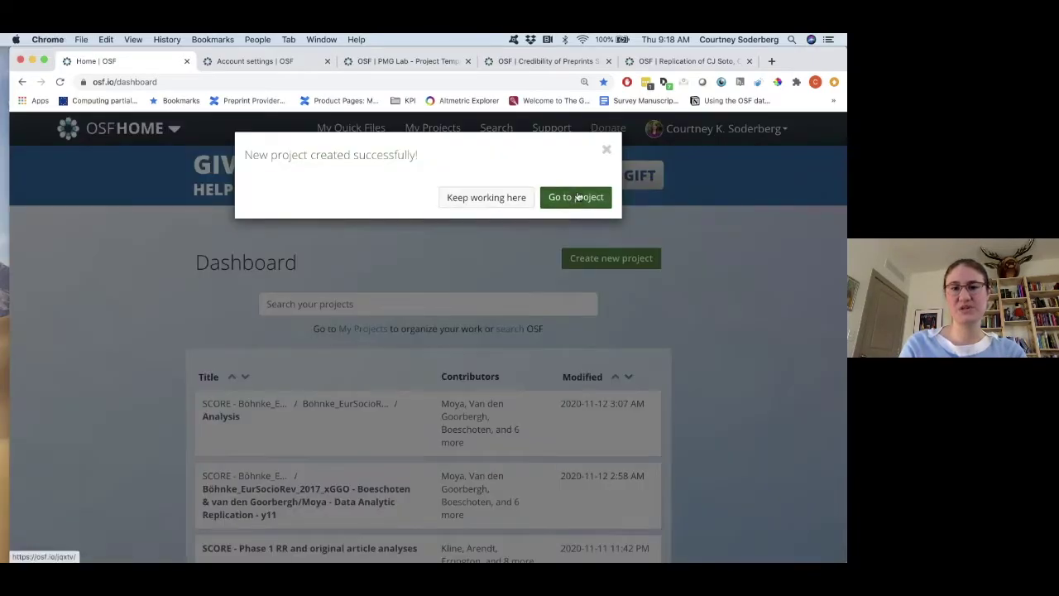
pyautogui.click(576, 197)
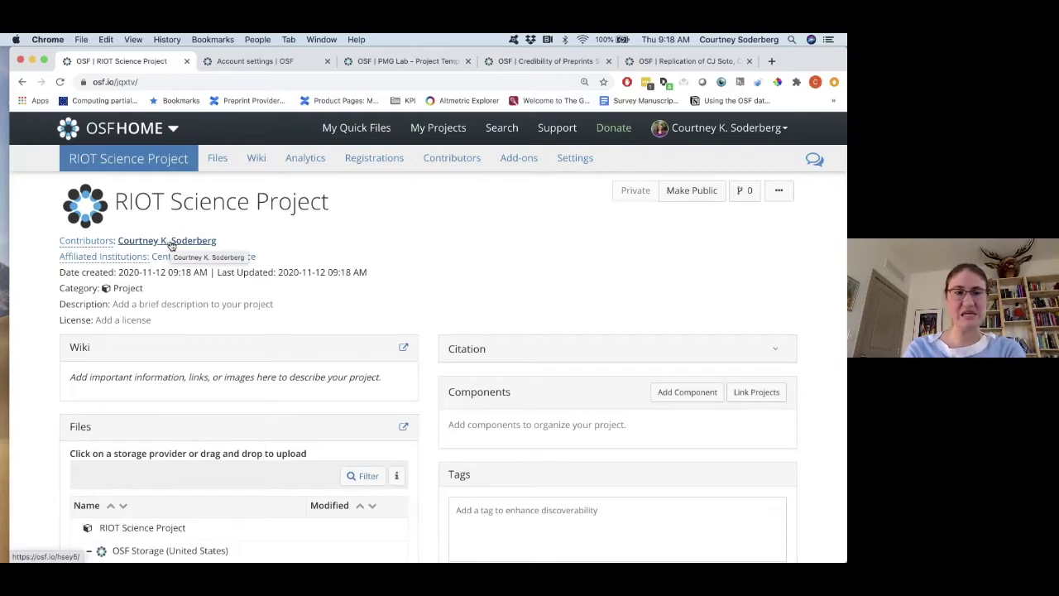
# Save 'Experiment about whether raccoon are creepy or not' as the project's description.
pyautogui.scroll(-2, 177, 281)
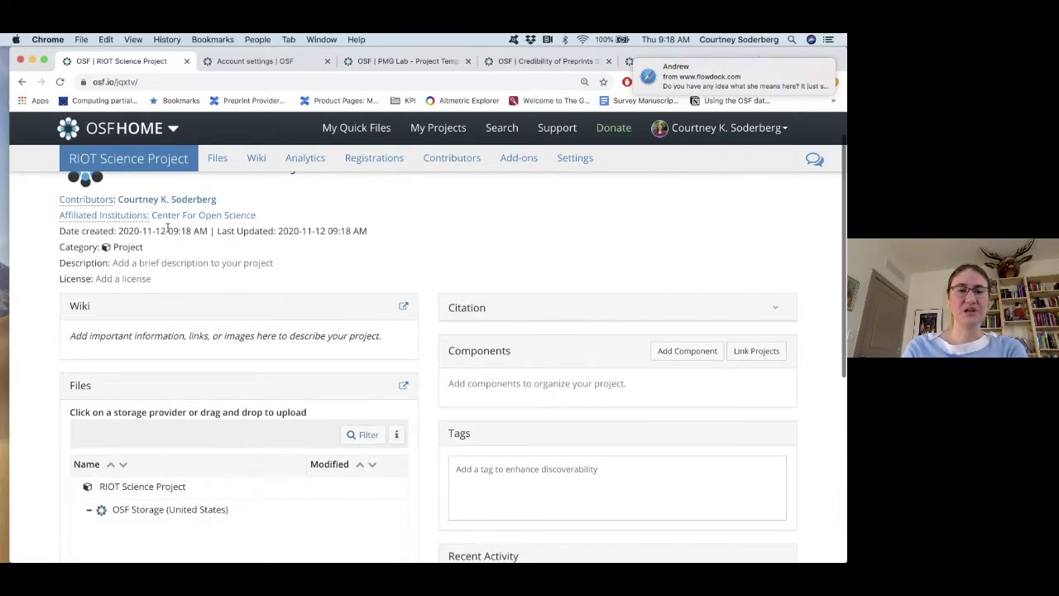
pyautogui.click(144, 261)
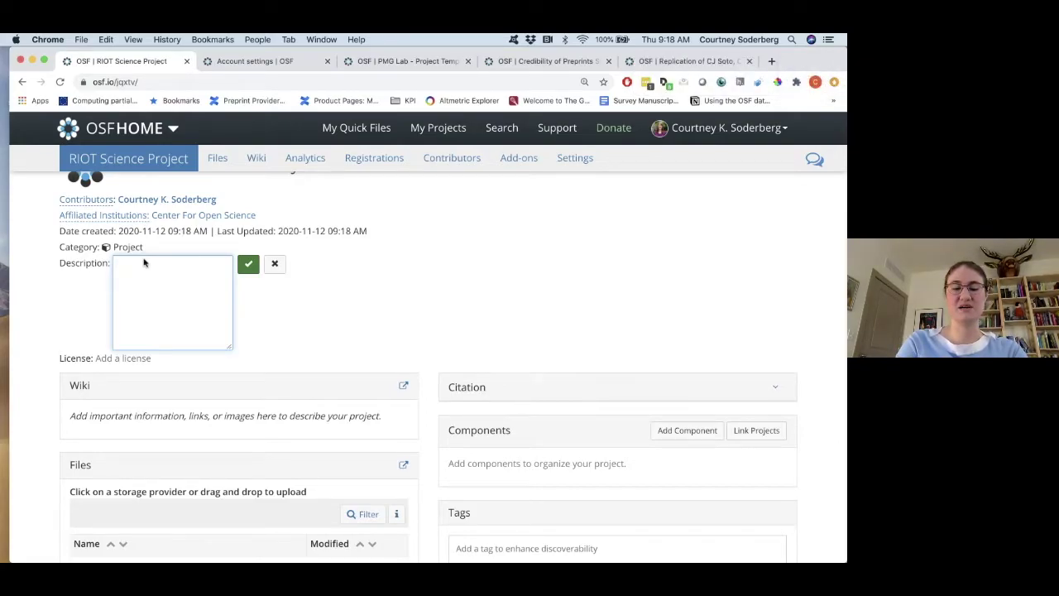
pyautogui.write('Experiment about ')
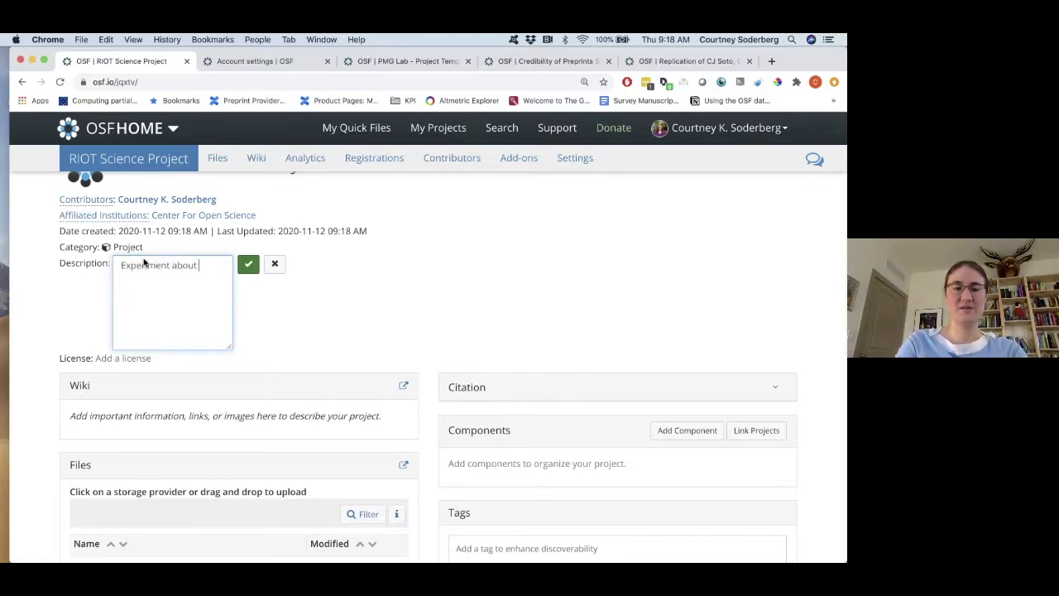
pyautogui.write('whether')
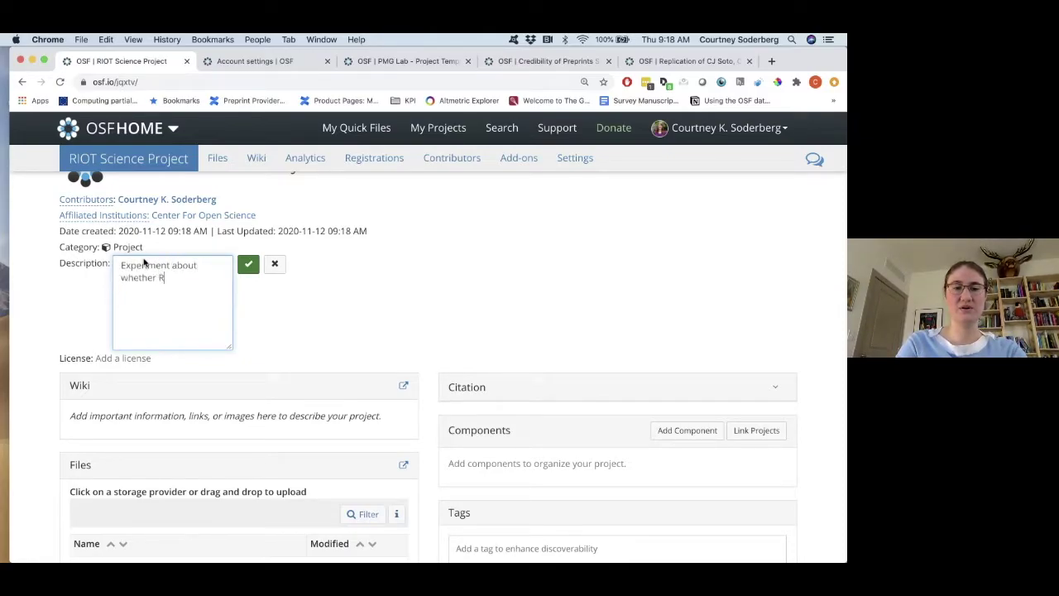
pyautogui.write(' racc')
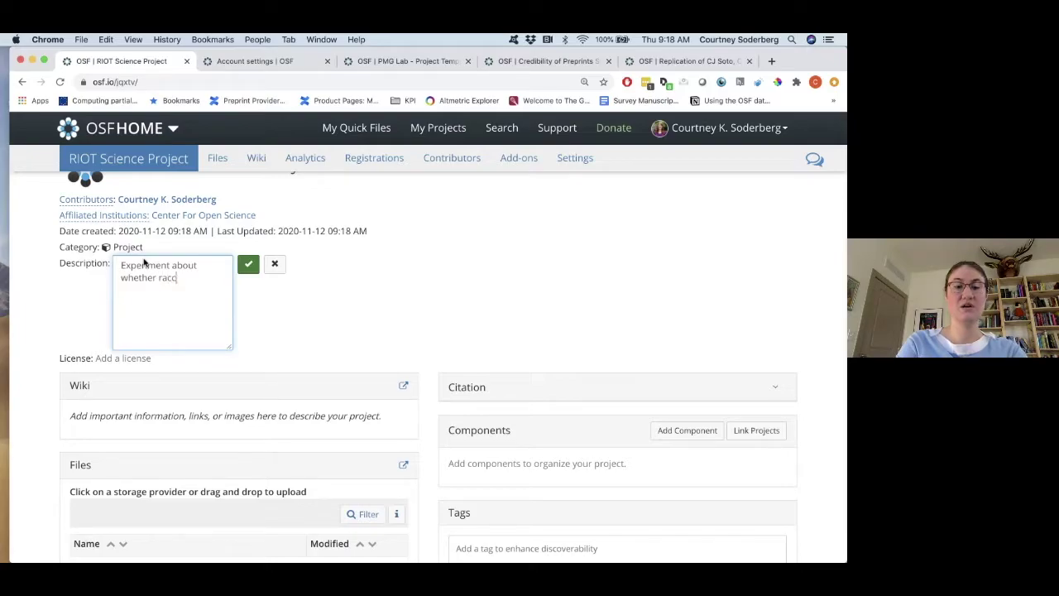
pyautogui.write('oon are creepy or not')
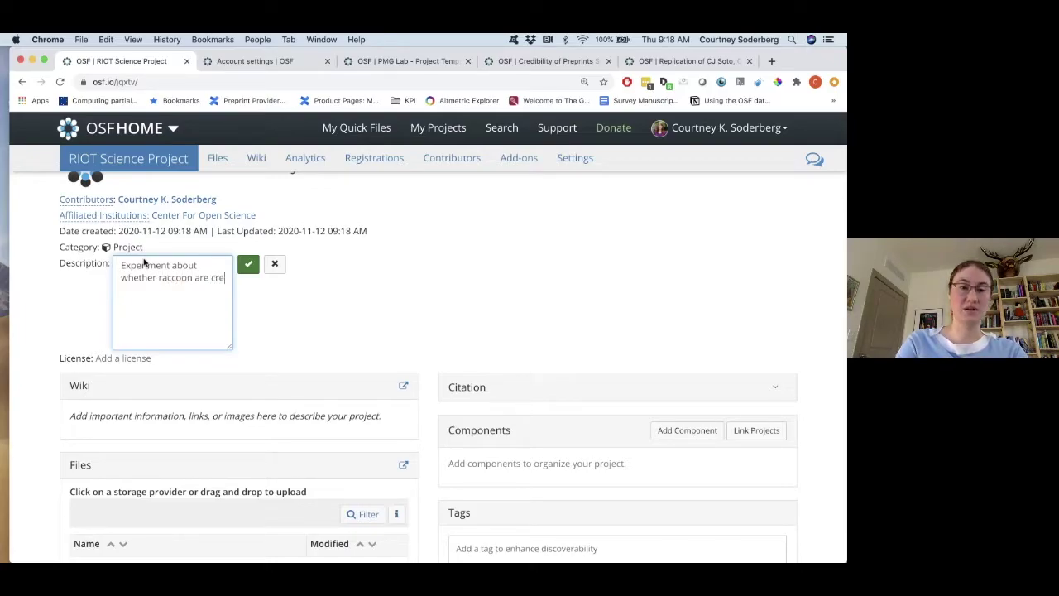
pyautogui.click(248, 263)
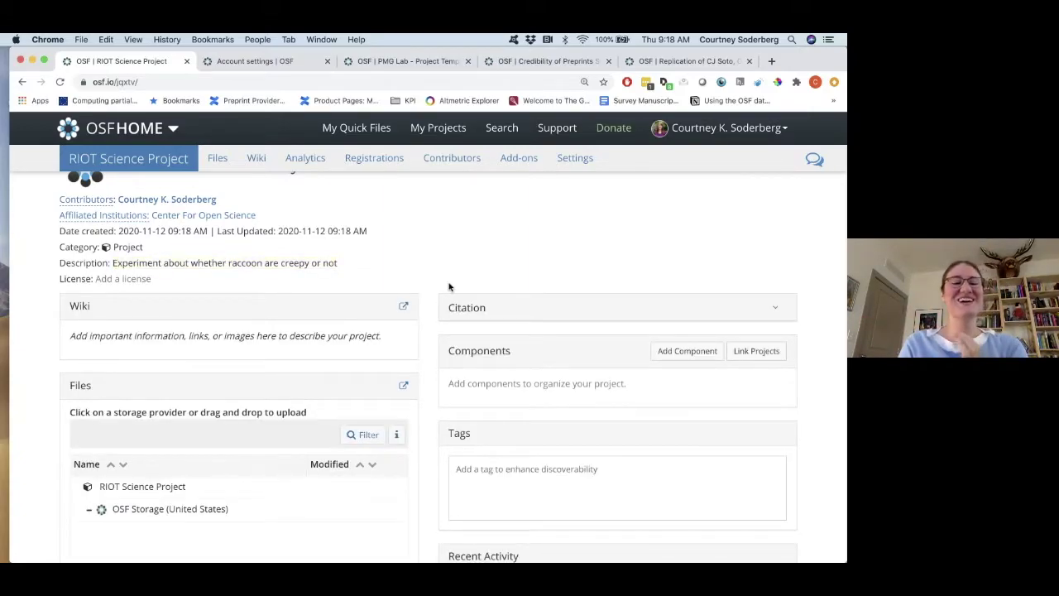
pyautogui.scroll(-2, 449, 286)
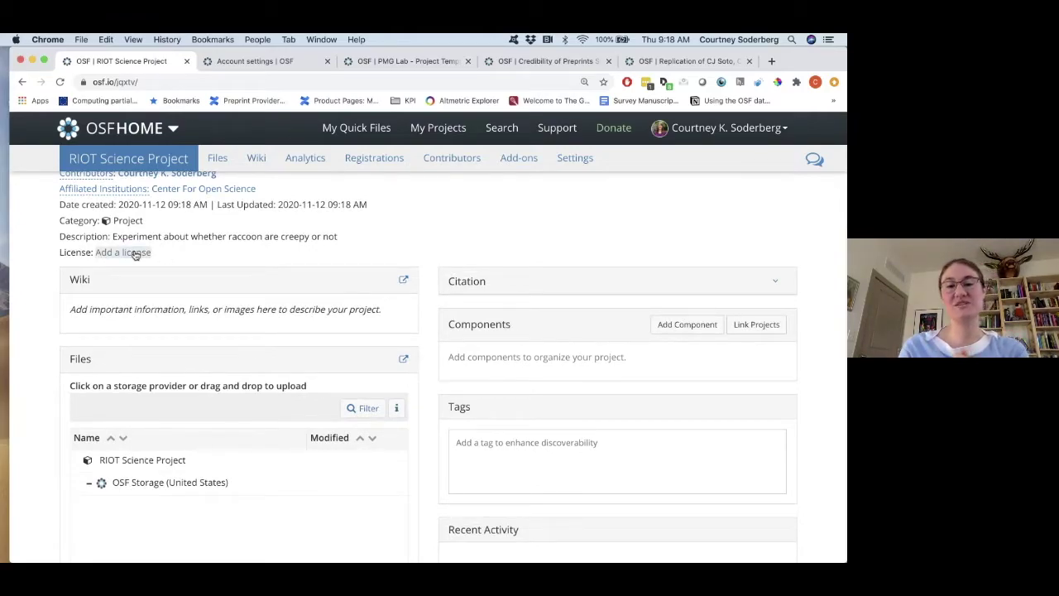
pyautogui.scroll(3, 135, 255)
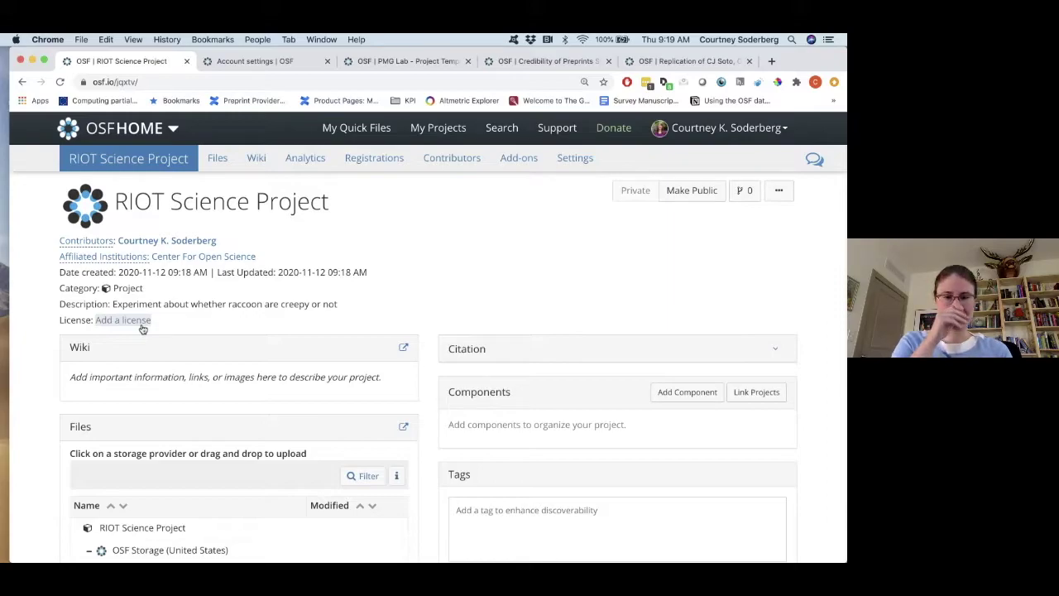
# Expand the project's APA, MLA and Chicago citations, then collapse the Citation panel again.
pyautogui.scroll(-3, 142, 329)
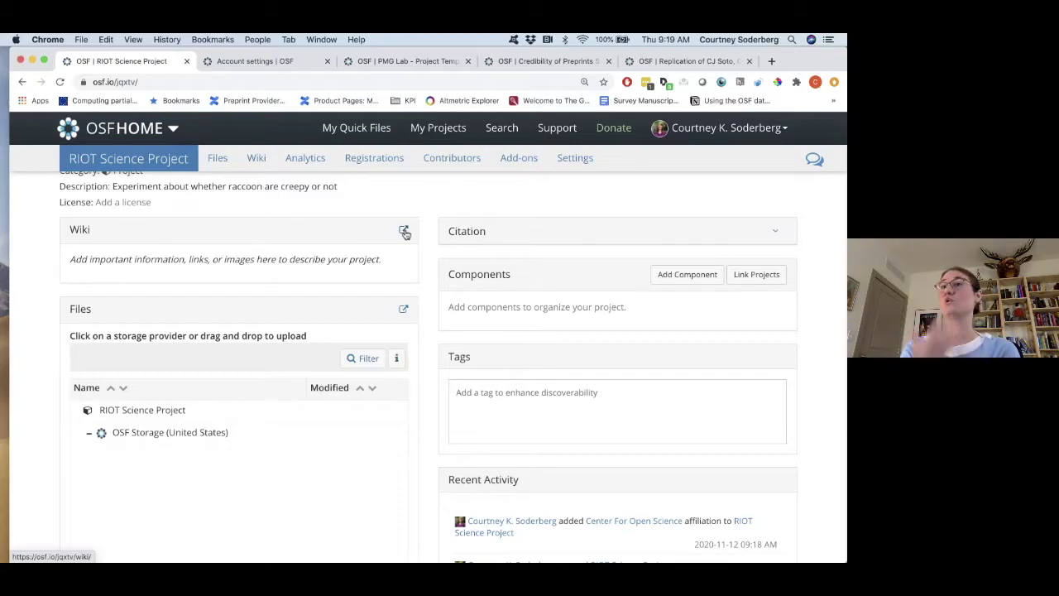
pyautogui.scroll(-3, 149, 247)
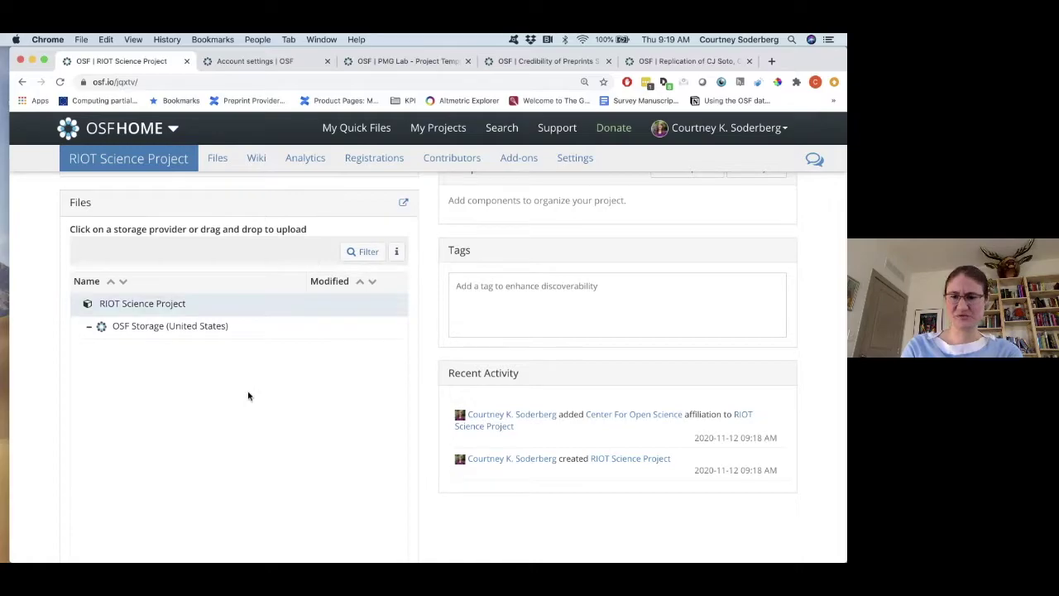
pyautogui.scroll(3, 248, 396)
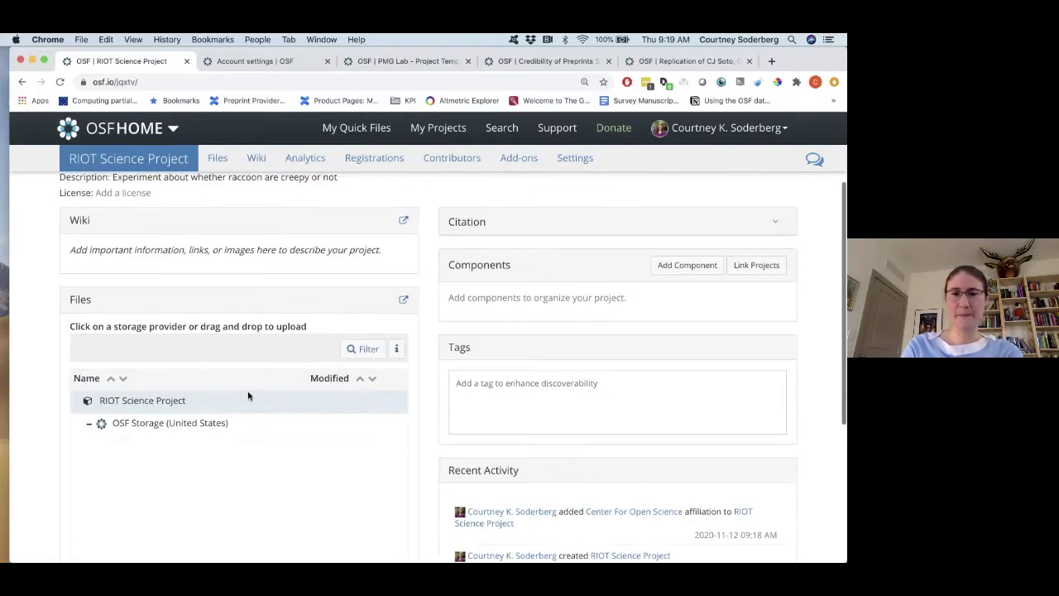
pyautogui.click(778, 225)
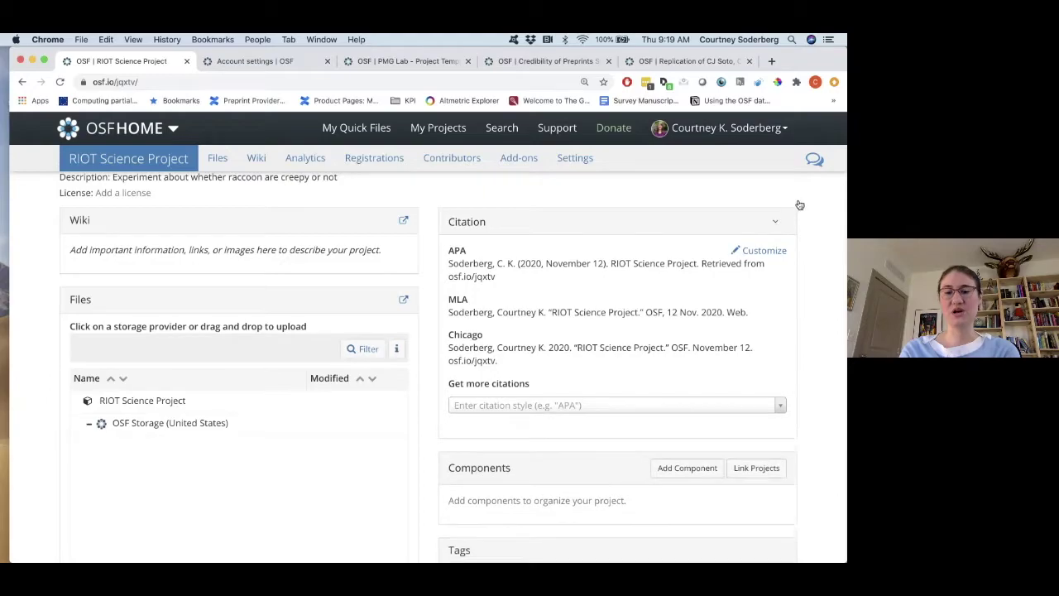
pyautogui.click(793, 220)
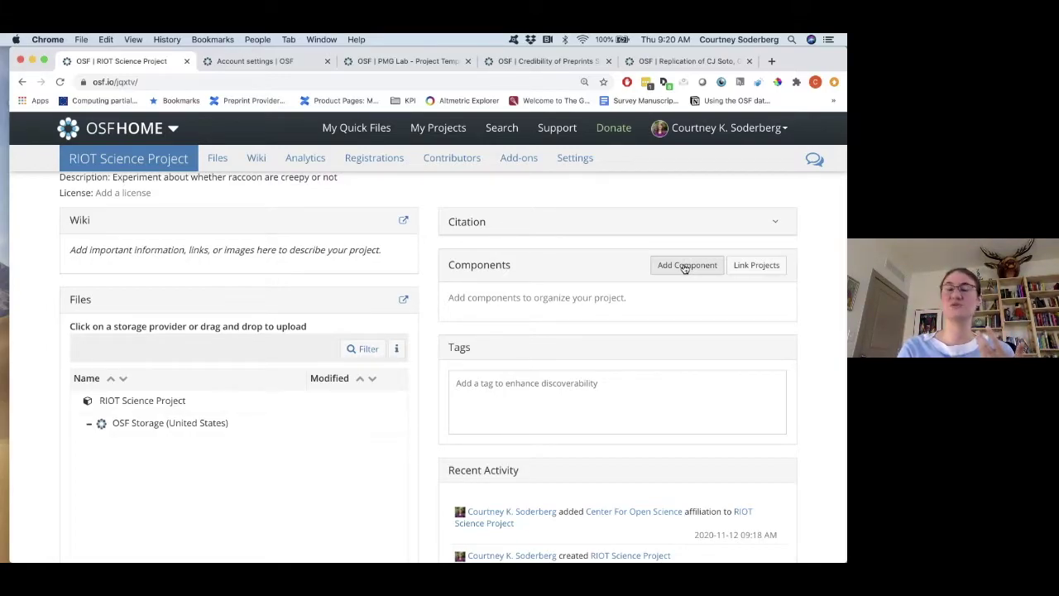
# Add a component named Data and stay on the project page.
pyautogui.click(685, 266)
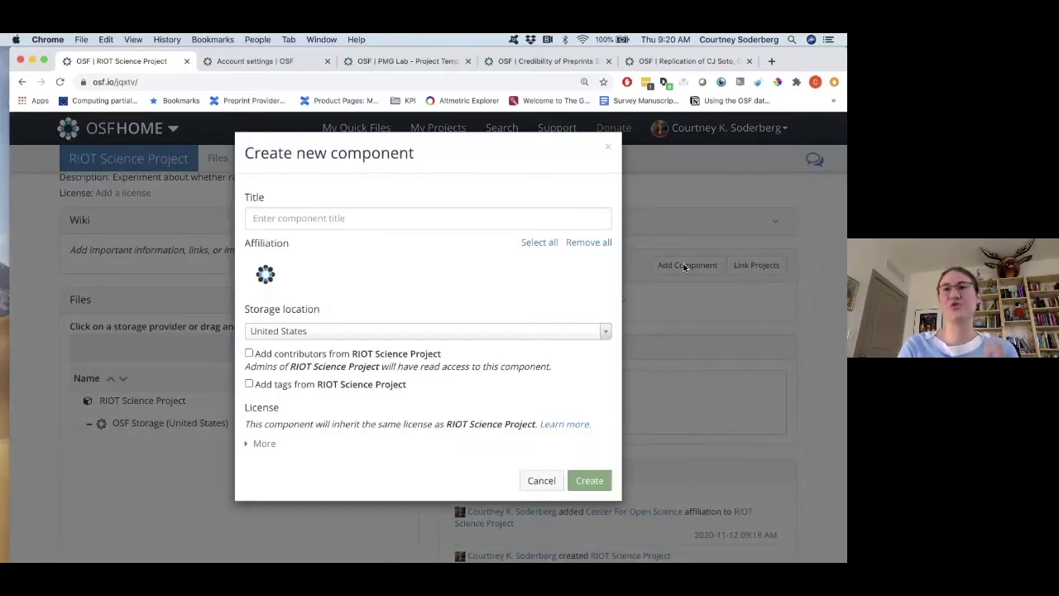
pyautogui.click(434, 212)
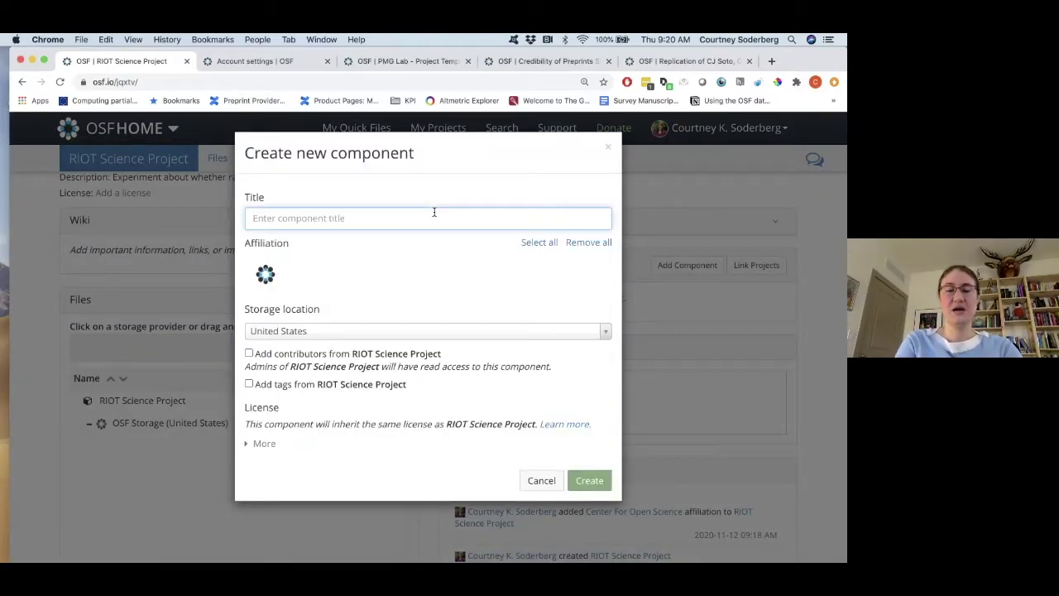
pyautogui.write('Data')
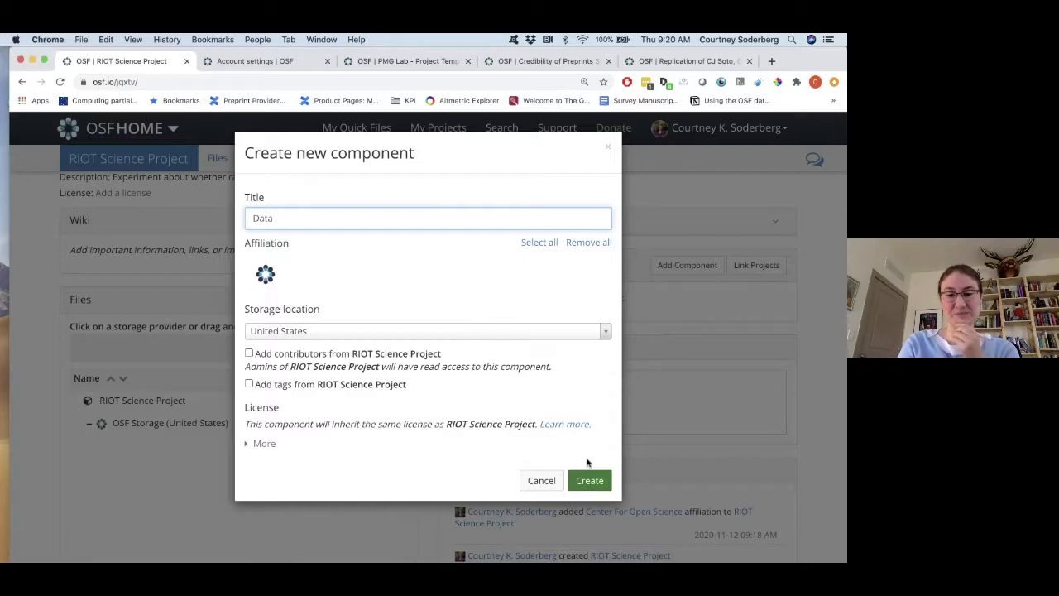
pyautogui.click(590, 479)
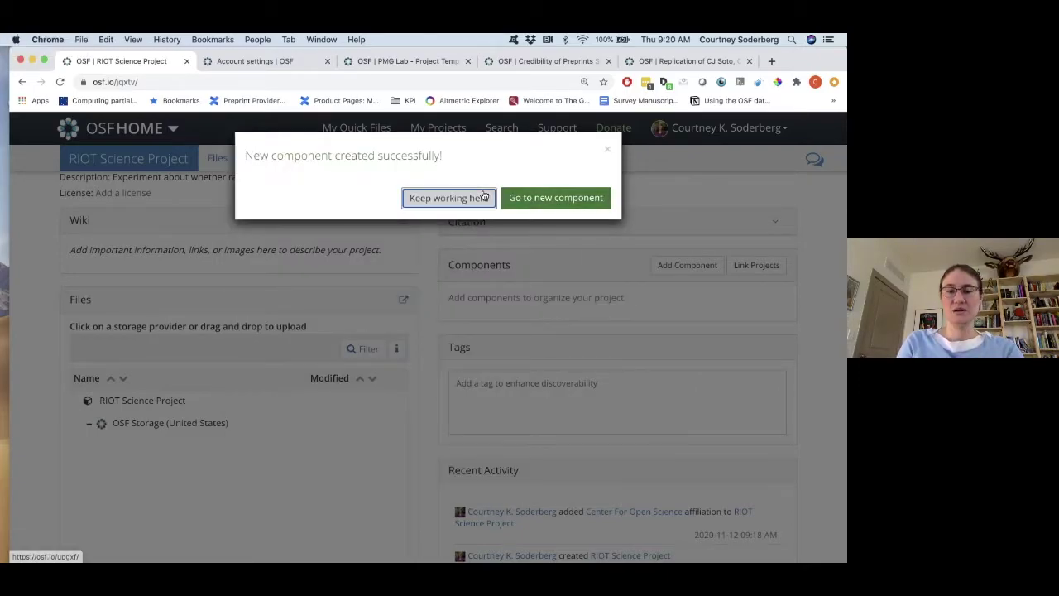
pyautogui.click(483, 199)
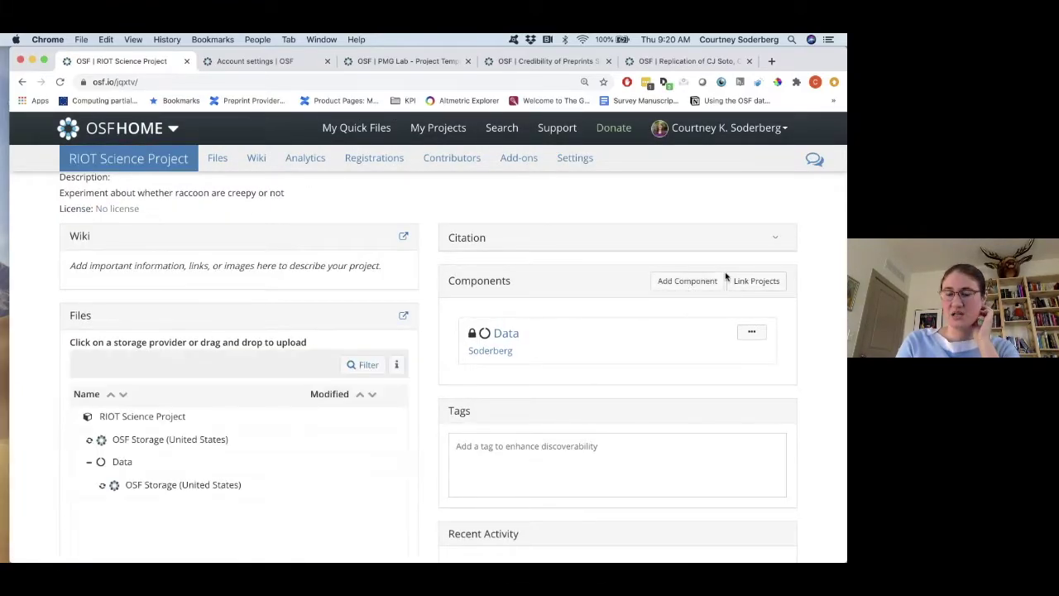
# Add a second component named Materials to the project.
pyautogui.click(691, 281)
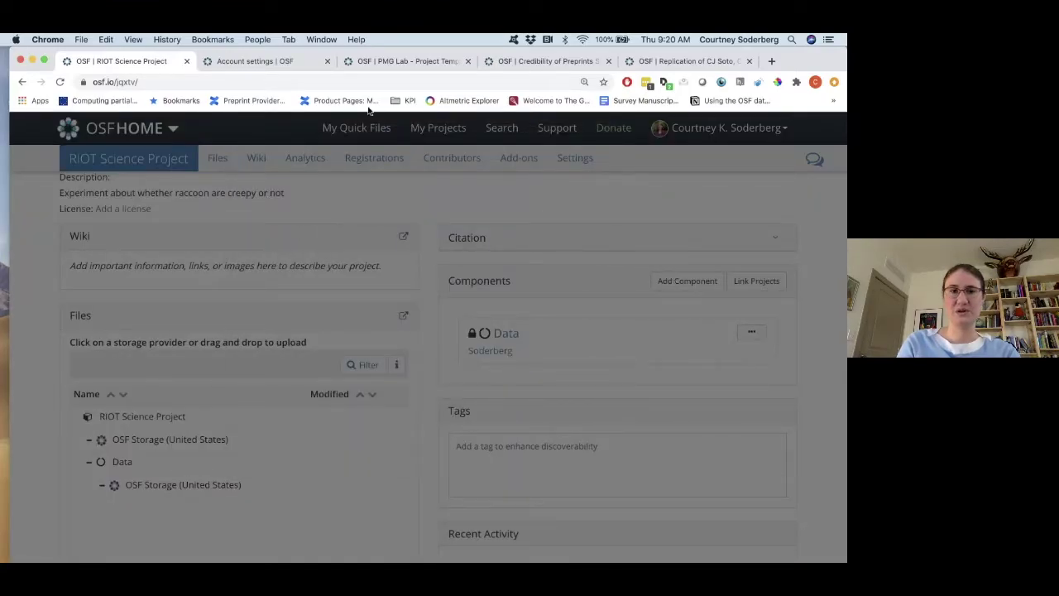
pyautogui.click(158, 81)
pyautogui.press('Return')
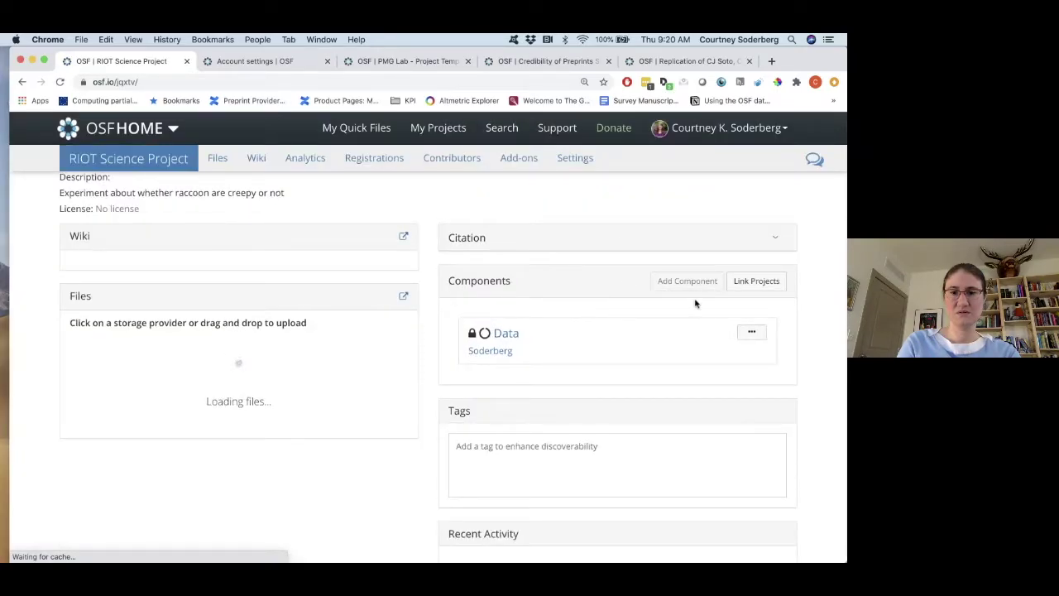
pyautogui.click(701, 282)
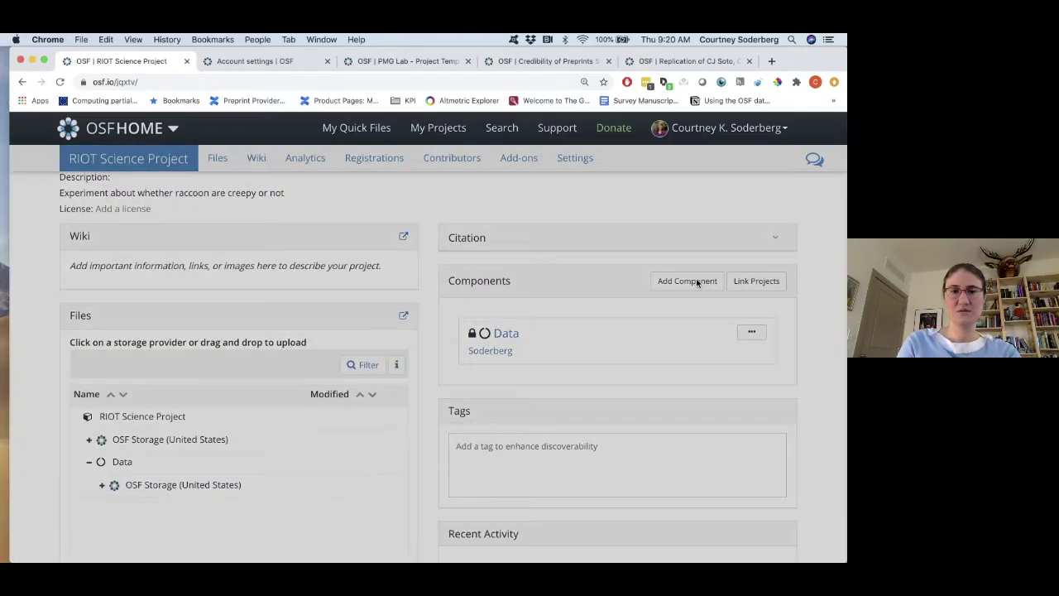
pyautogui.write('Materials')
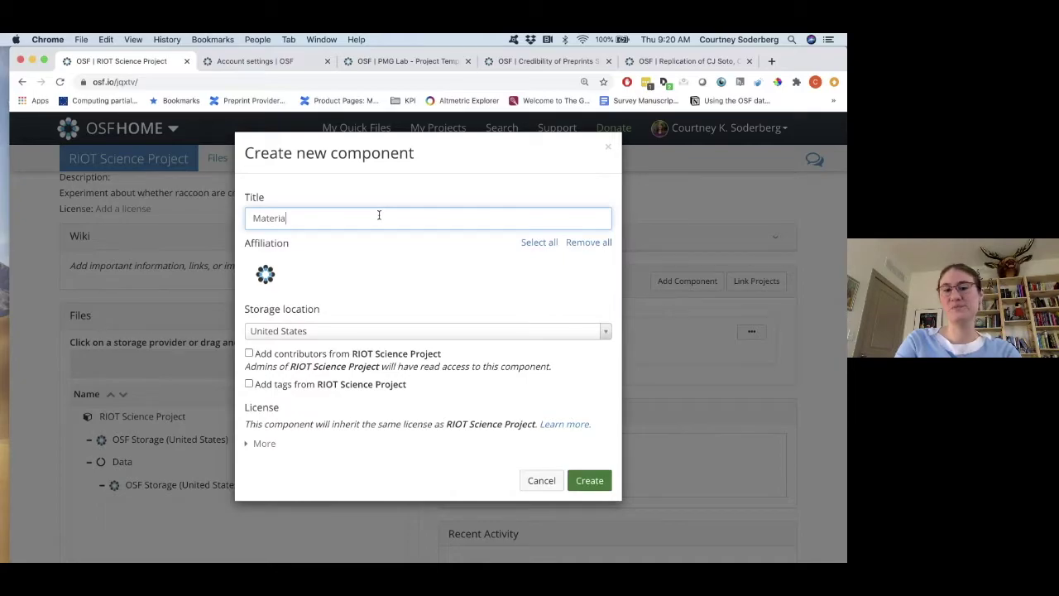
pyautogui.click(597, 481)
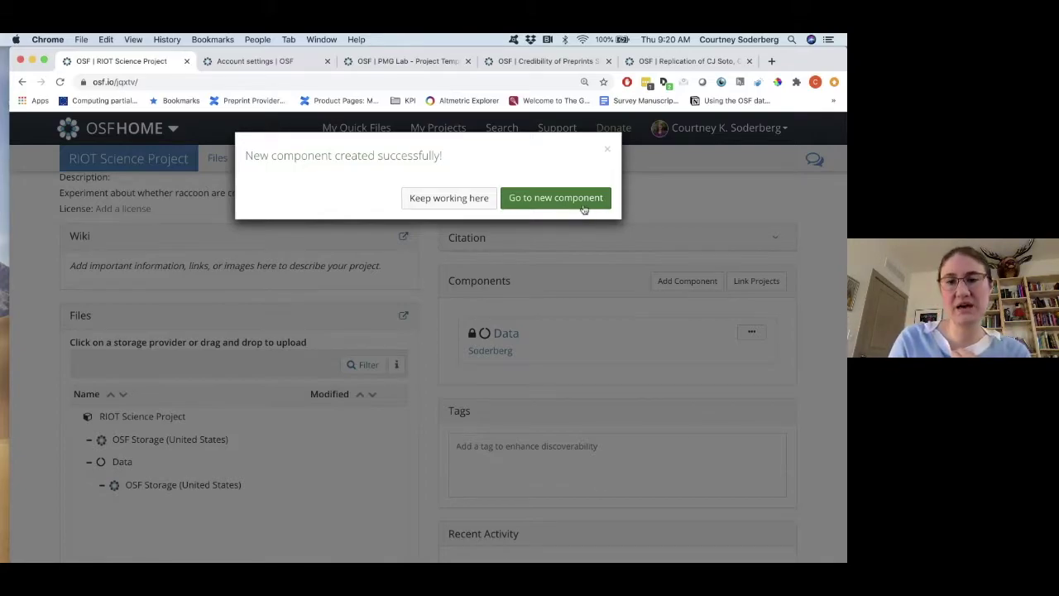
pyautogui.click(608, 150)
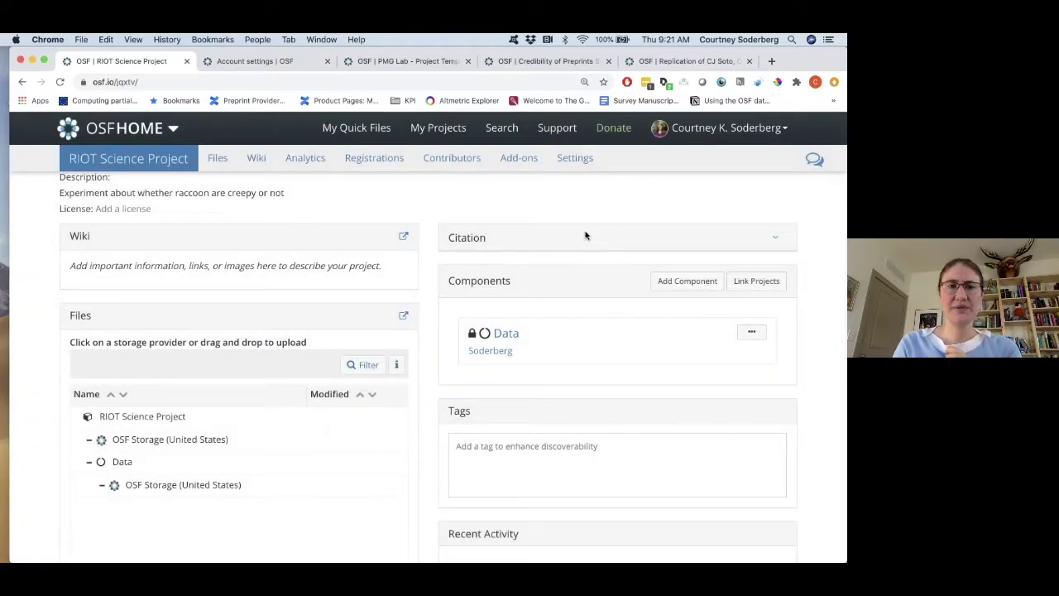
# Add a third component named Code and stay on the project page.
pyautogui.click(686, 280)
pyautogui.click(614, 148)
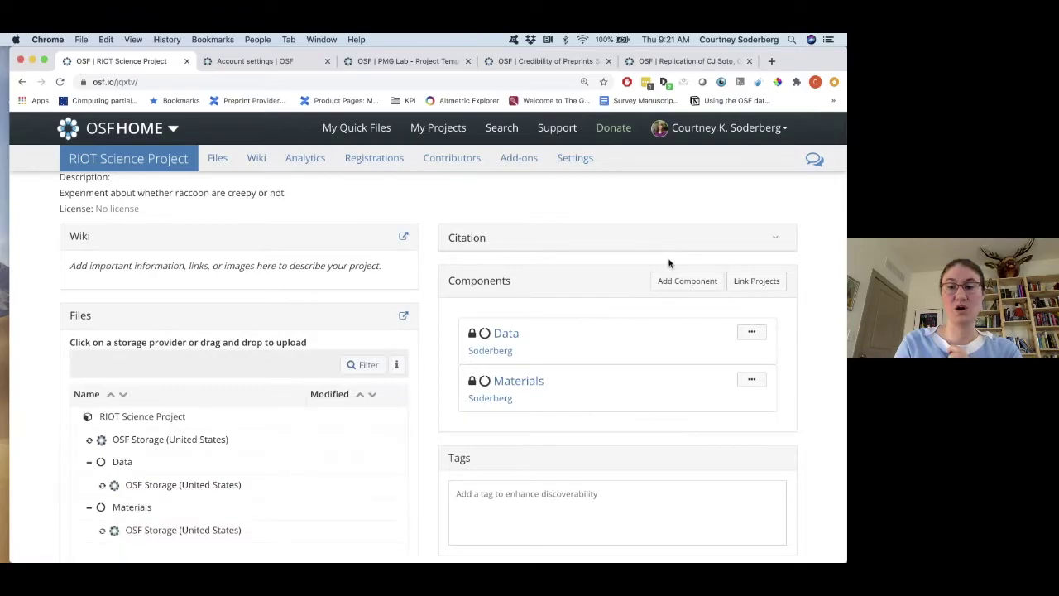
pyautogui.click(666, 283)
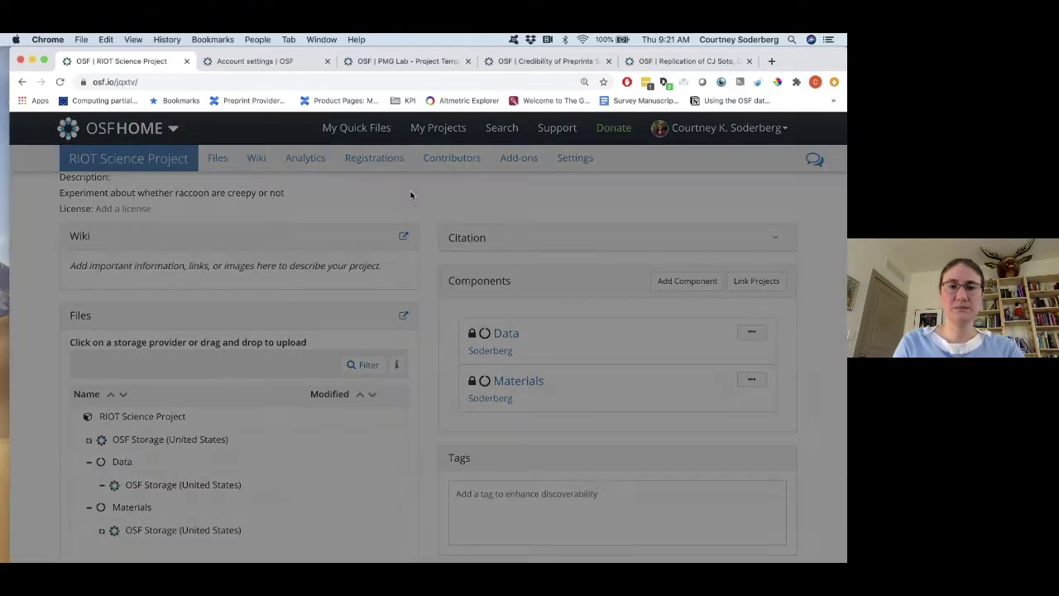
pyautogui.write('Co')
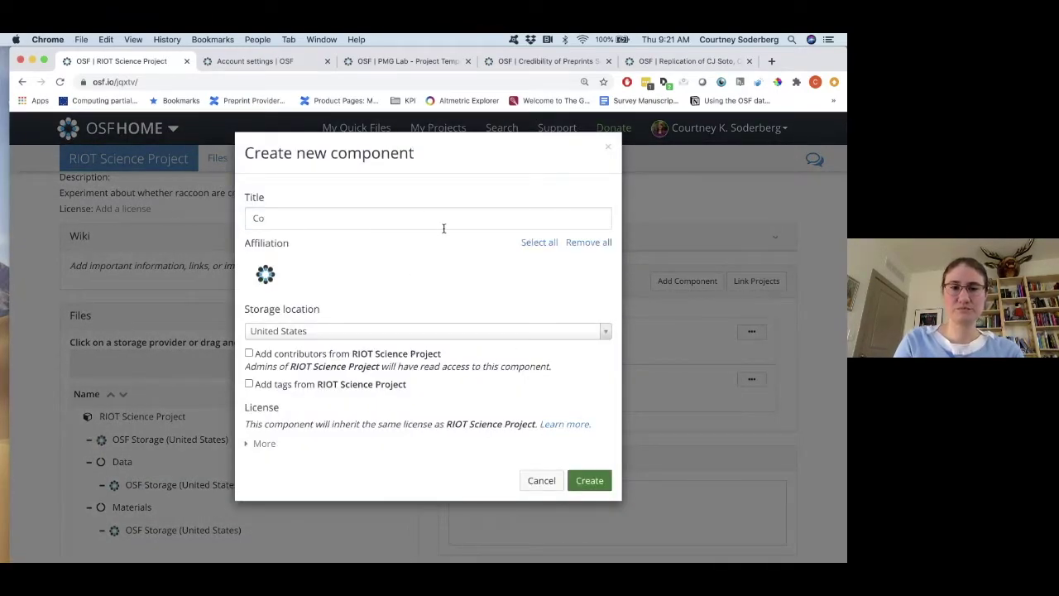
pyautogui.write('de')
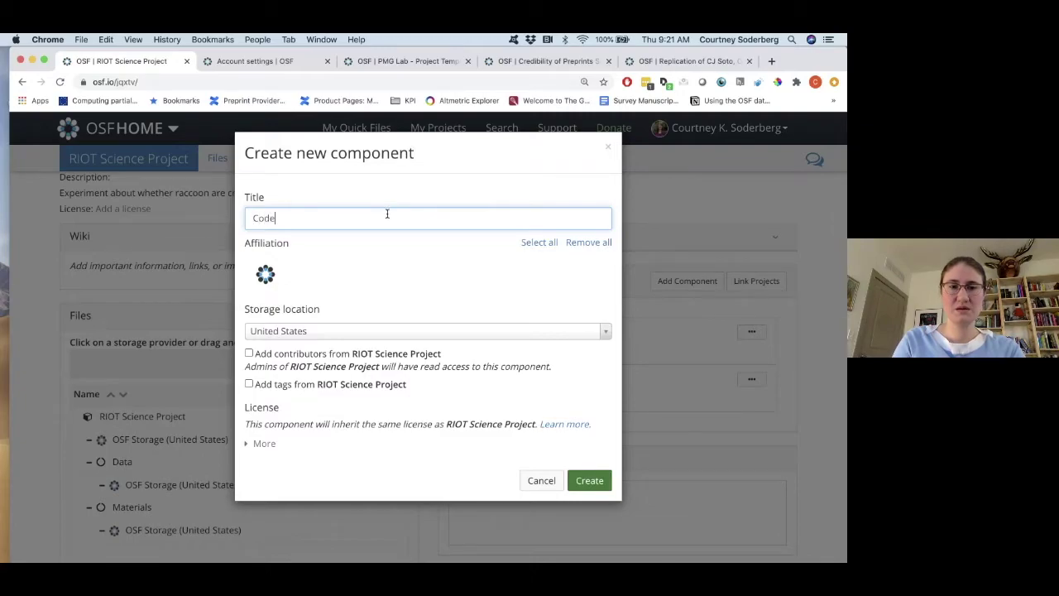
pyautogui.click(590, 483)
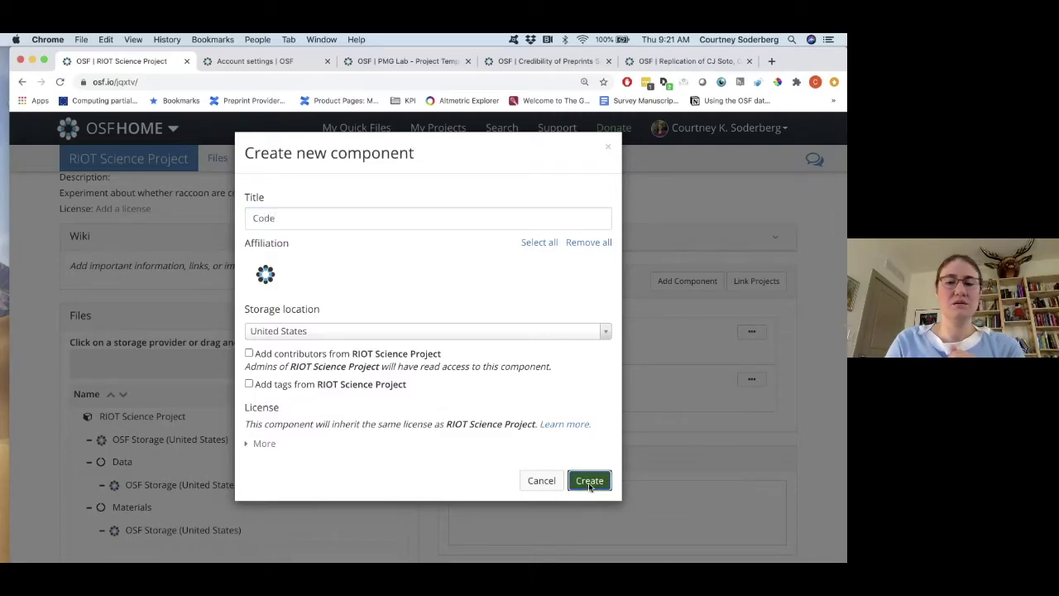
pyautogui.click(439, 199)
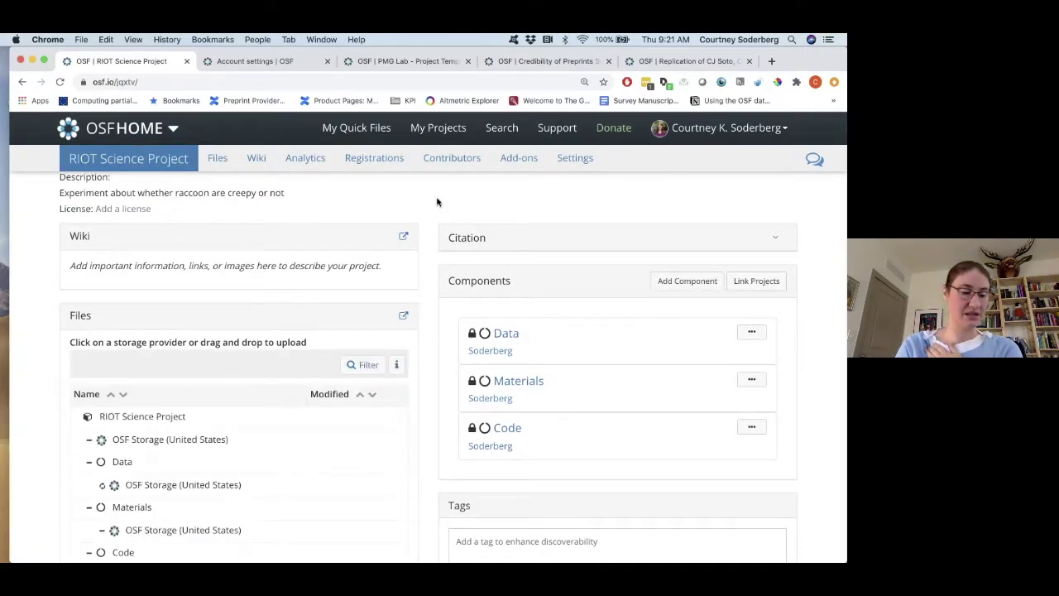
pyautogui.scroll(3, 361, 239)
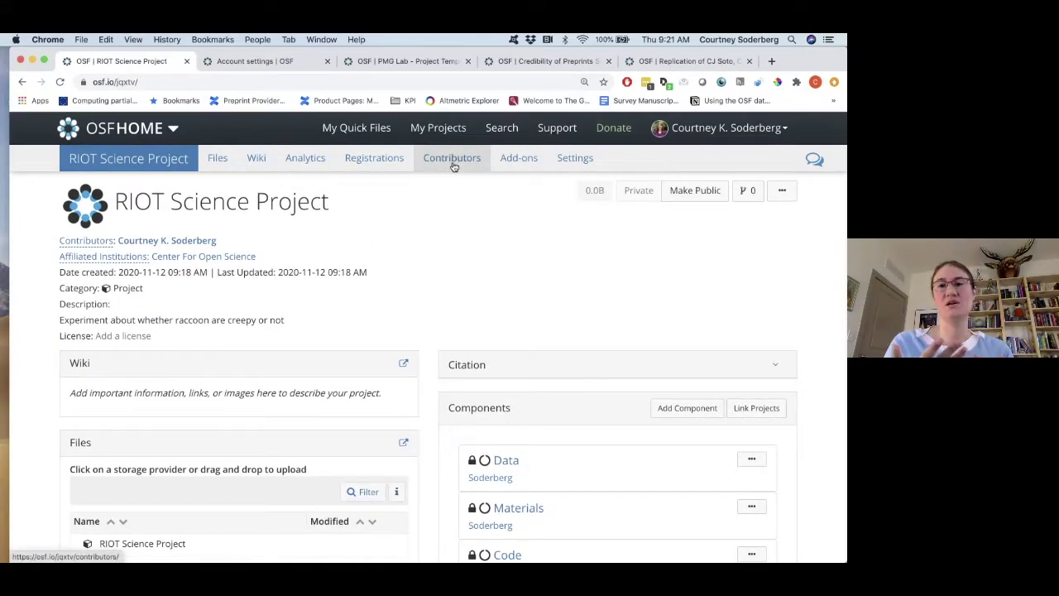
# Search for the first collaborator by name and add them with Read + Write access.
pyautogui.click(452, 158)
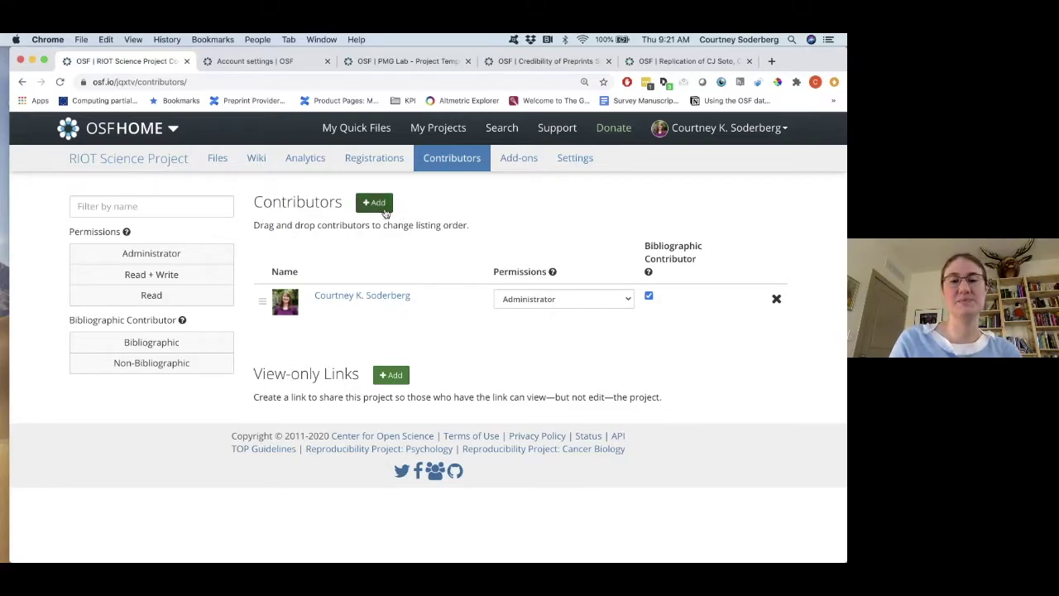
pyautogui.click(381, 205)
pyautogui.click(326, 184)
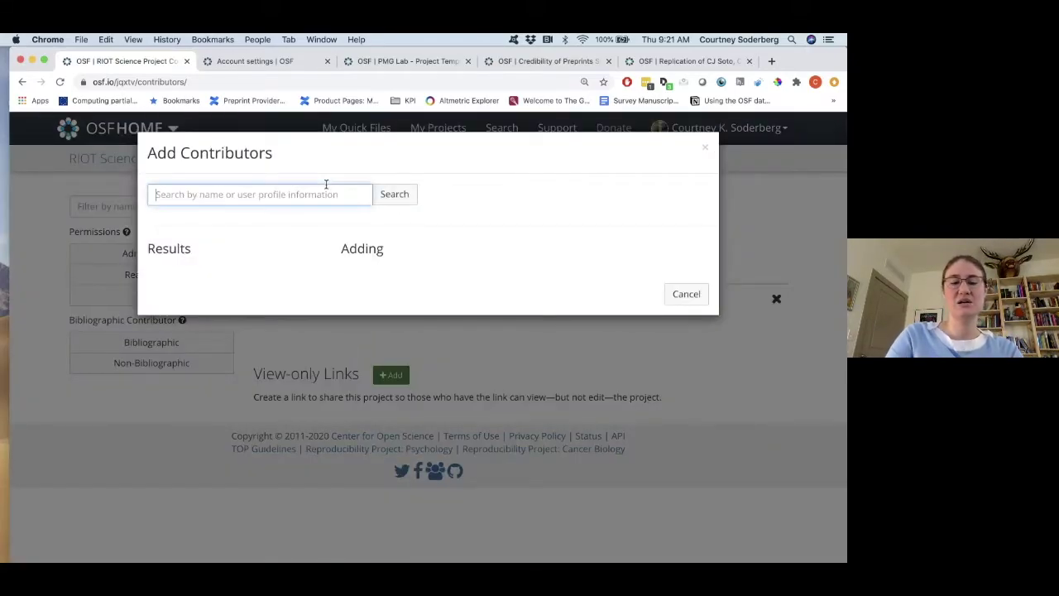
pyautogui.write('Tim Errington')
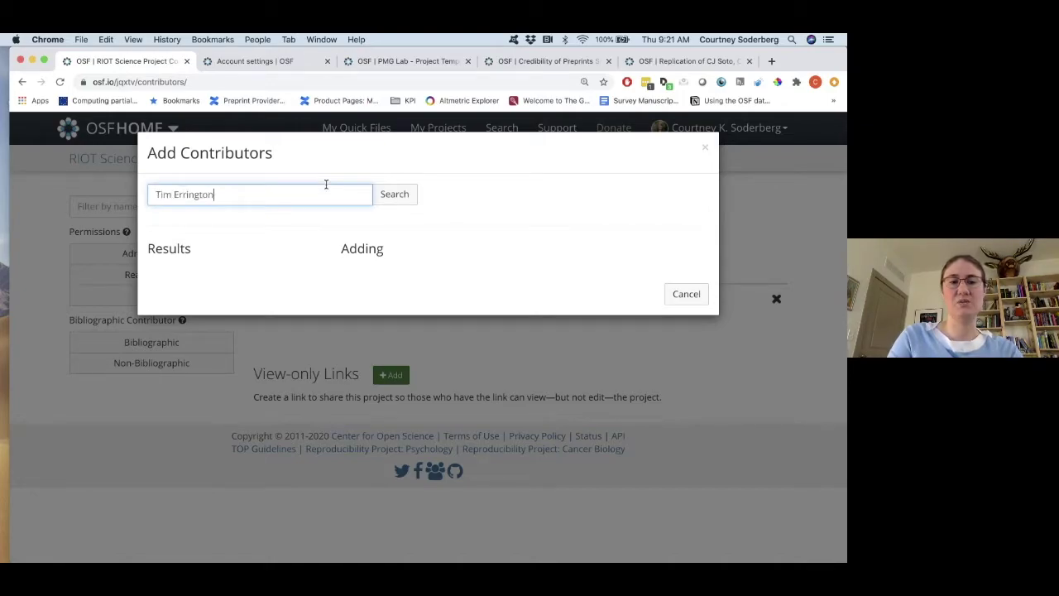
pyautogui.click(409, 198)
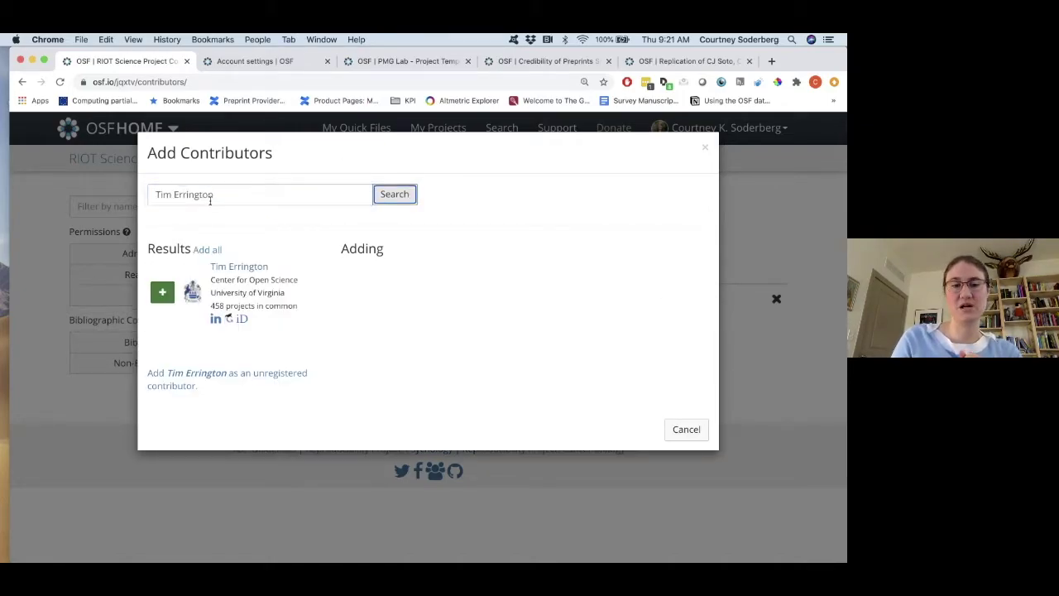
pyautogui.click(162, 291)
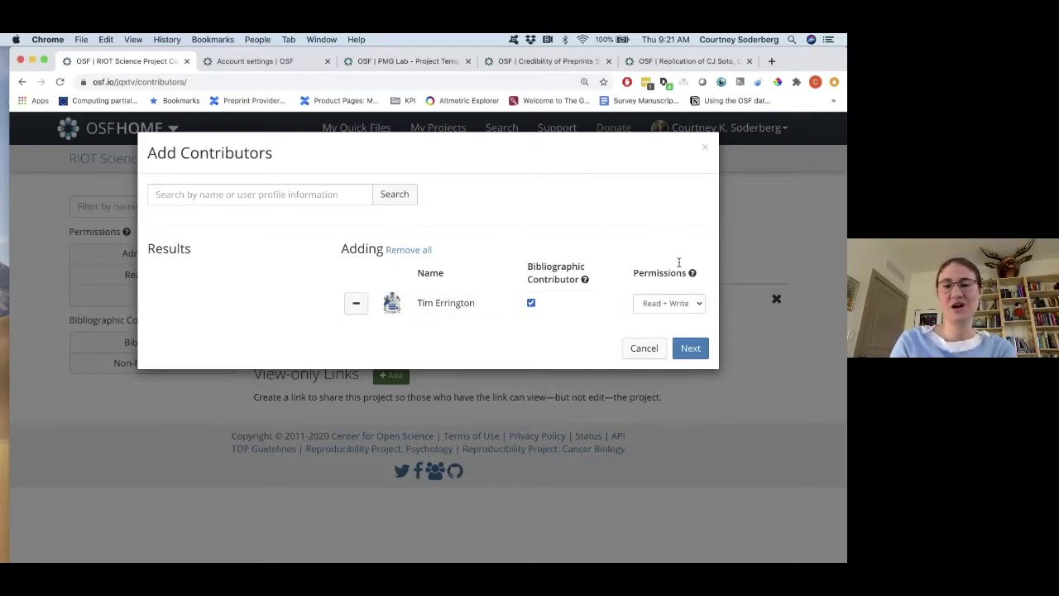
pyautogui.moveTo(693, 276)
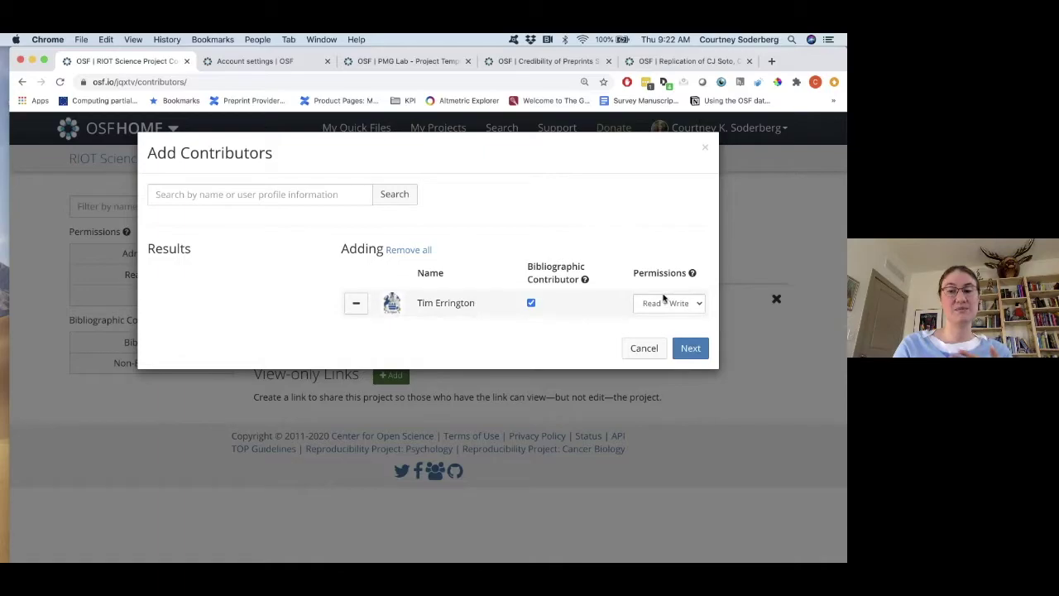
# Add a second collaborator with Read-only permission and proceed to component selection.
pyautogui.click(285, 197)
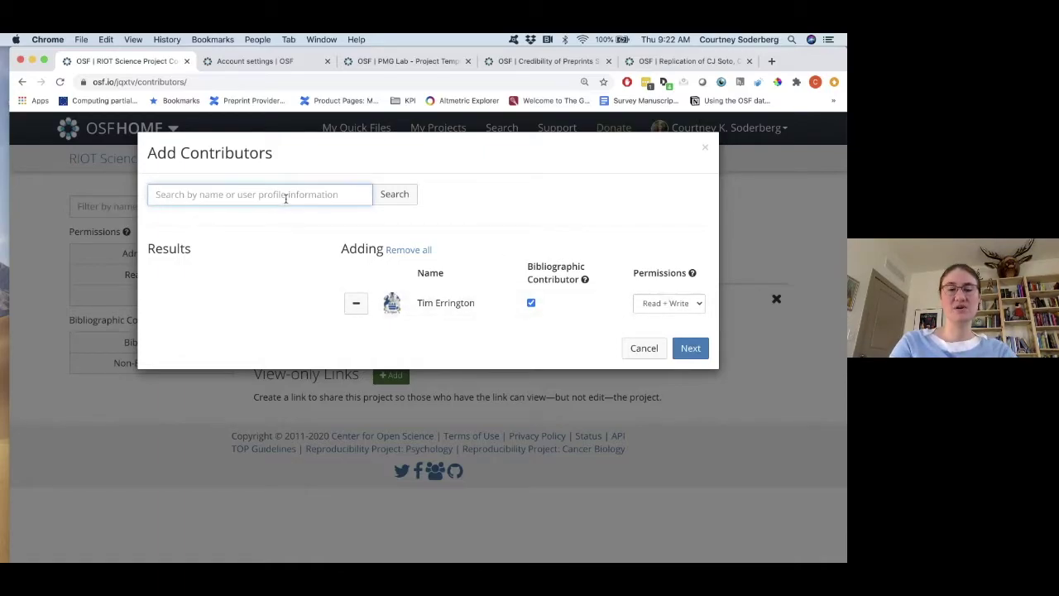
pyautogui.write('Brian Nosek')
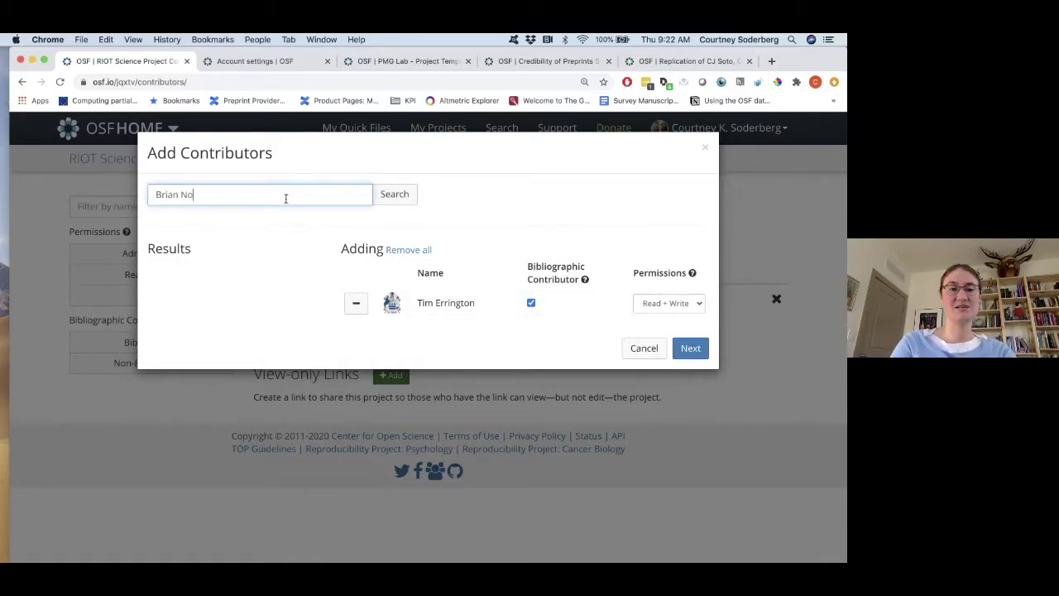
pyautogui.click(395, 194)
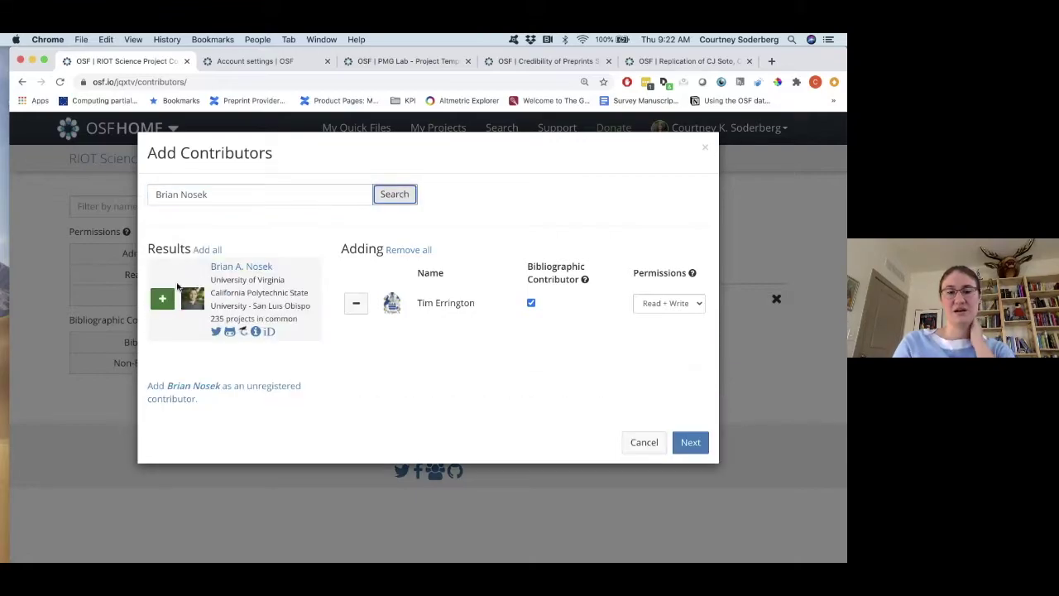
pyautogui.click(162, 298)
pyautogui.click(658, 333)
pyautogui.click(648, 321)
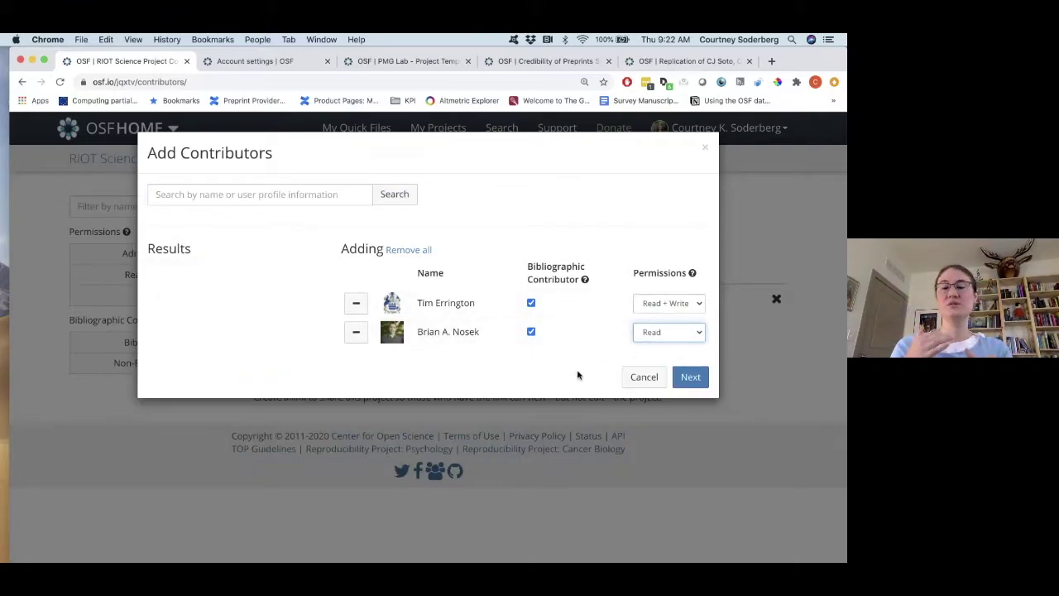
pyautogui.click(691, 377)
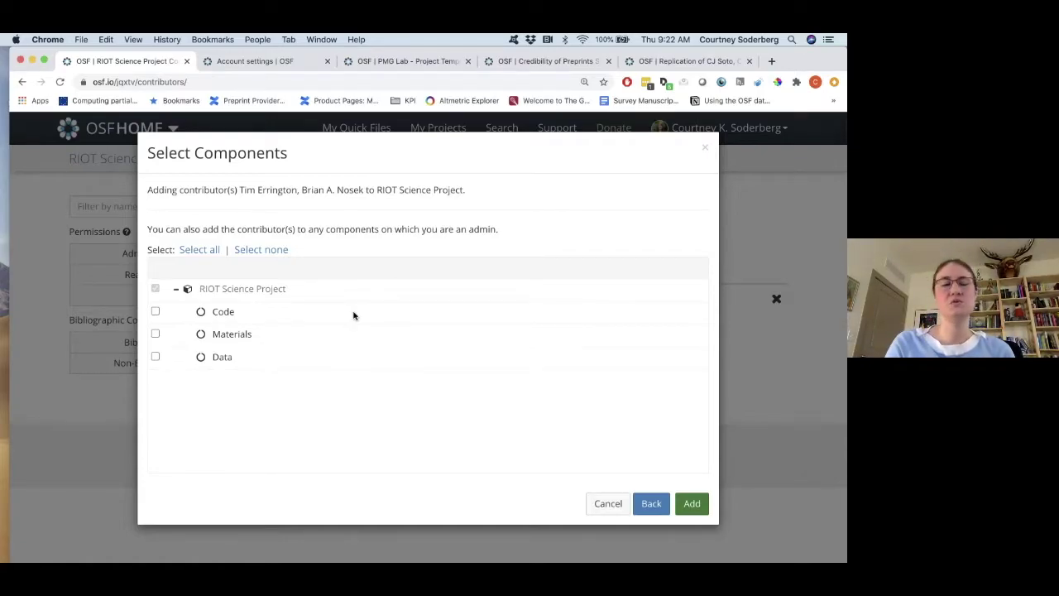
# Grant both new contributors access to the Materials and Code components as well.
pyautogui.click(155, 335)
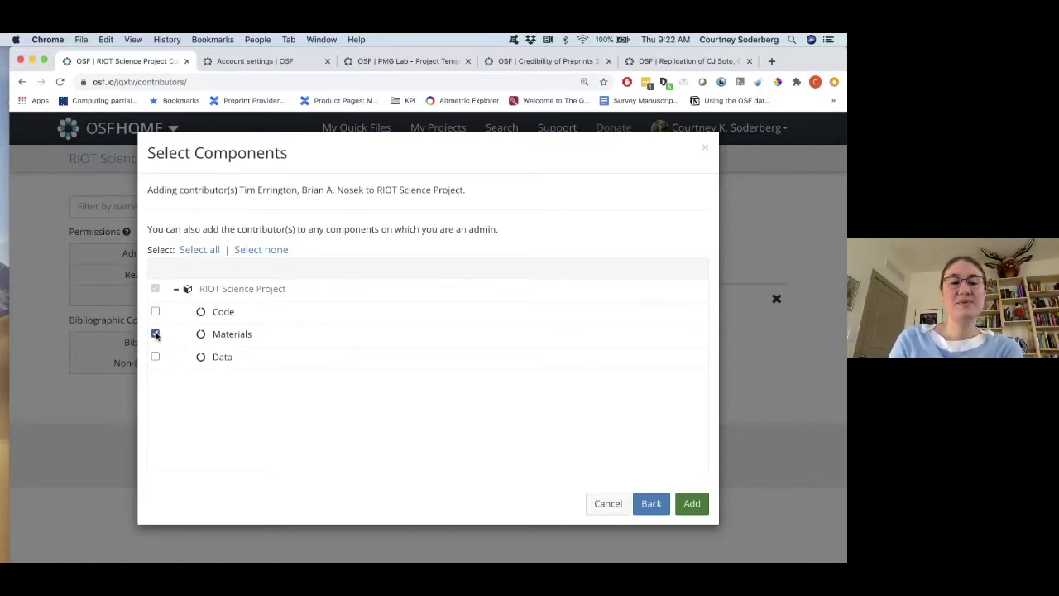
pyautogui.click(155, 312)
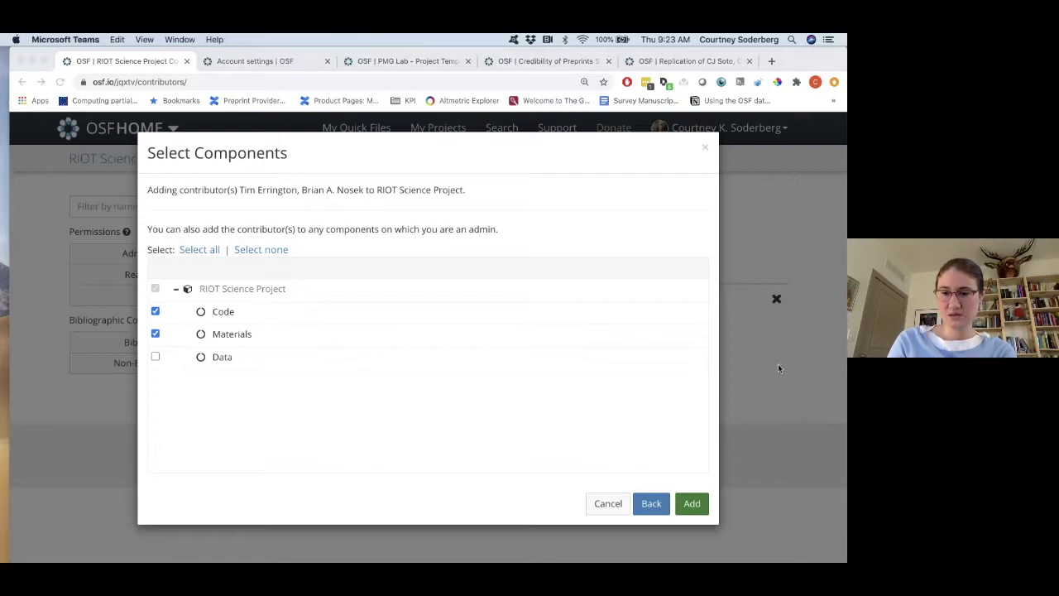
pyautogui.click(697, 511)
pyautogui.click(697, 512)
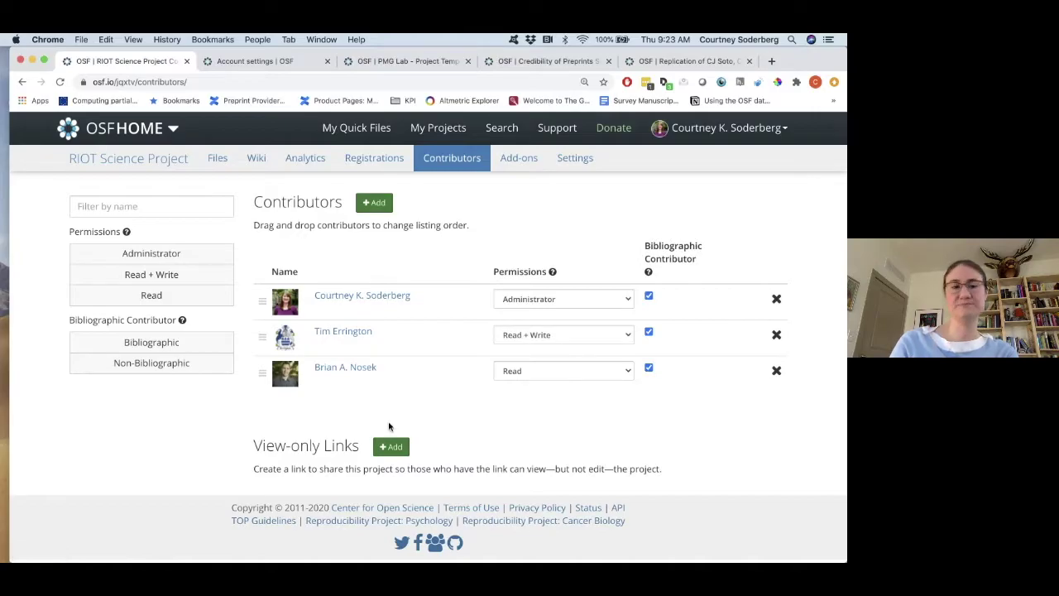
pyautogui.click(112, 169)
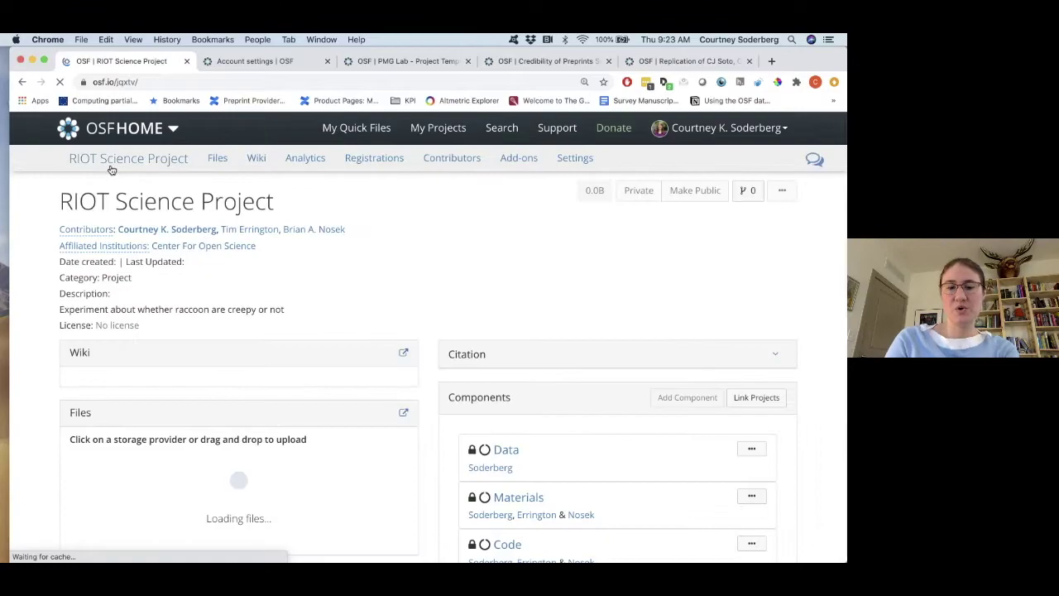
# Browse the Materials component's page, then return to the RIOT Science Project overview.
pyautogui.scroll(-4, 350, 256)
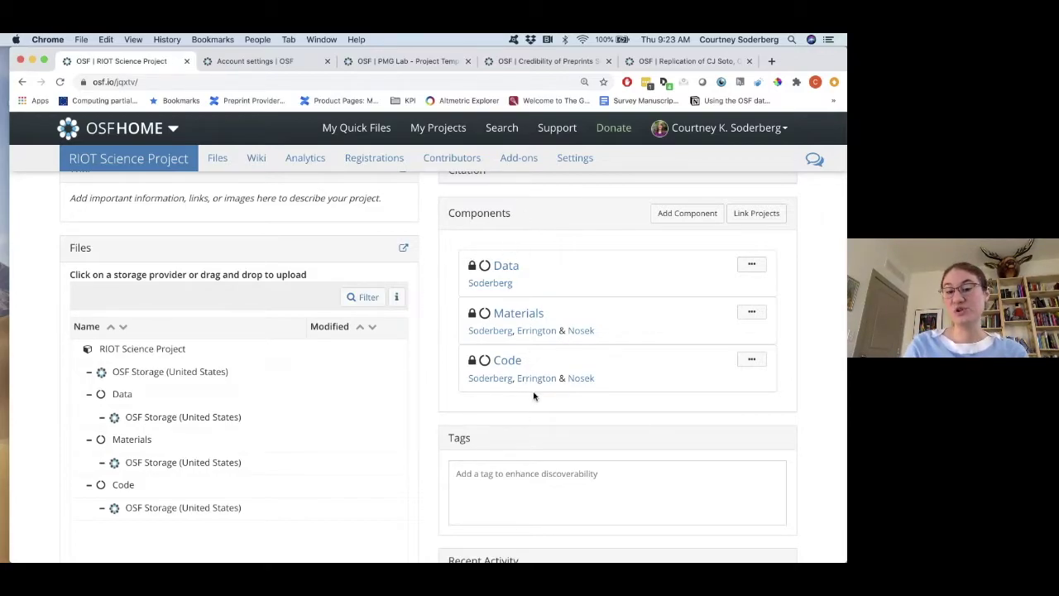
pyautogui.click(519, 312)
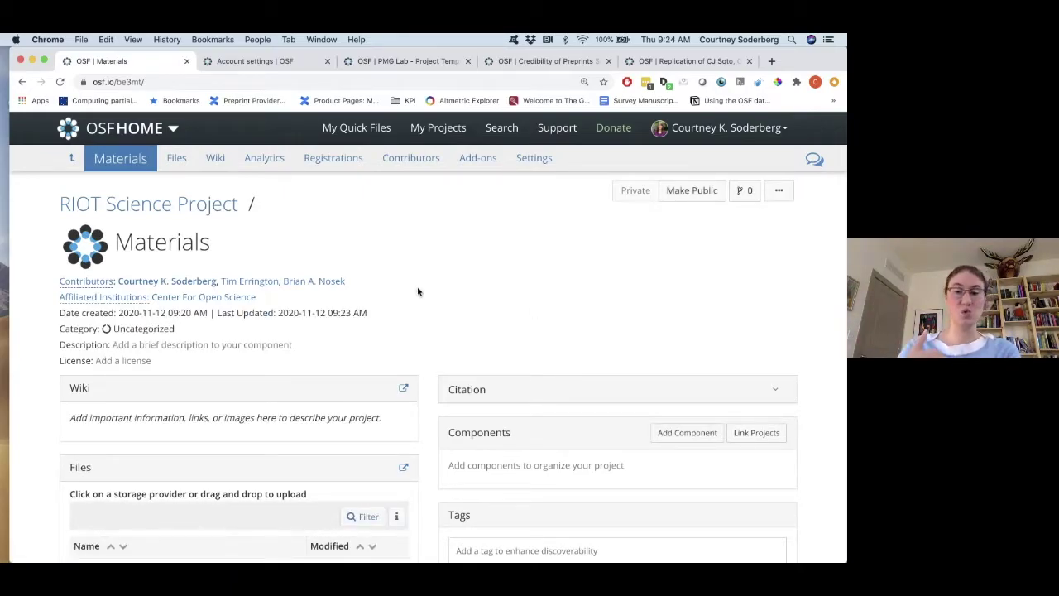
pyautogui.scroll(-2, 418, 291)
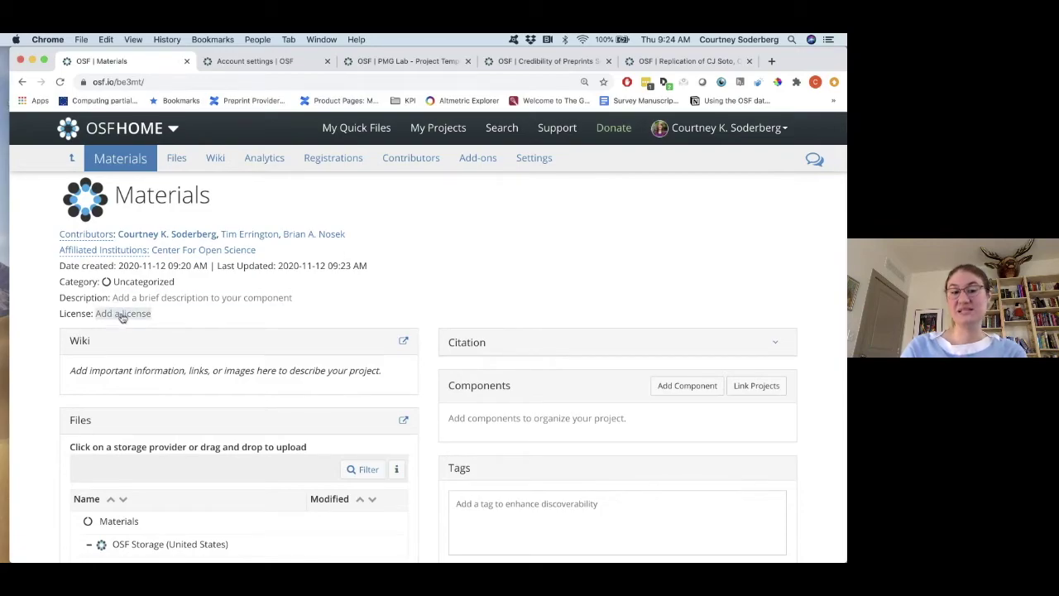
pyautogui.scroll(-5, 383, 301)
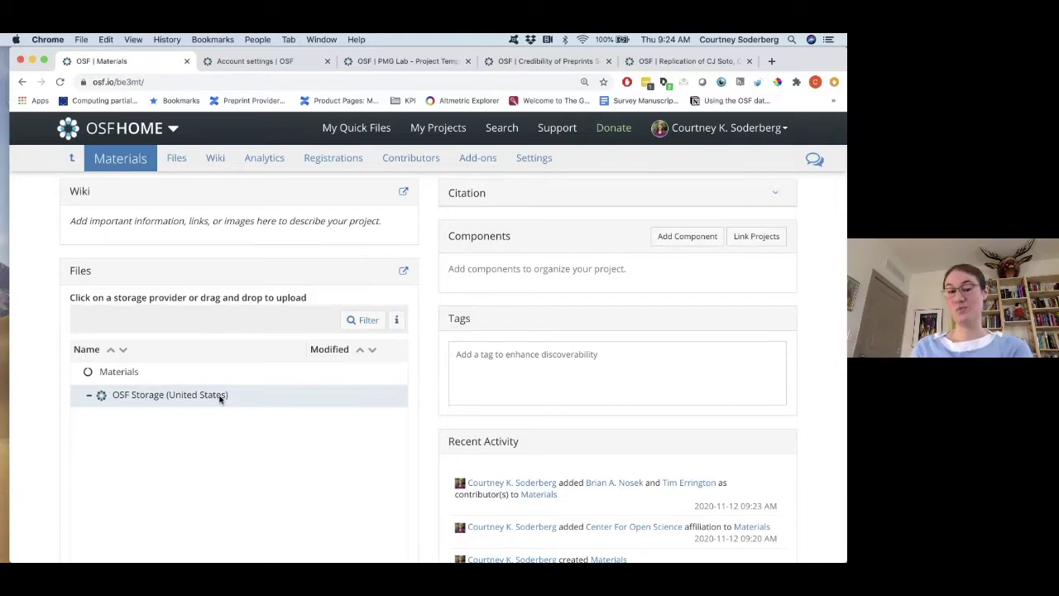
pyautogui.scroll(6, 220, 397)
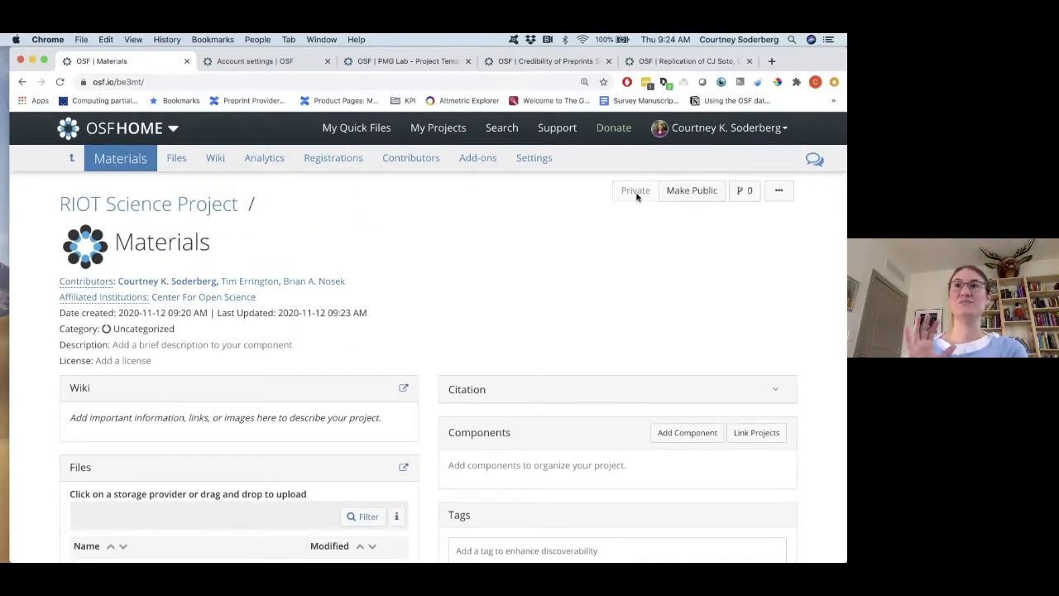
pyautogui.click(229, 207)
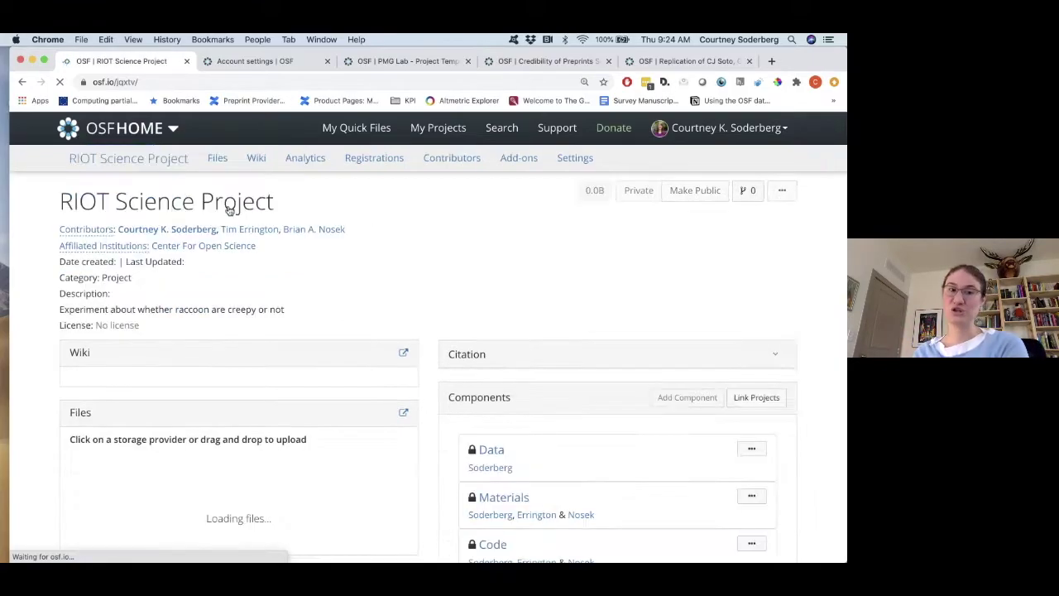
pyautogui.scroll(-4, 427, 337)
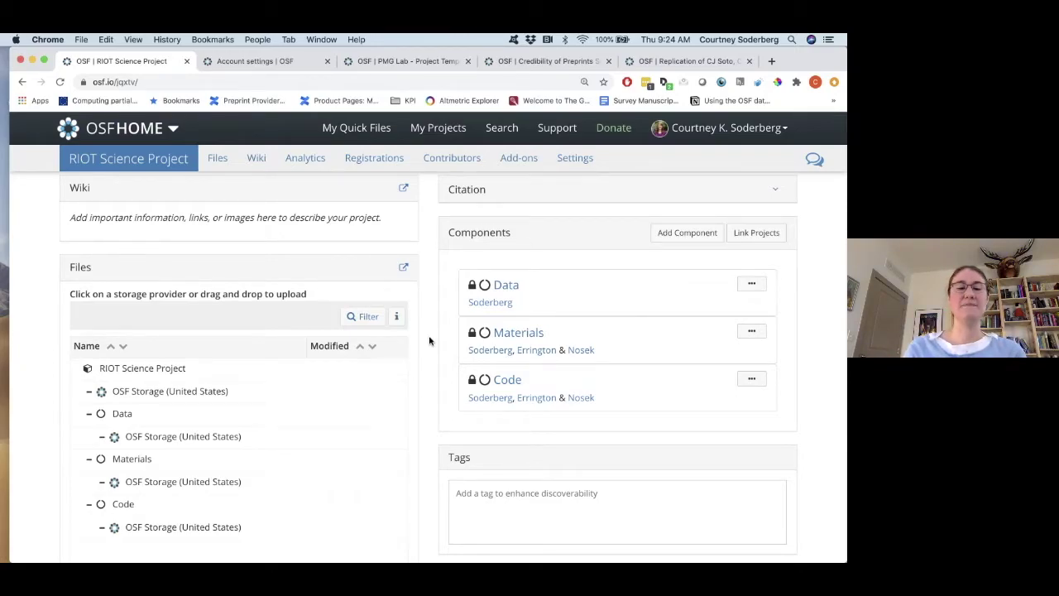
pyautogui.scroll(-1, 273, 460)
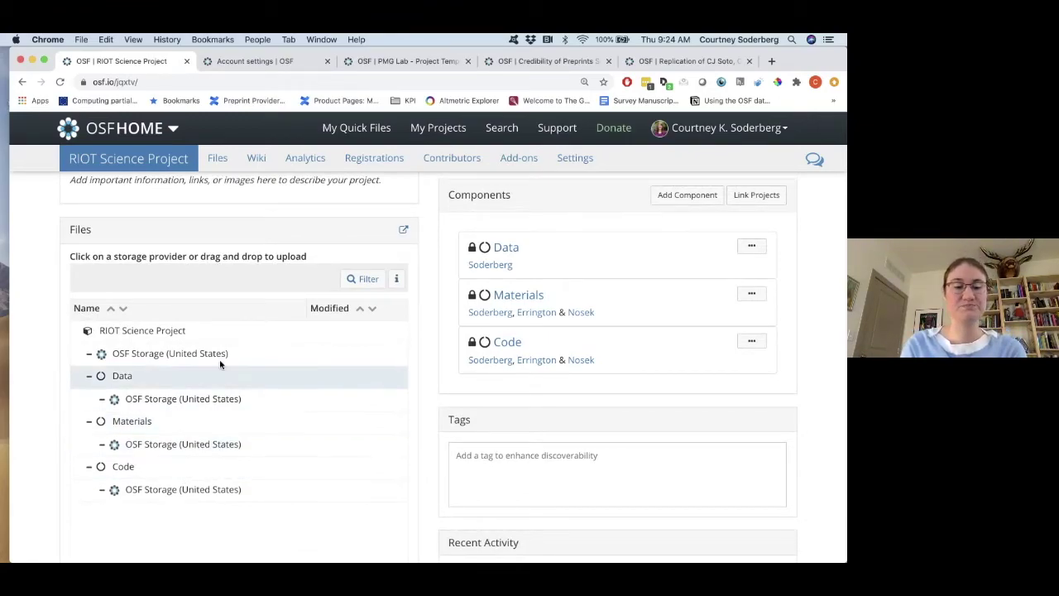
# Create an 'IRB materials' folder in the Materials component's OSF Storage and expand it.
pyautogui.click(270, 447)
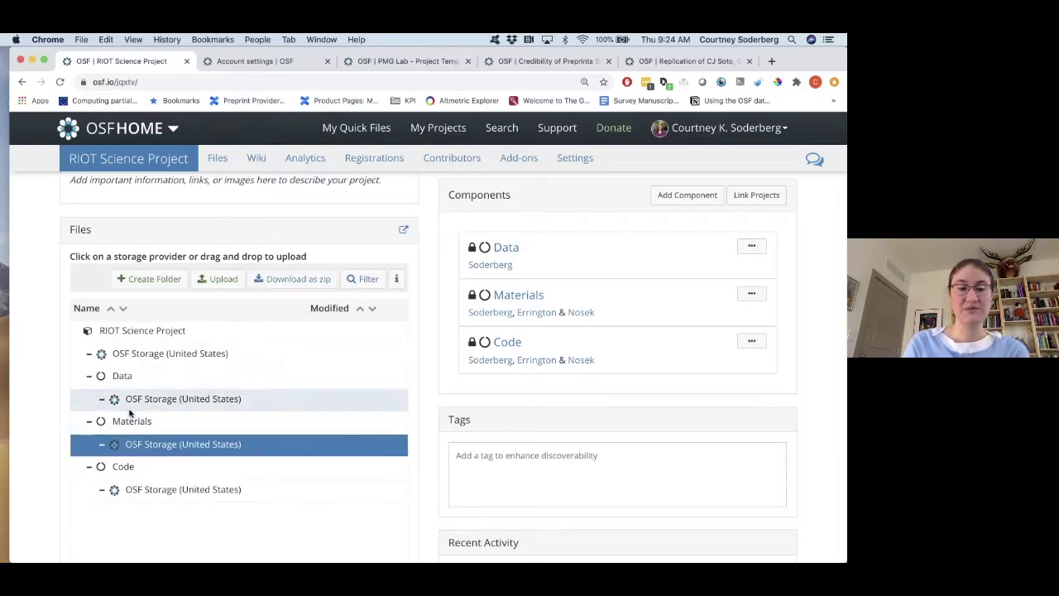
pyautogui.click(174, 279)
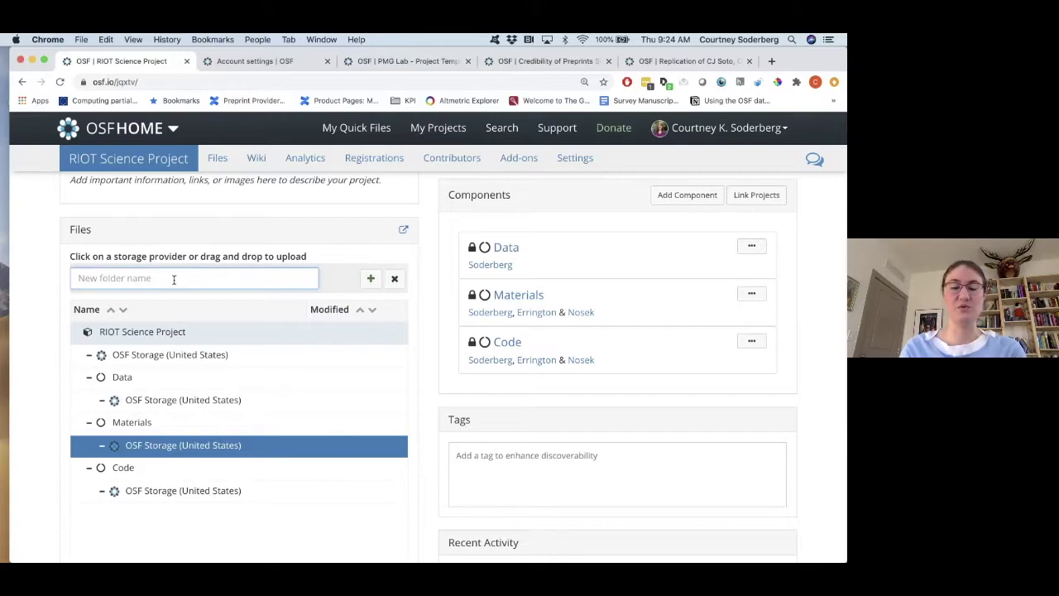
pyautogui.write('IRB materials')
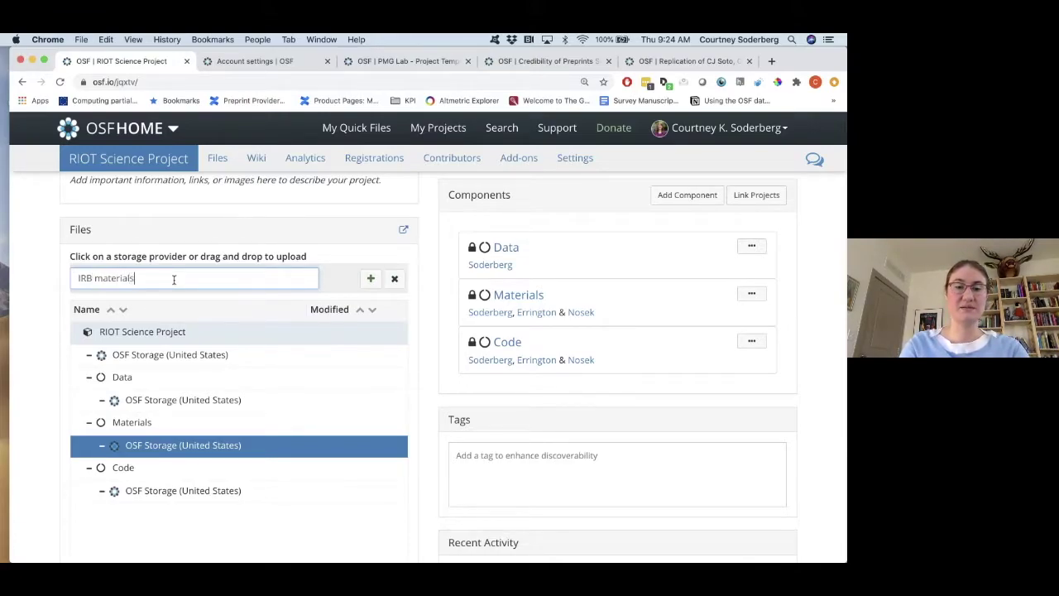
pyautogui.click(371, 278)
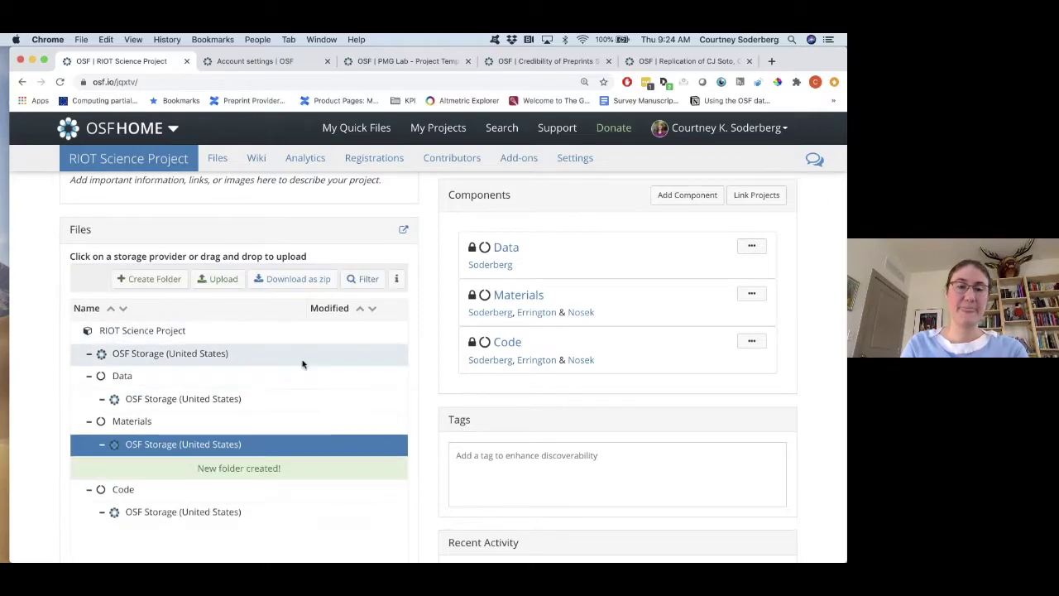
pyautogui.click(115, 467)
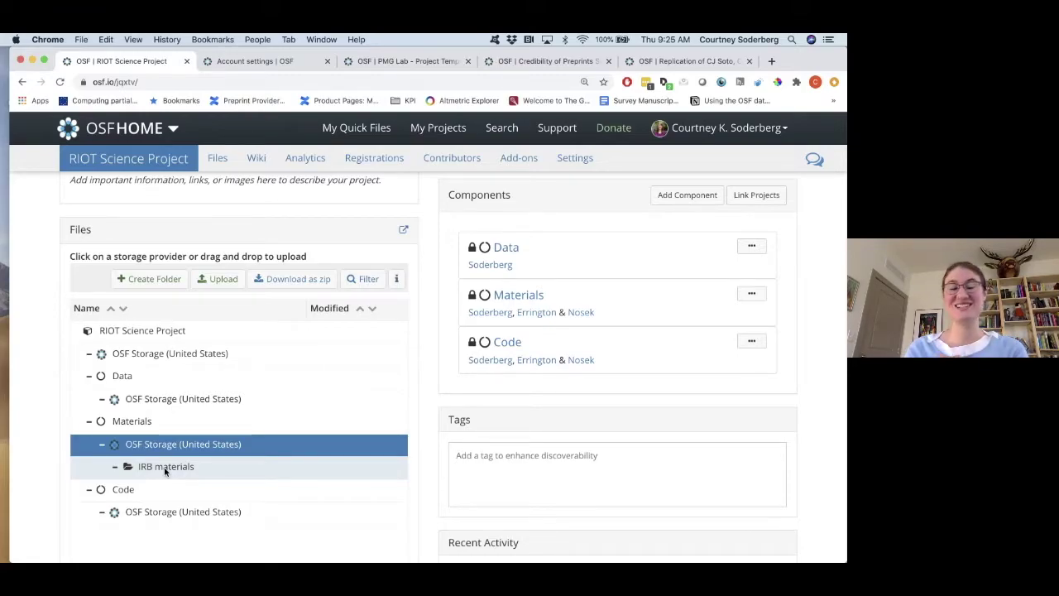
pyautogui.click(161, 80)
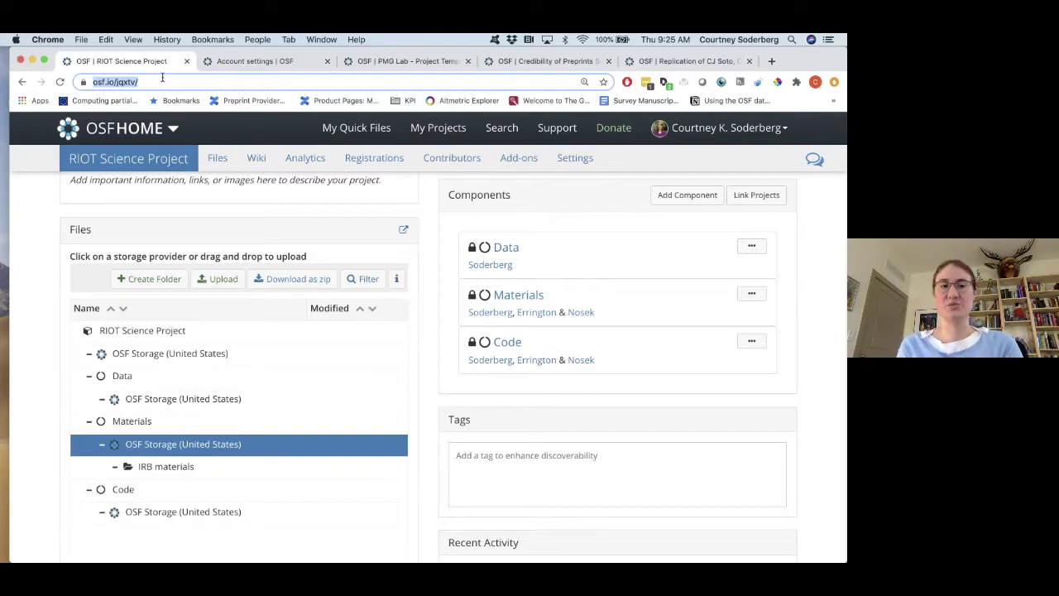
# Select the Data component's OSF Storage row in the project's Files panel.
pyautogui.scroll(5, 203, 215)
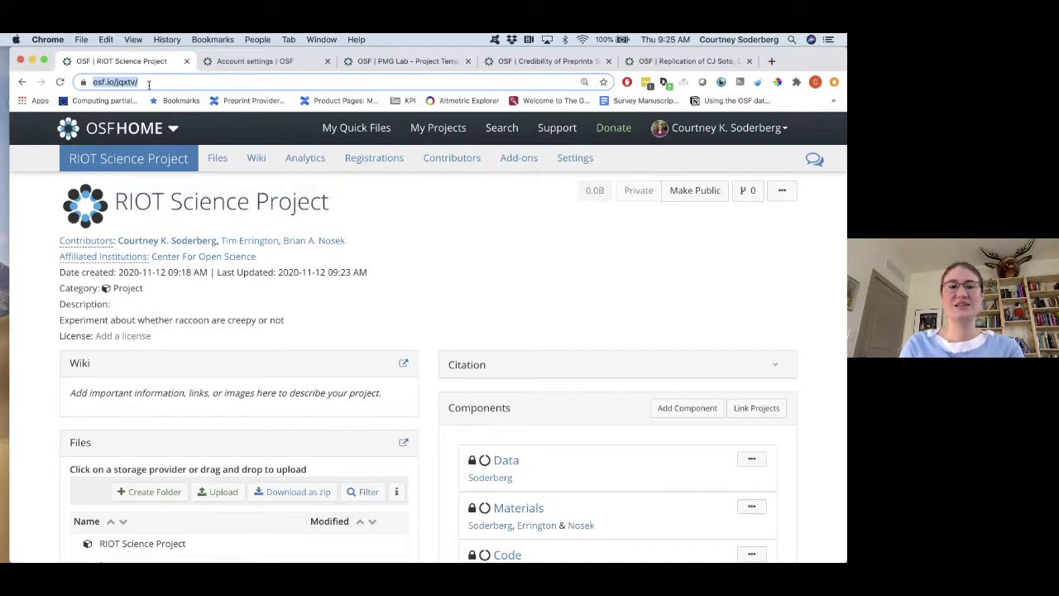
pyautogui.scroll(-3, 447, 285)
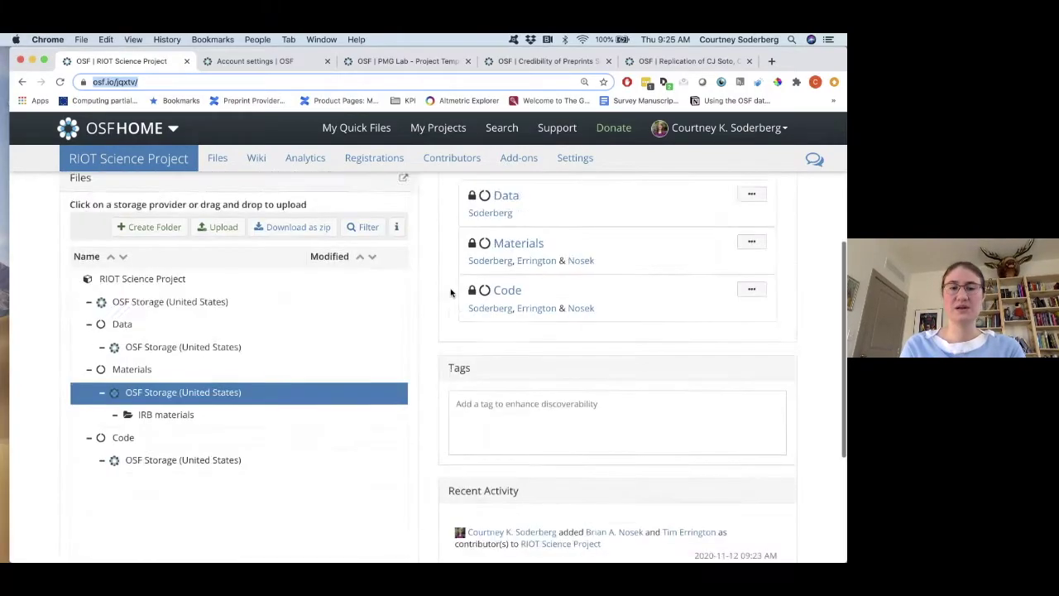
pyautogui.scroll(-2, 451, 291)
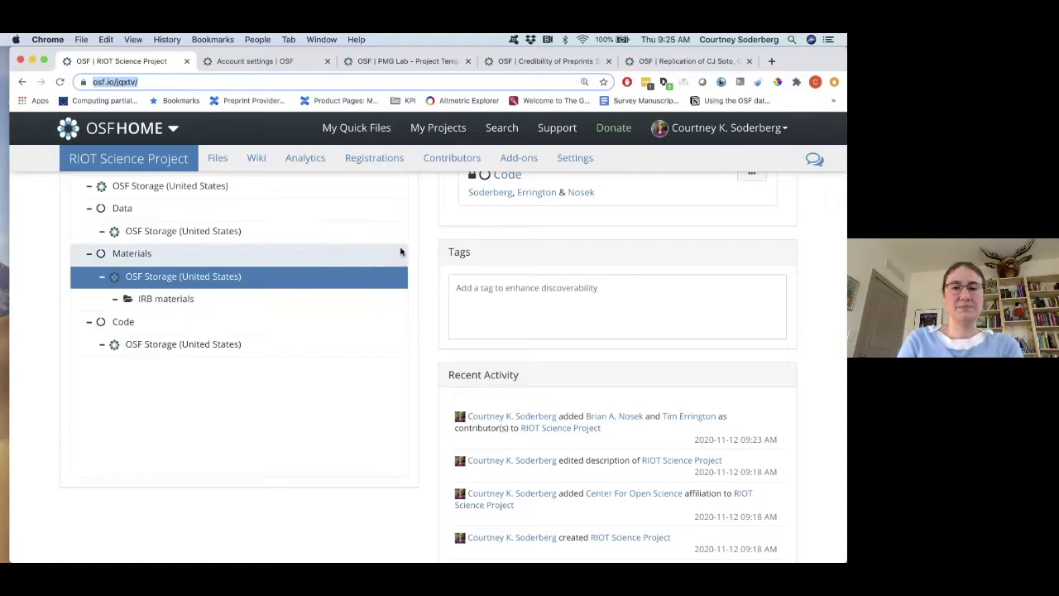
pyautogui.scroll(5, 421, 245)
pyautogui.scroll(-5, 420, 245)
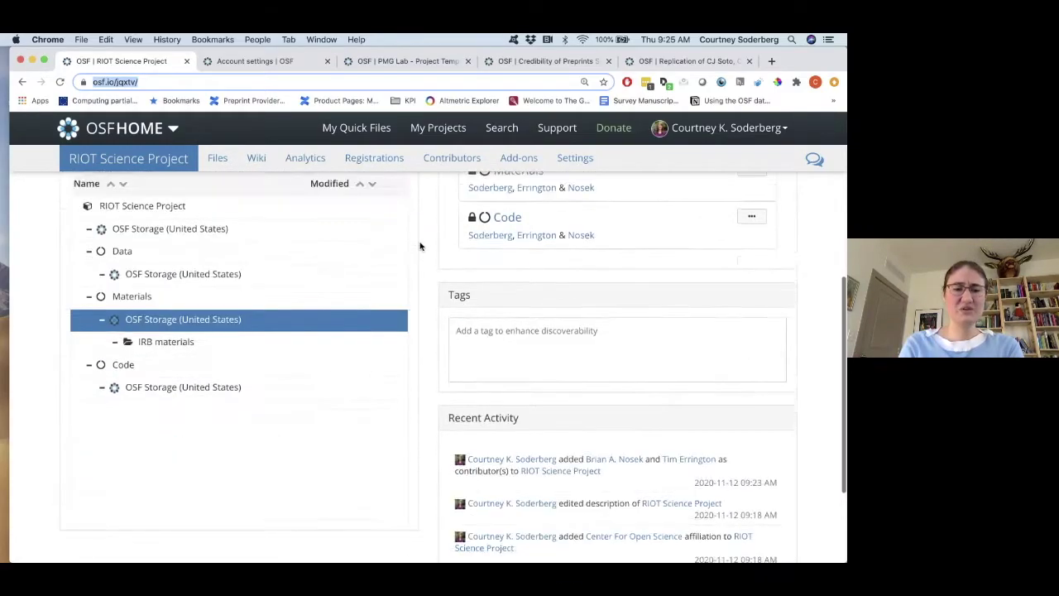
pyautogui.scroll(3, 282, 269)
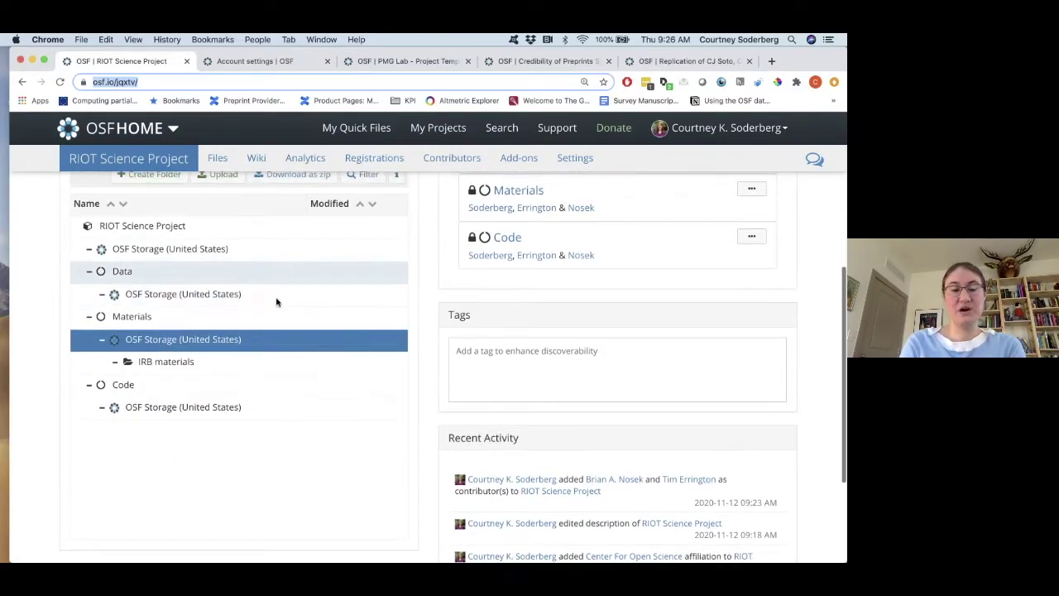
pyautogui.click(229, 362)
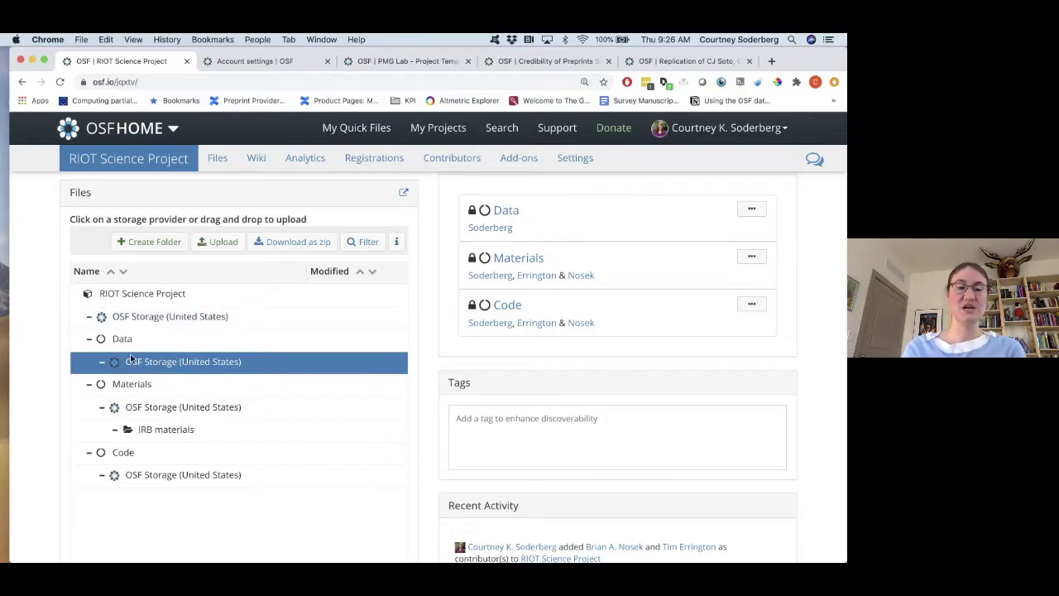
# Upload a PDF from Downloads, _TAGTOG_TEMPORARY, into the Data component's OSF Storage.
pyautogui.click(222, 243)
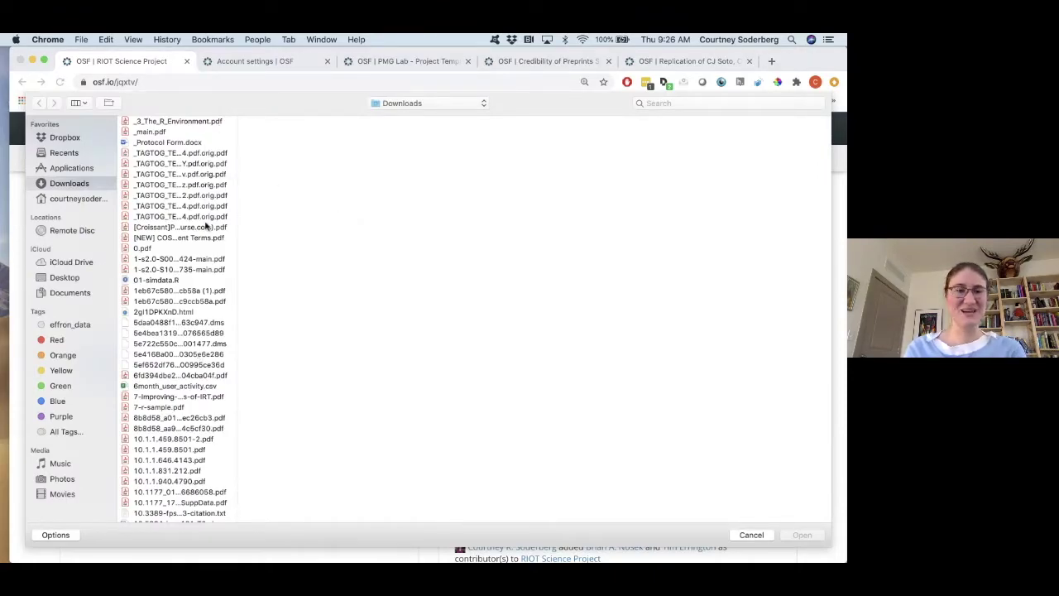
pyautogui.click(212, 153)
pyautogui.click(801, 535)
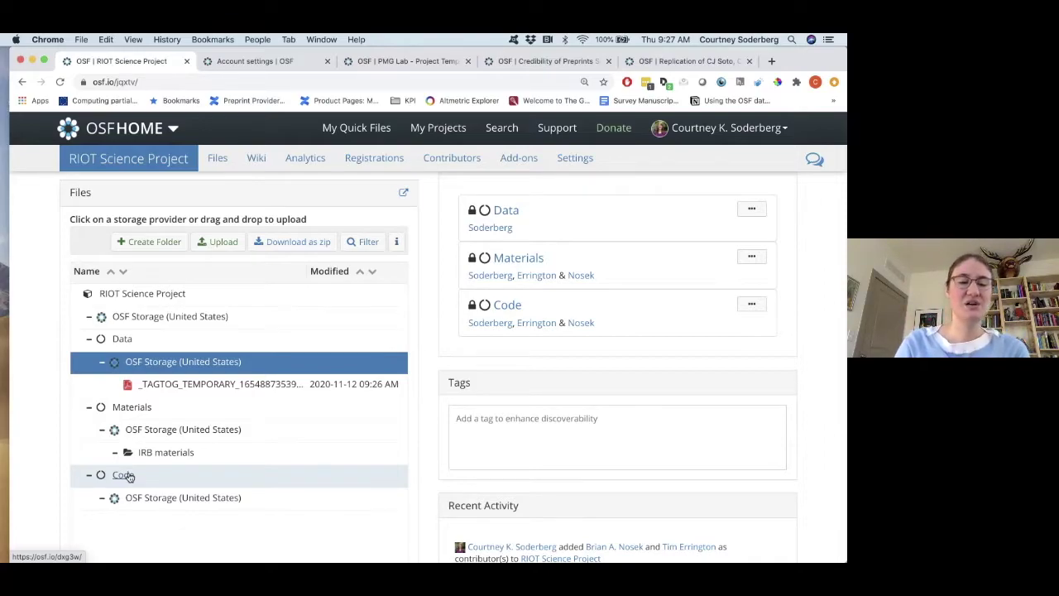
# Open the Code component's Add-ons page and browse services like GitHub, Dropbox and Zotero.
pyautogui.click(129, 477)
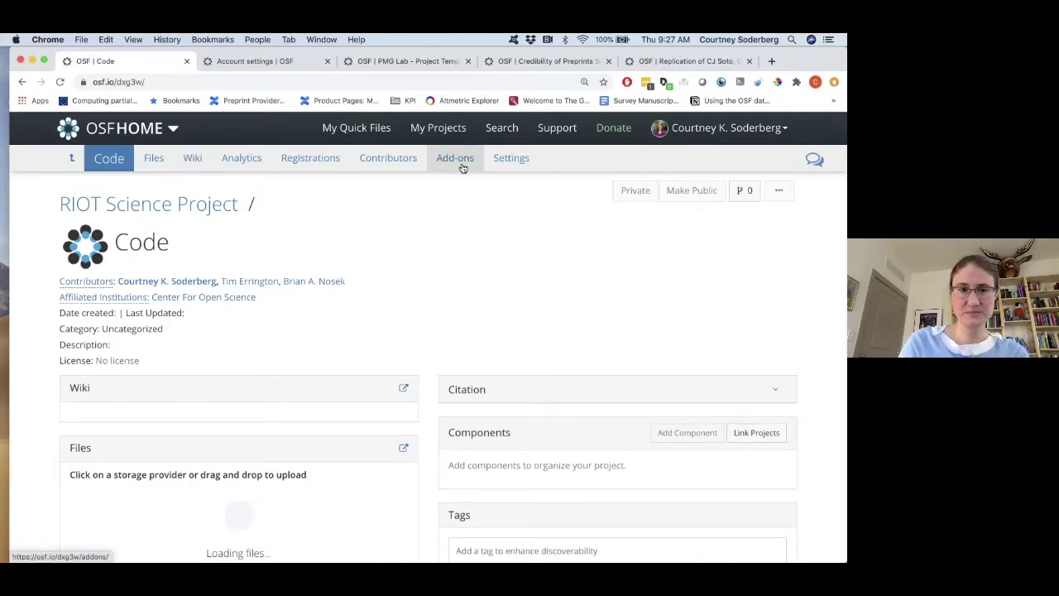
pyautogui.click(463, 166)
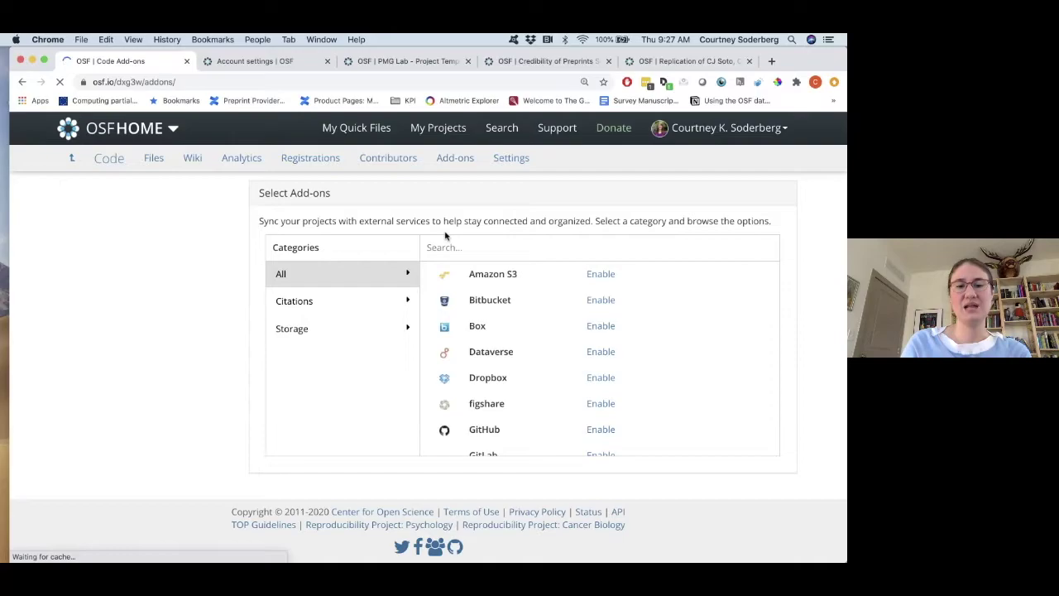
pyautogui.scroll(-5, 568, 320)
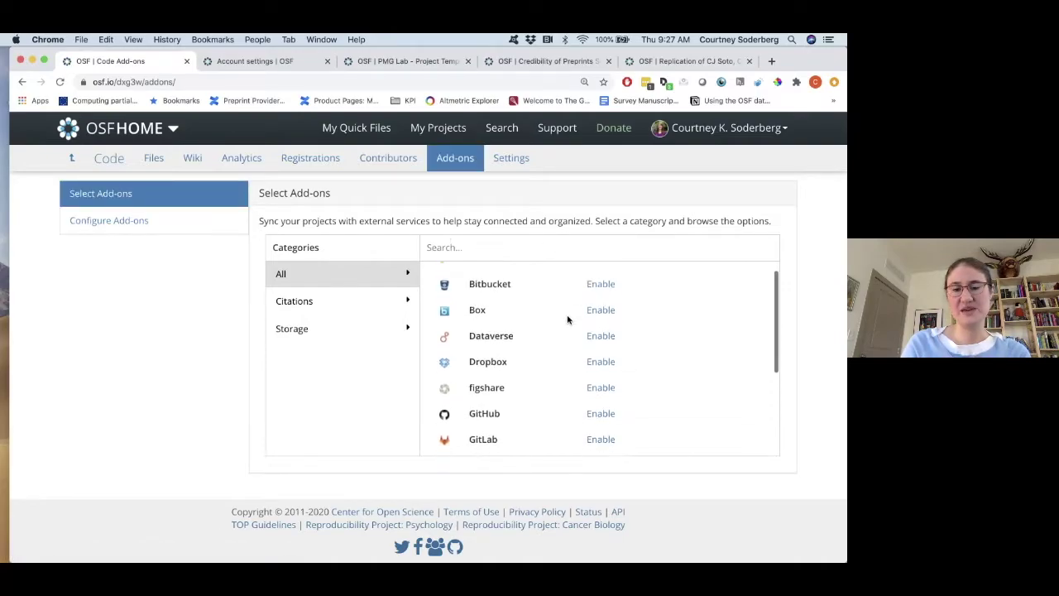
pyautogui.scroll(-2, 568, 319)
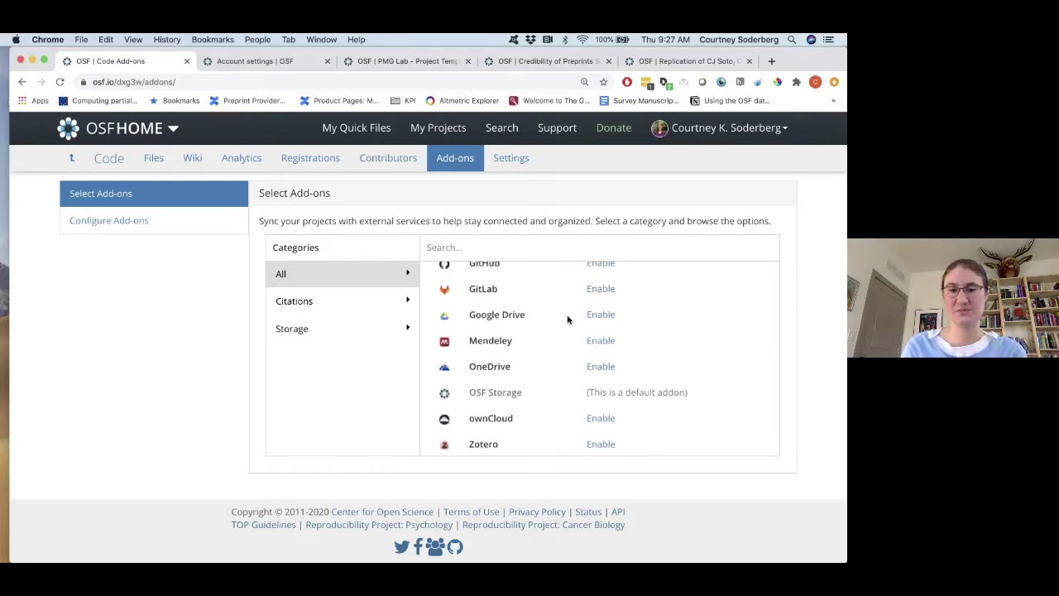
pyautogui.scroll(1, 567, 320)
pyautogui.scroll(-1, 565, 372)
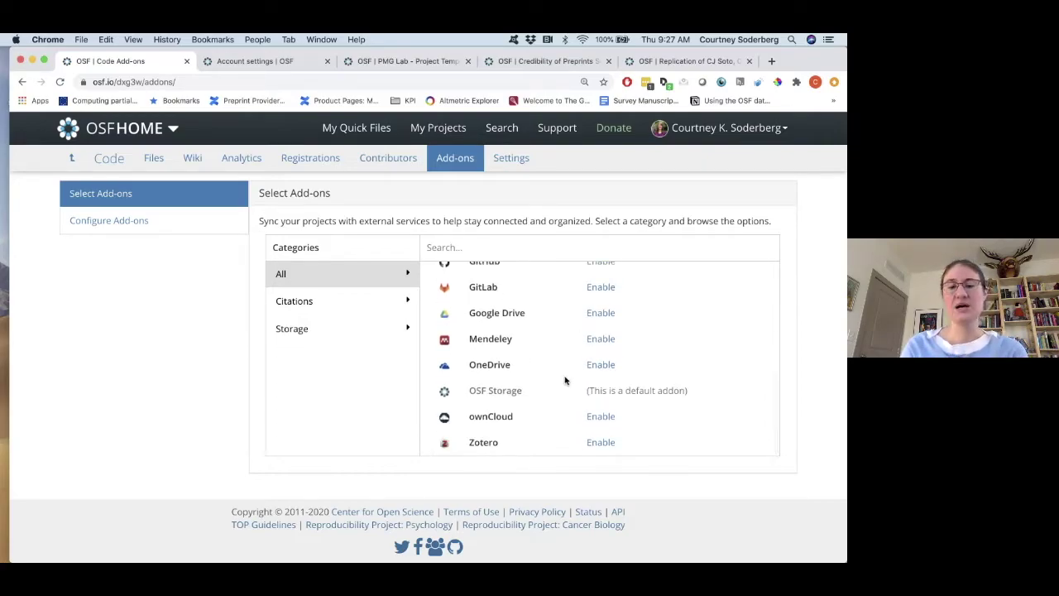
pyautogui.scroll(2, 566, 379)
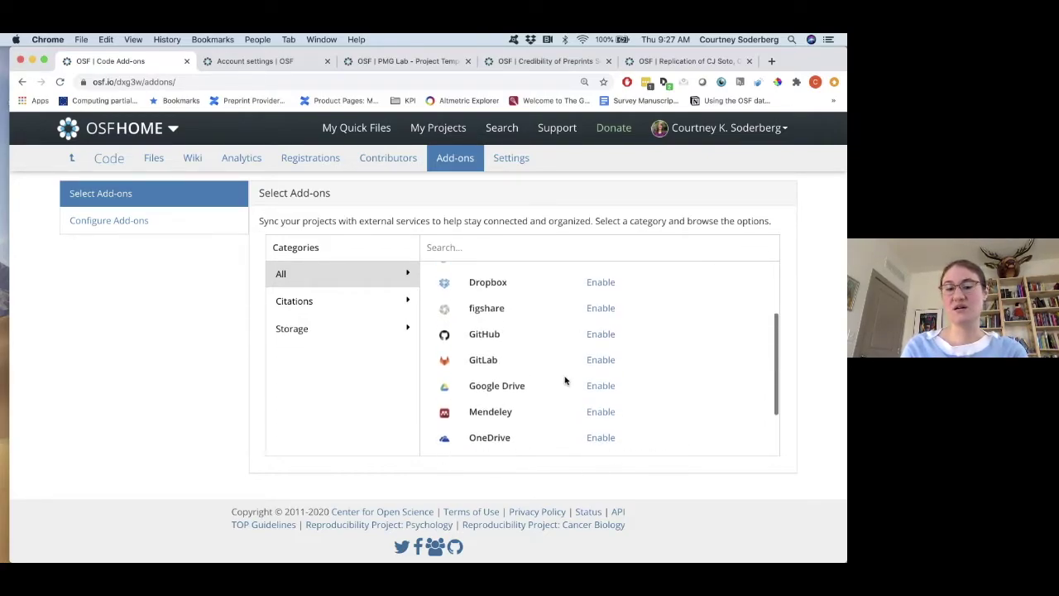
pyautogui.scroll(2, 570, 360)
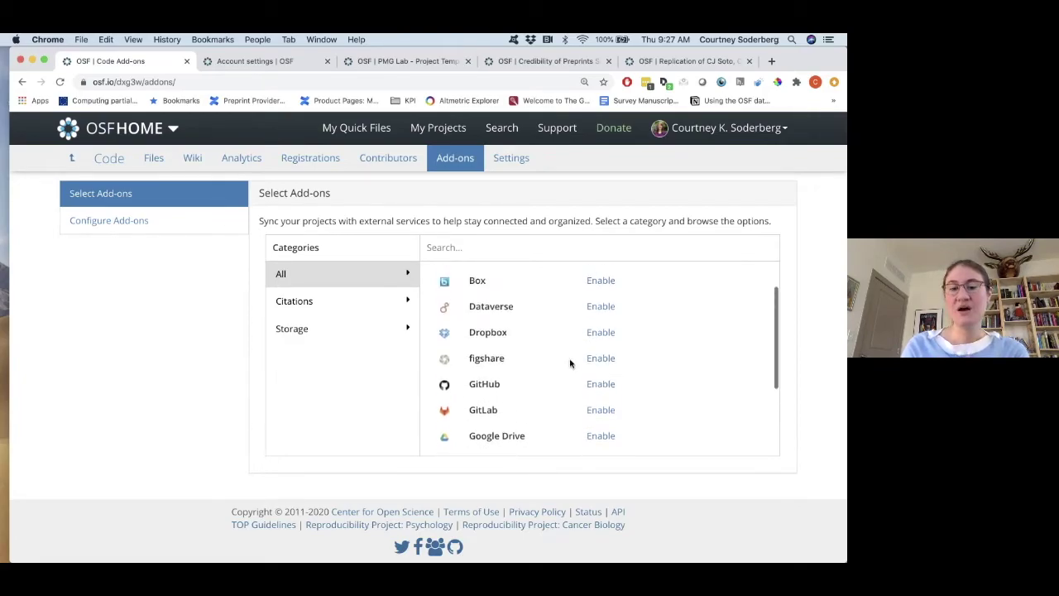
pyautogui.scroll(1, 569, 362)
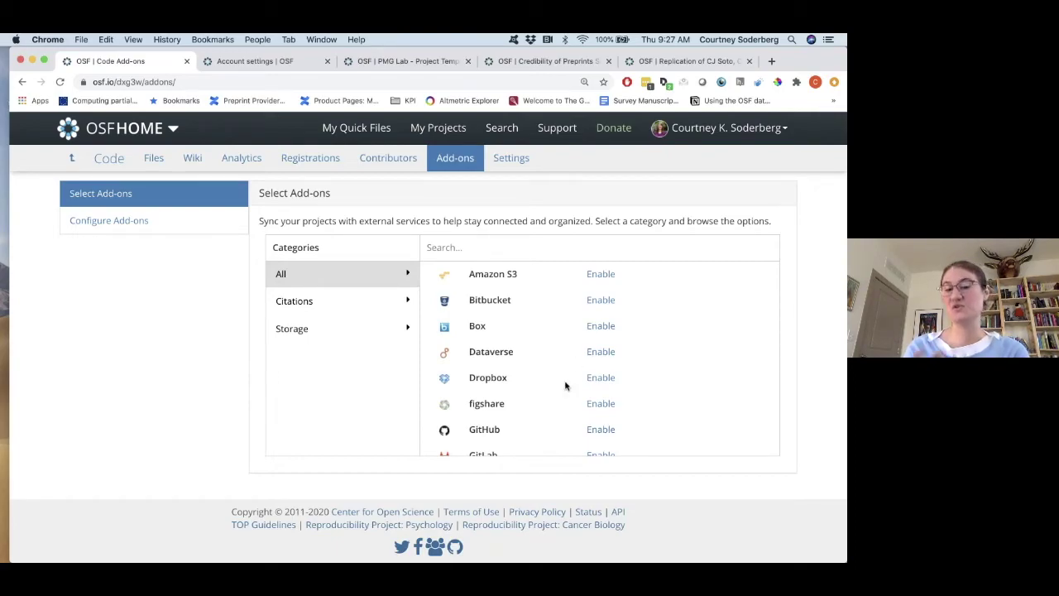
pyautogui.scroll(-5, 565, 386)
pyautogui.scroll(5, 566, 386)
pyautogui.scroll(-5, 565, 385)
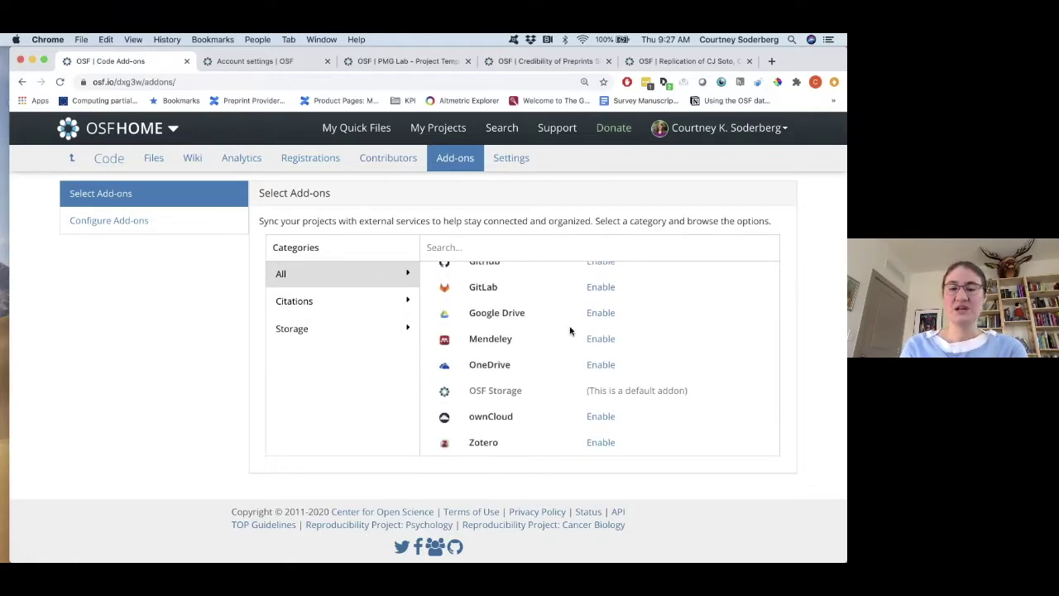
pyautogui.scroll(1, 569, 331)
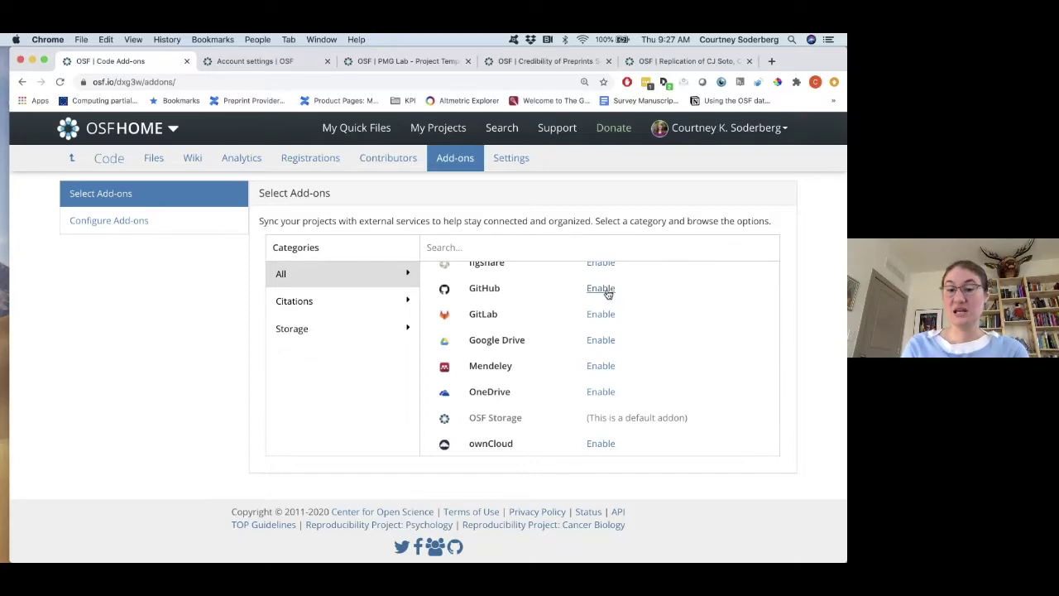
# Enable the GitHub add-on for the Code component and accept its terms.
pyautogui.click(601, 289)
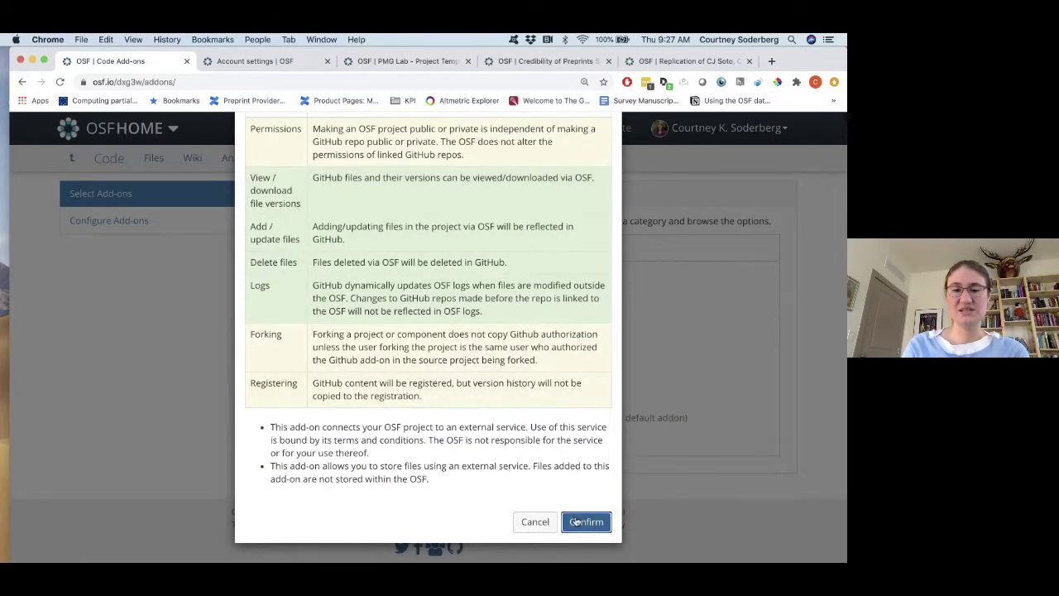
pyautogui.scroll(3, 579, 302)
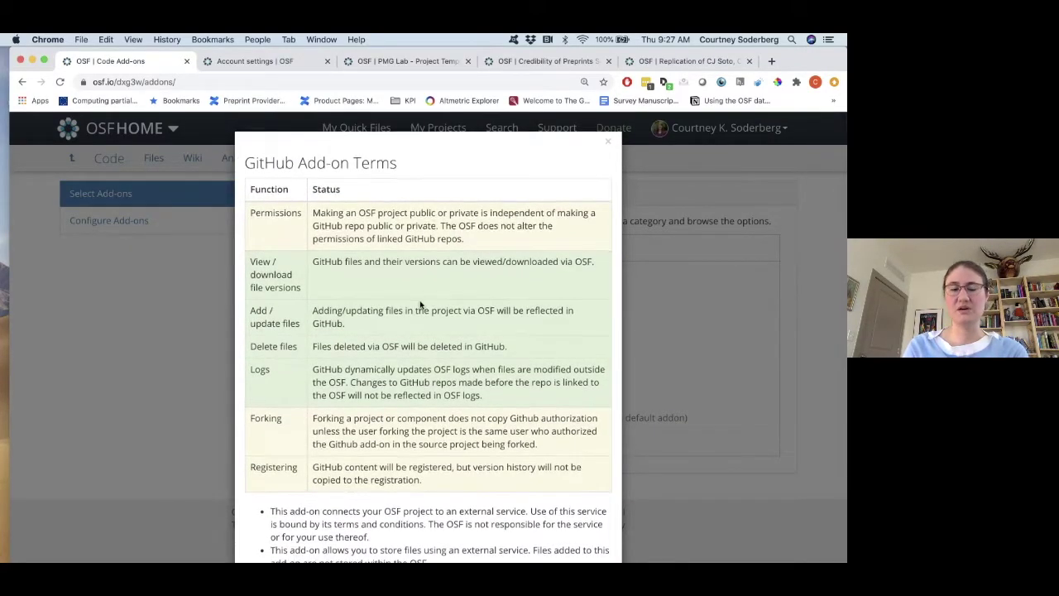
pyautogui.scroll(-3, 420, 306)
pyautogui.click(585, 523)
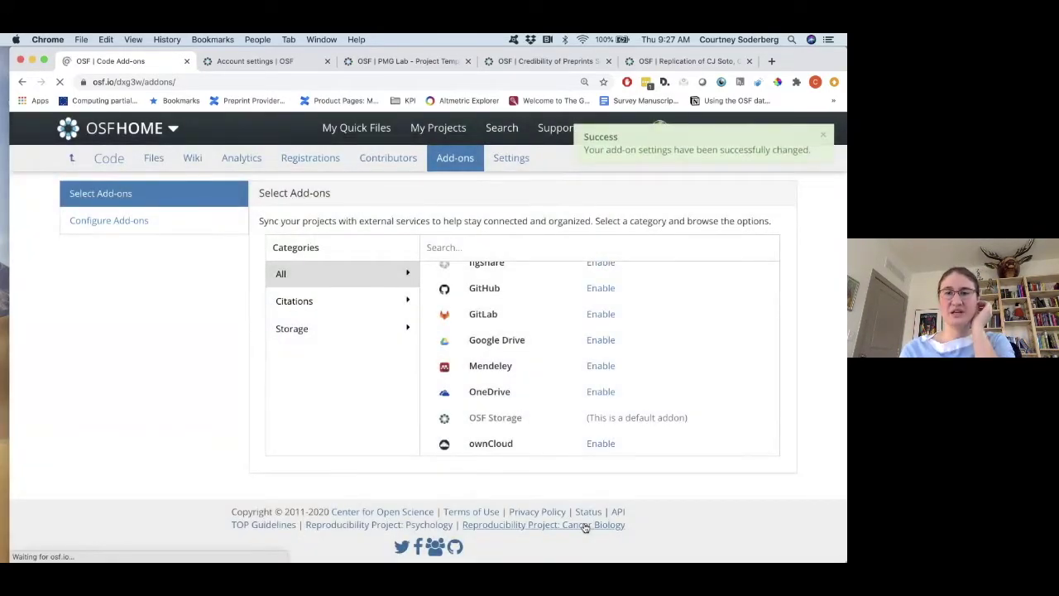
pyautogui.scroll(-5, 527, 437)
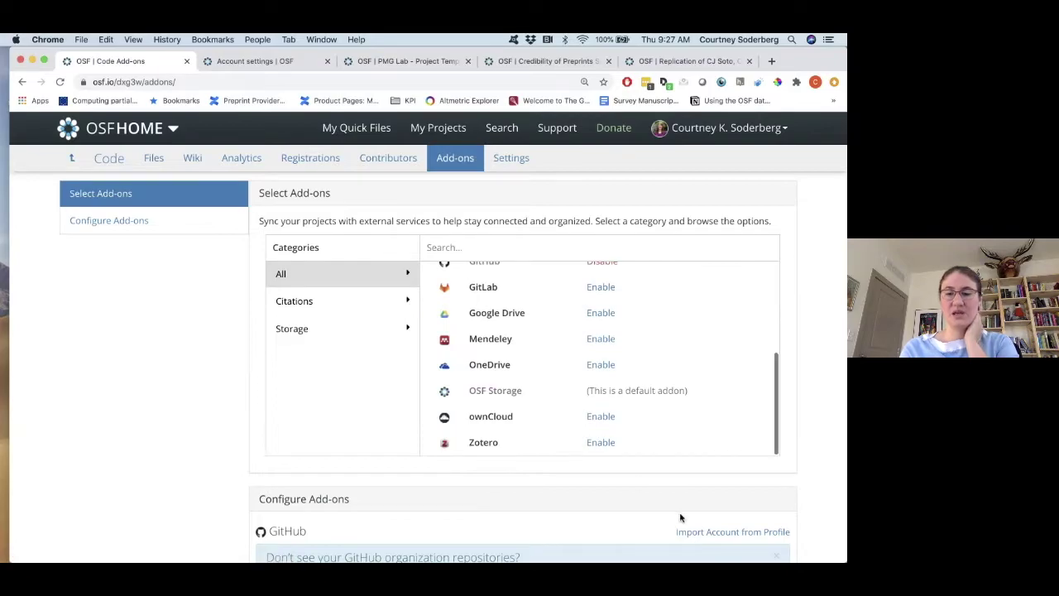
pyautogui.scroll(-3, 681, 516)
pyautogui.scroll(1, 651, 393)
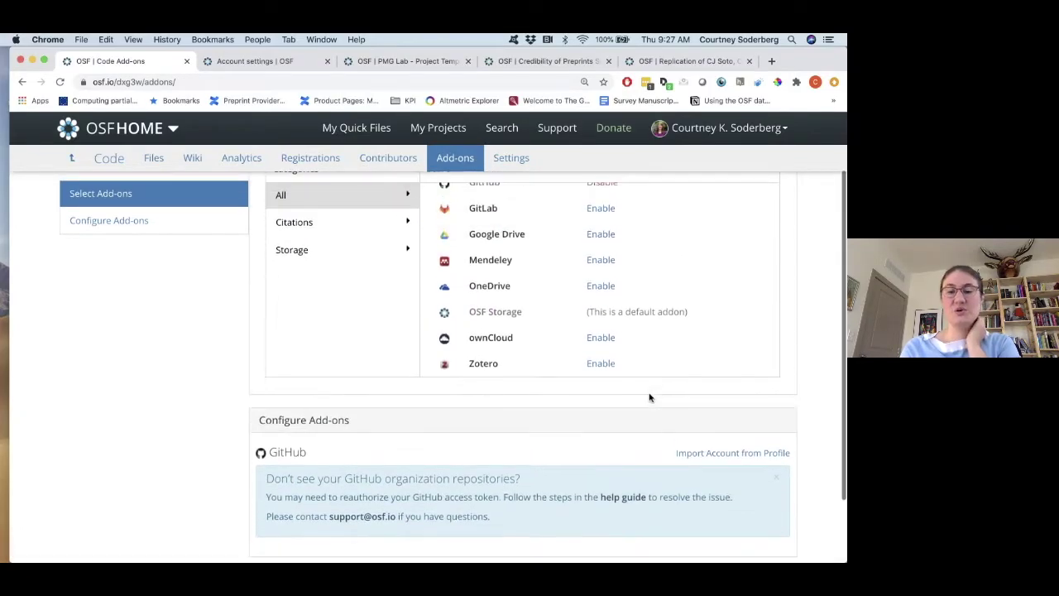
# Import the GitHub account from the profile and save hhmi_survey as the linked repository.
pyautogui.click(692, 453)
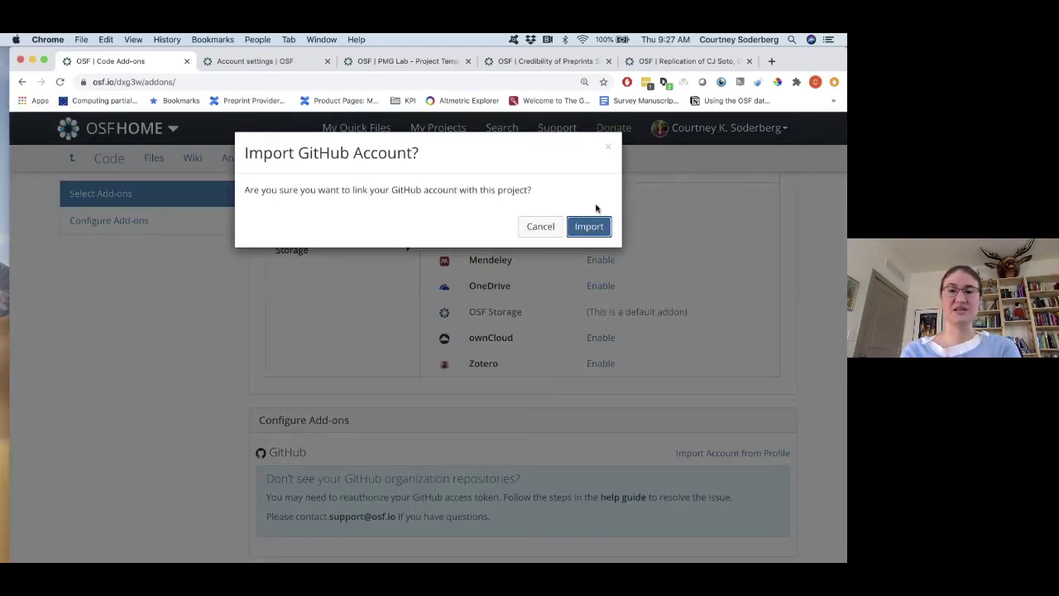
pyautogui.click(589, 227)
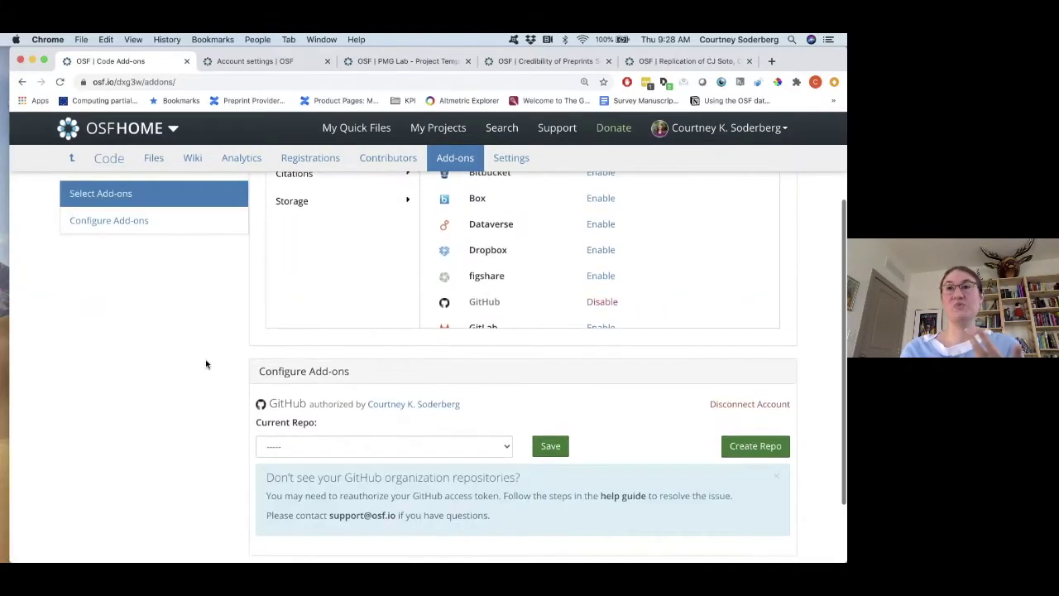
pyautogui.scroll(-3, 356, 373)
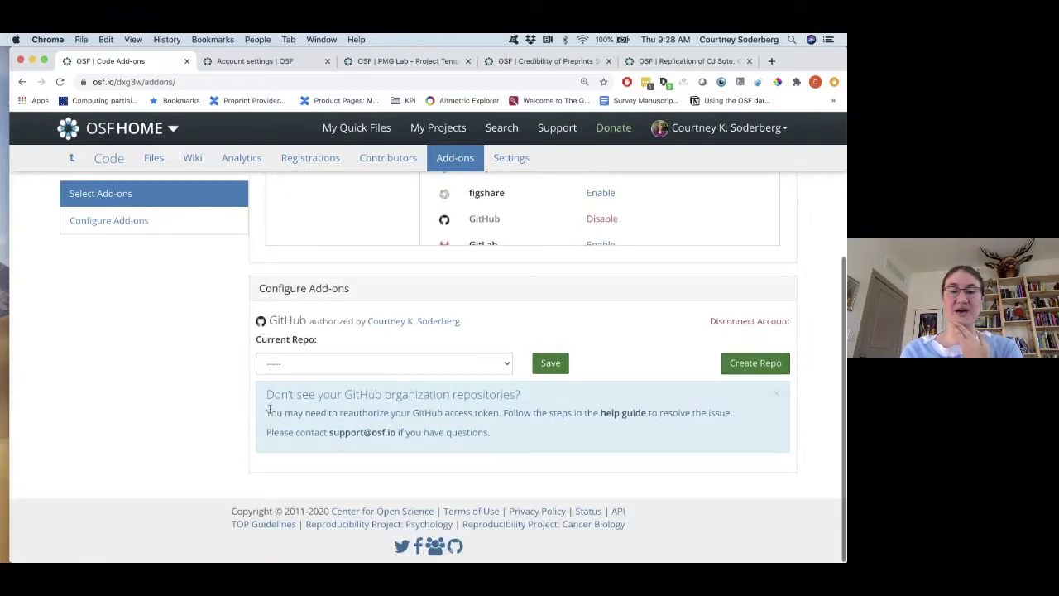
pyautogui.click(504, 364)
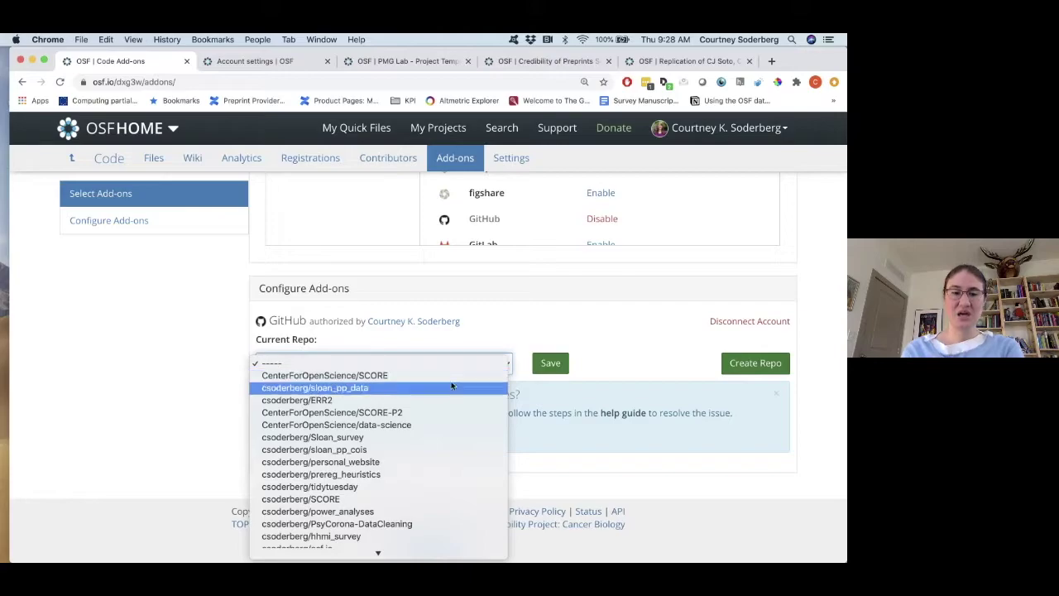
pyautogui.scroll(-5, 454, 409)
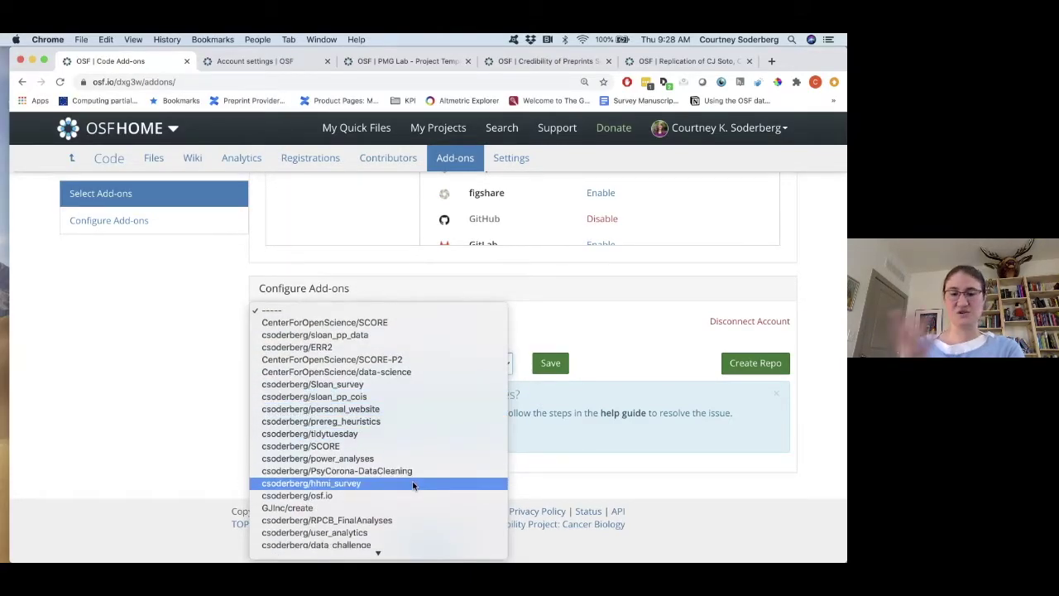
pyautogui.click(414, 486)
pyautogui.click(551, 364)
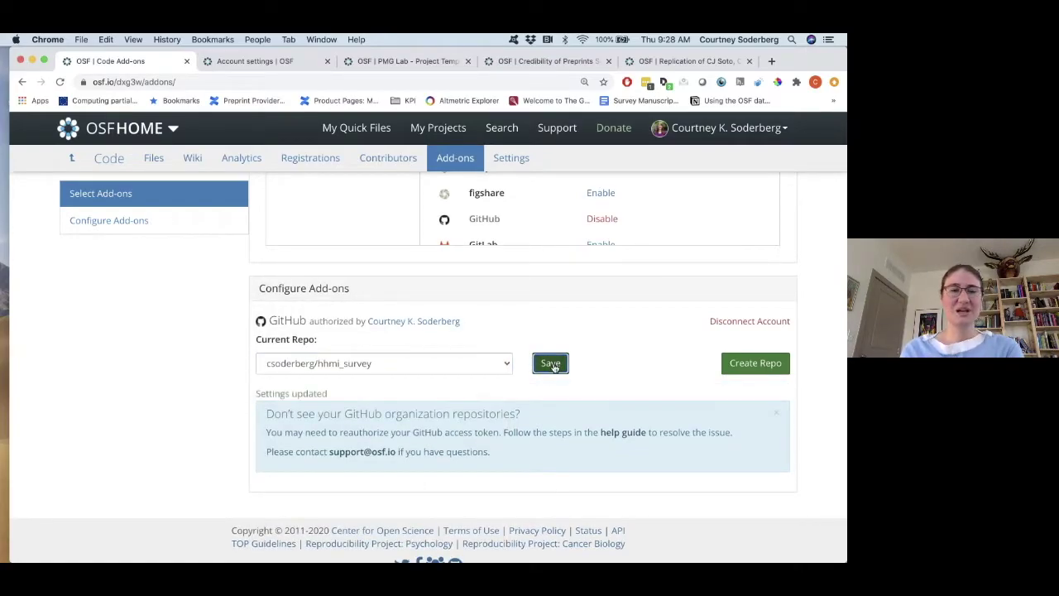
pyautogui.click(102, 161)
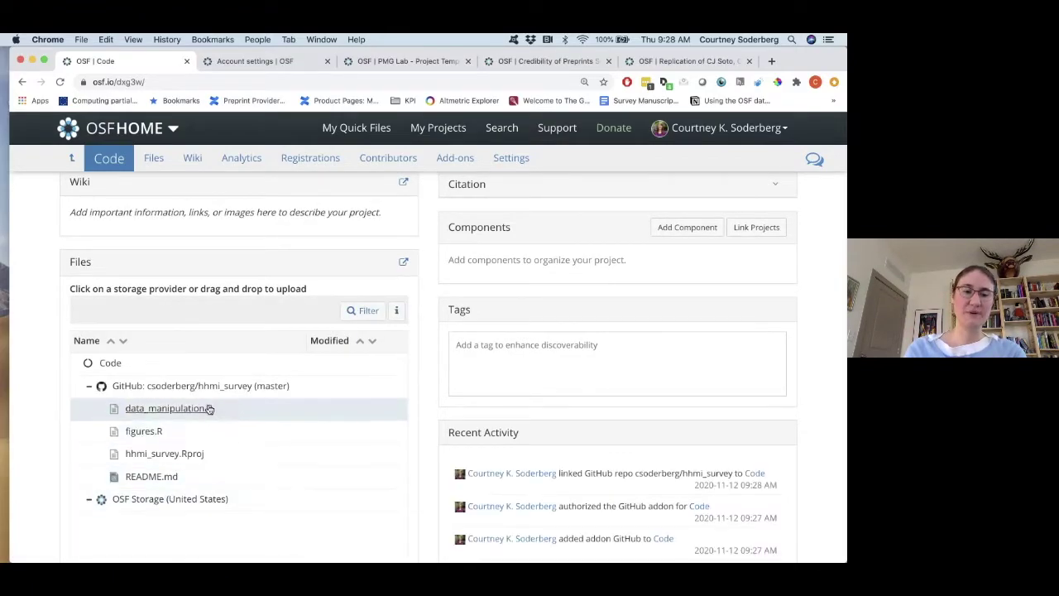
pyautogui.scroll(5, 203, 474)
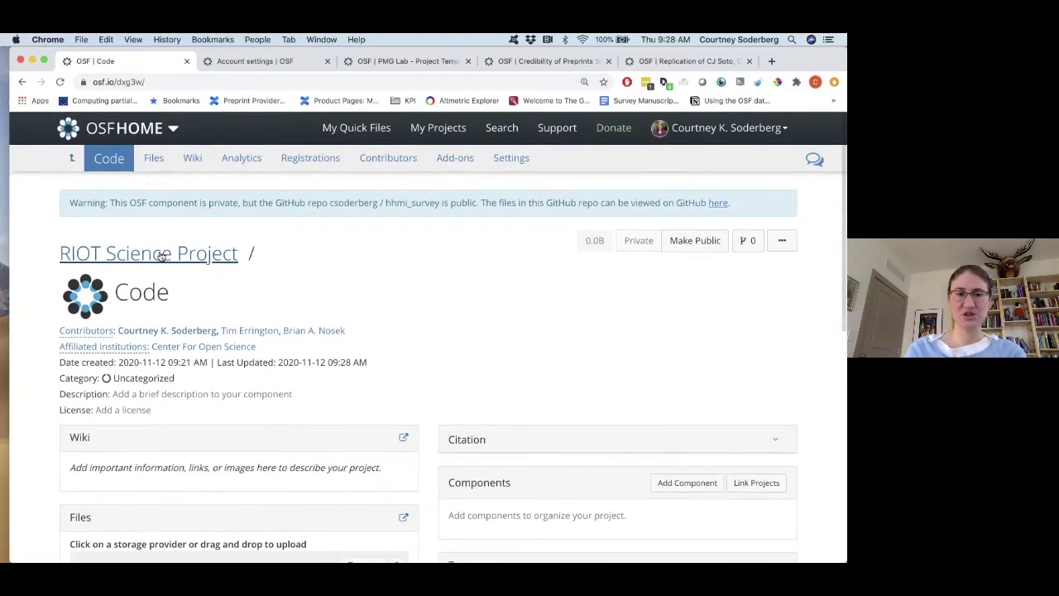
pyautogui.click(161, 255)
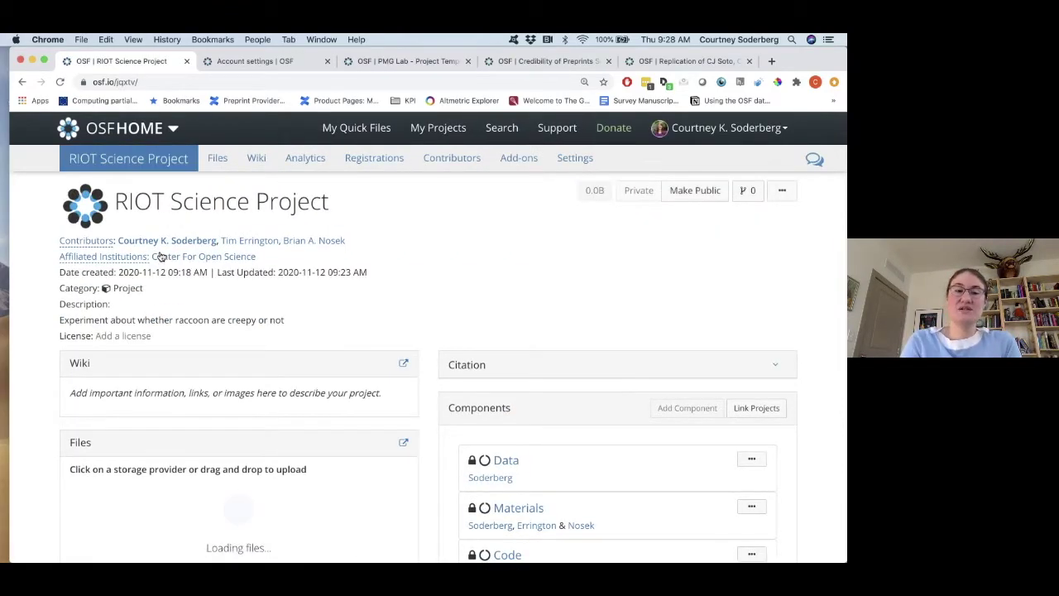
pyautogui.scroll(-2, 40, 352)
pyautogui.scroll(-2, 40, 353)
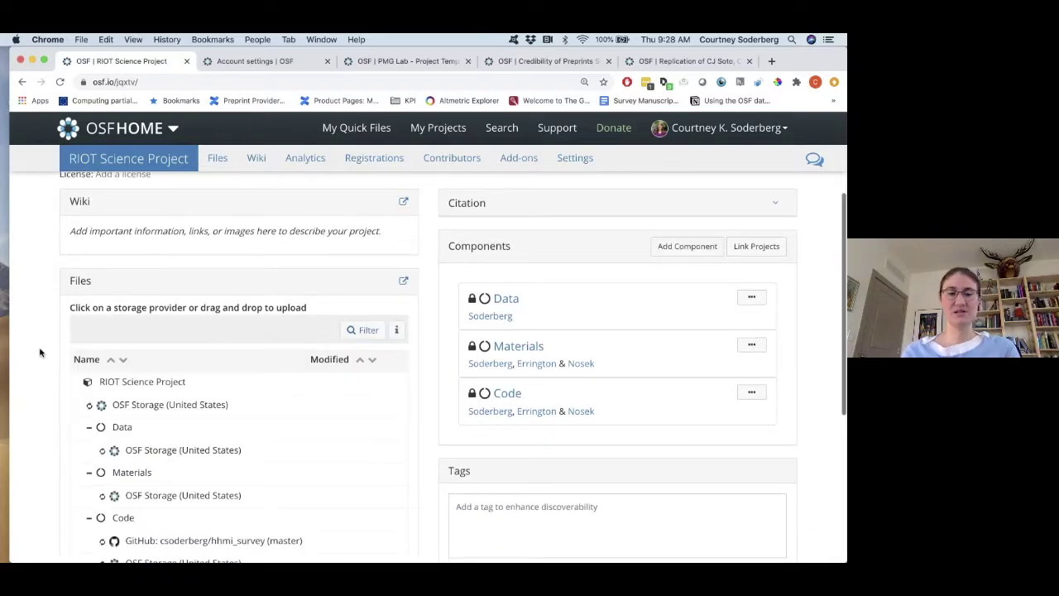
pyautogui.scroll(-4, 39, 351)
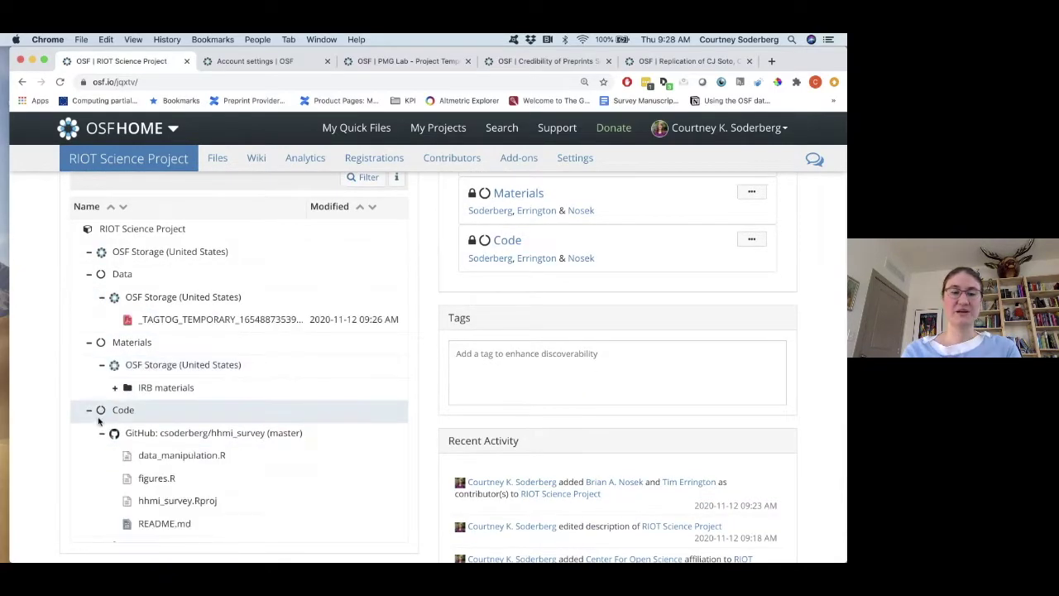
pyautogui.click(249, 346)
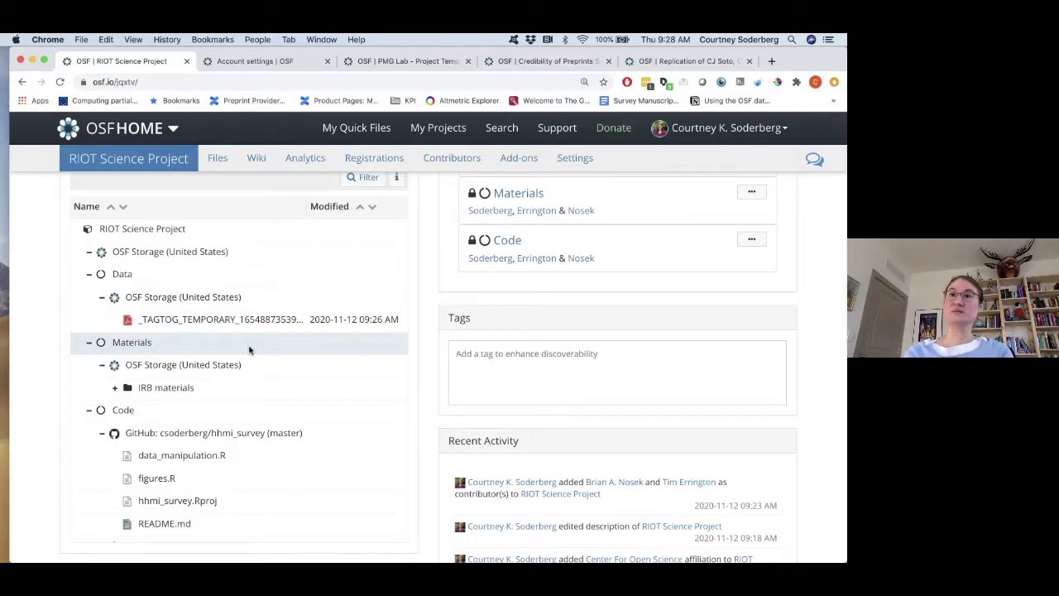
pyautogui.click(166, 82)
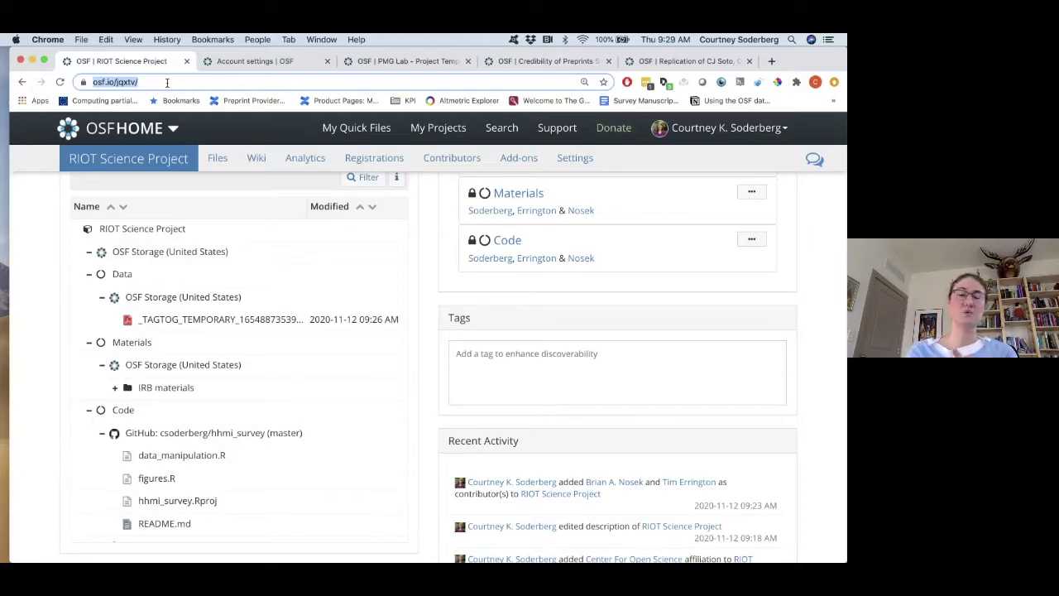
pyautogui.scroll(5, 220, 314)
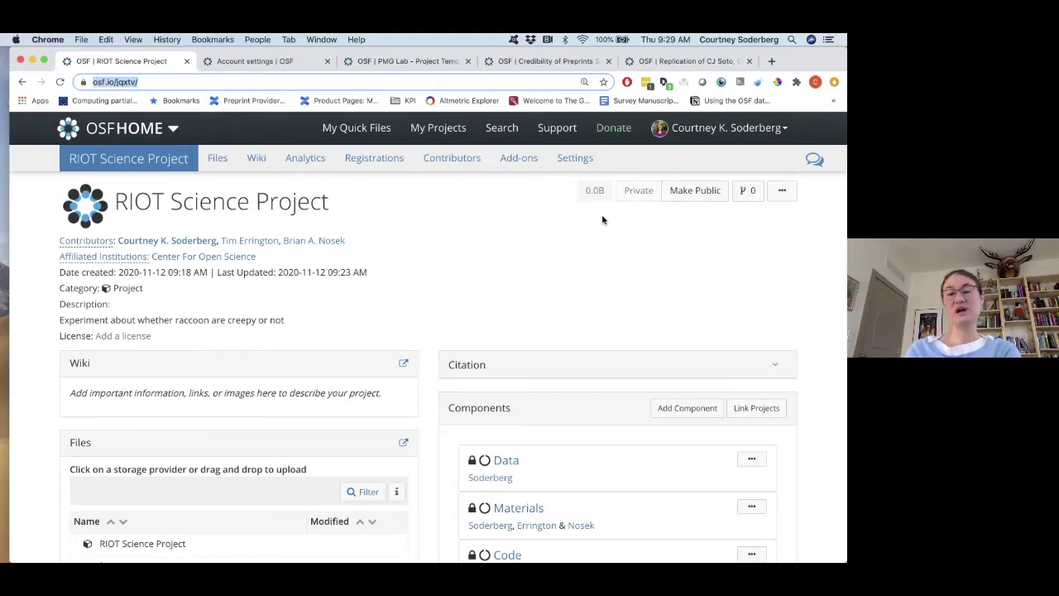
# Make RIOT Science Project public, including only the Code and Data components.
pyautogui.click(700, 194)
pyautogui.click(586, 295)
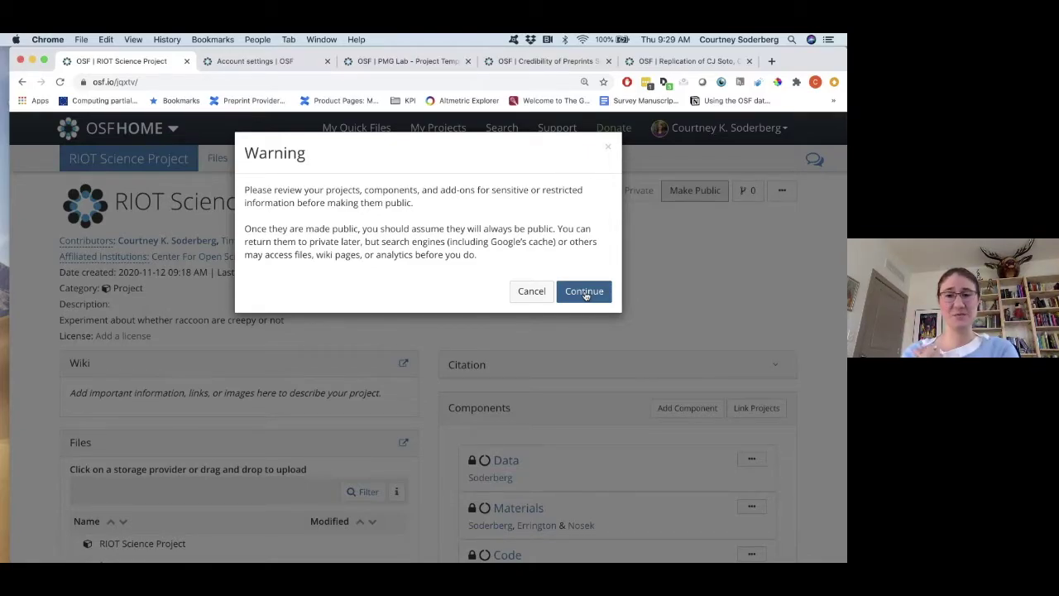
pyautogui.click(585, 293)
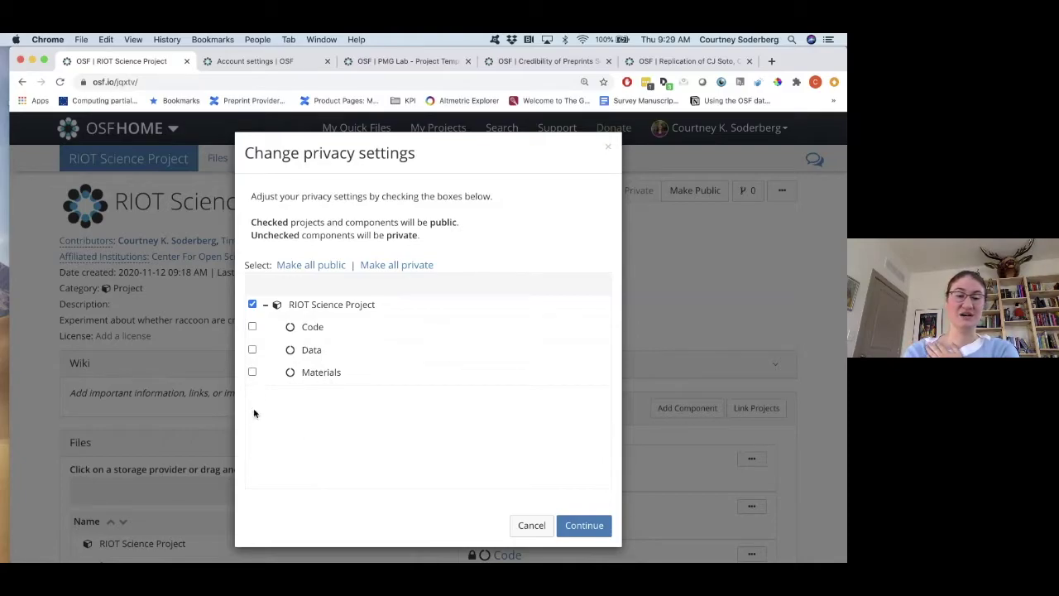
pyautogui.click(253, 327)
pyautogui.click(253, 350)
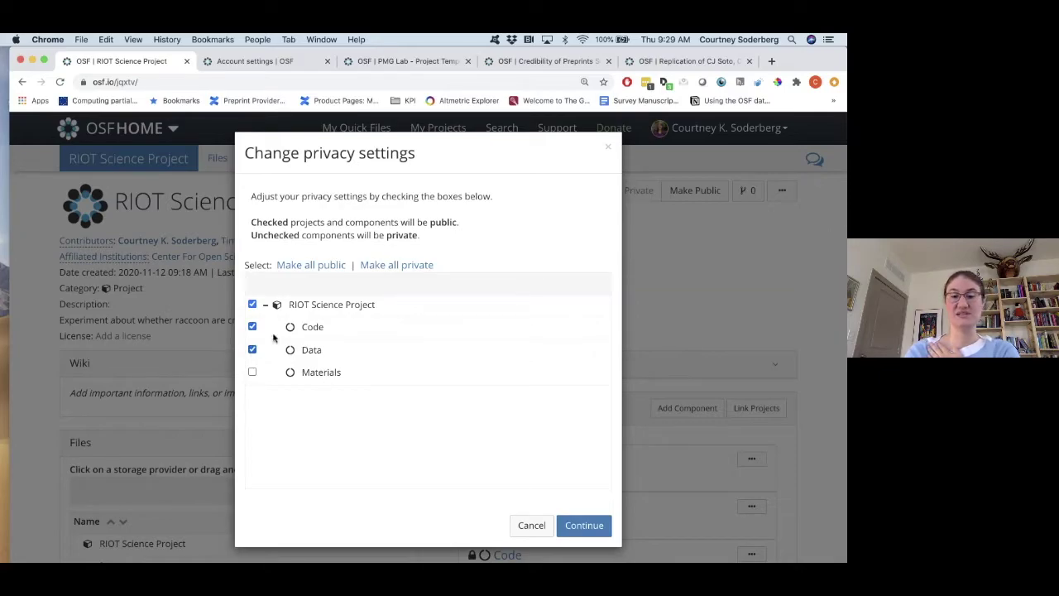
pyautogui.click(587, 525)
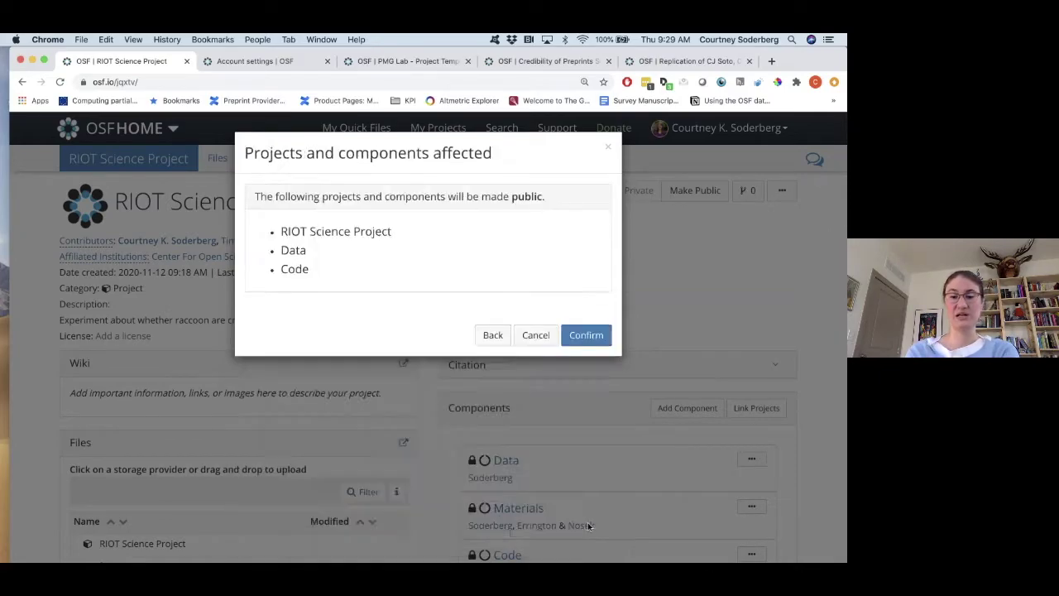
pyautogui.click(605, 336)
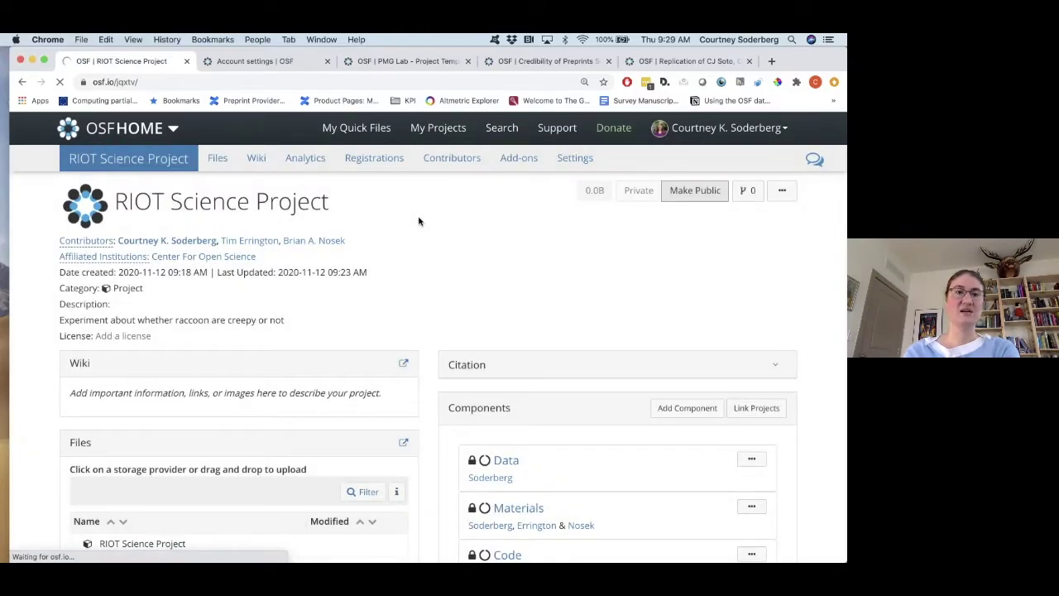
pyautogui.scroll(-3, 447, 232)
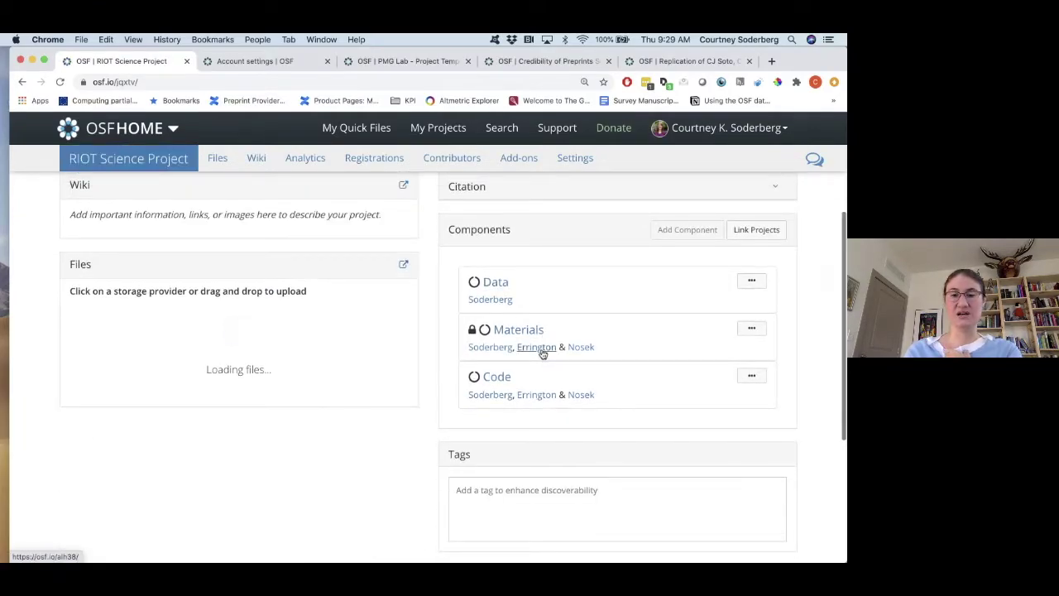
pyautogui.moveTo(472, 331)
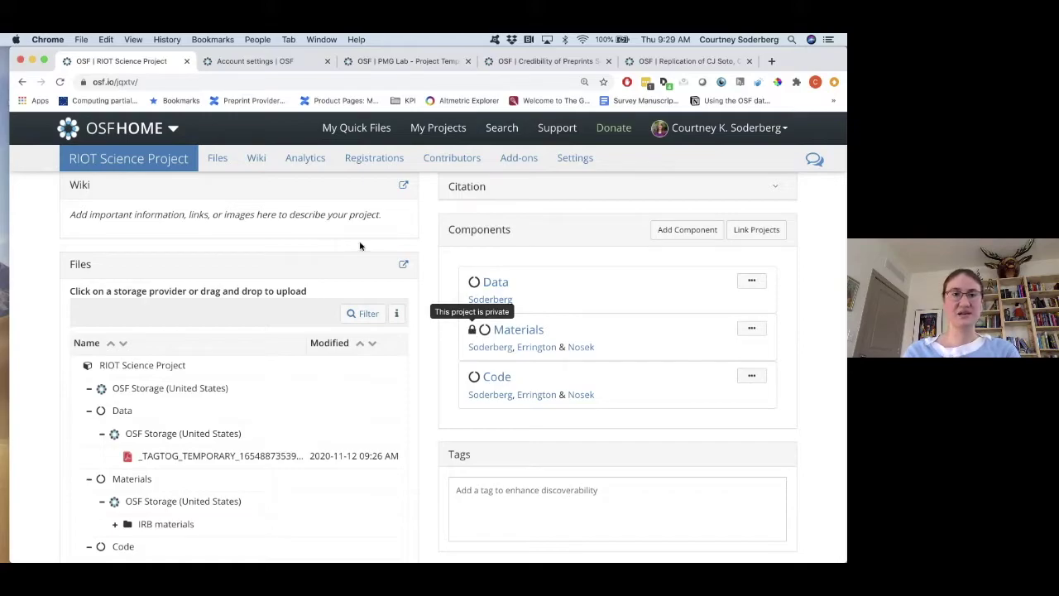
# Copy the project URL and load it in a new incognito window.
pyautogui.click(182, 80)
pyautogui.press('super+c')
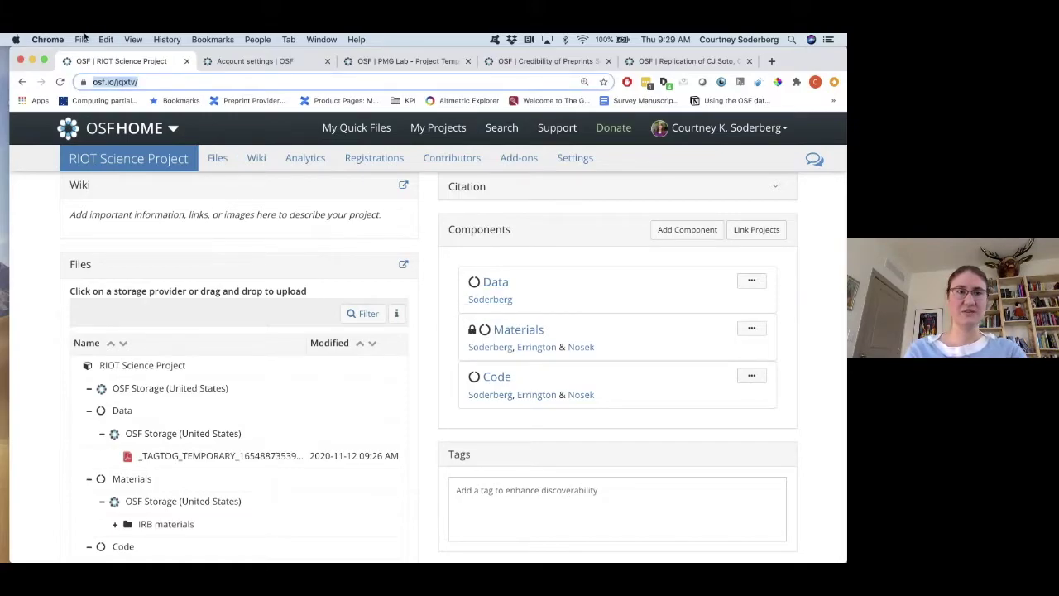
pyautogui.click(83, 39)
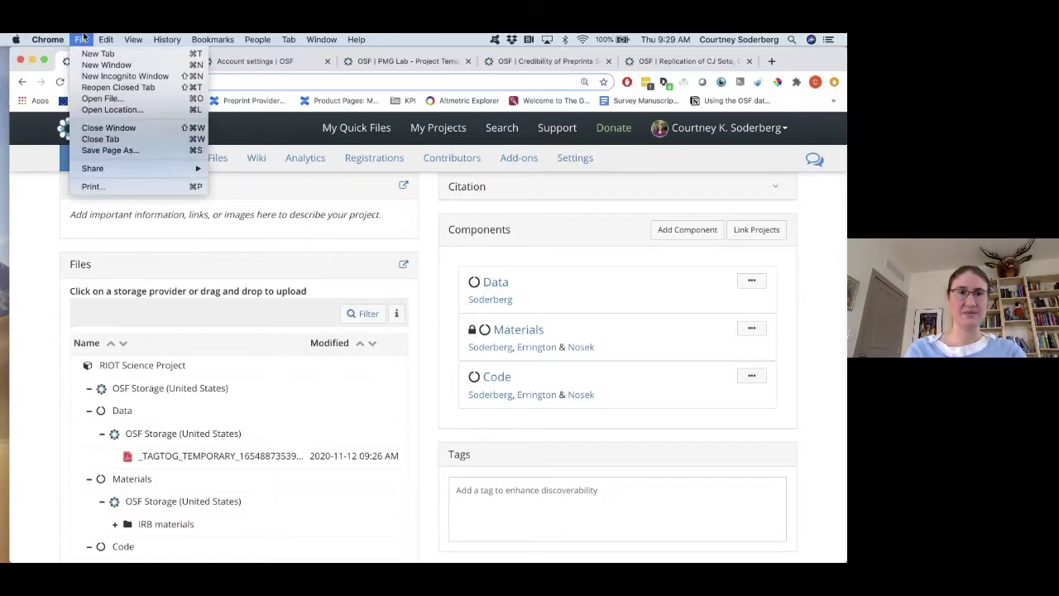
pyautogui.click(109, 77)
pyautogui.press('super+v')
pyautogui.press('Return')
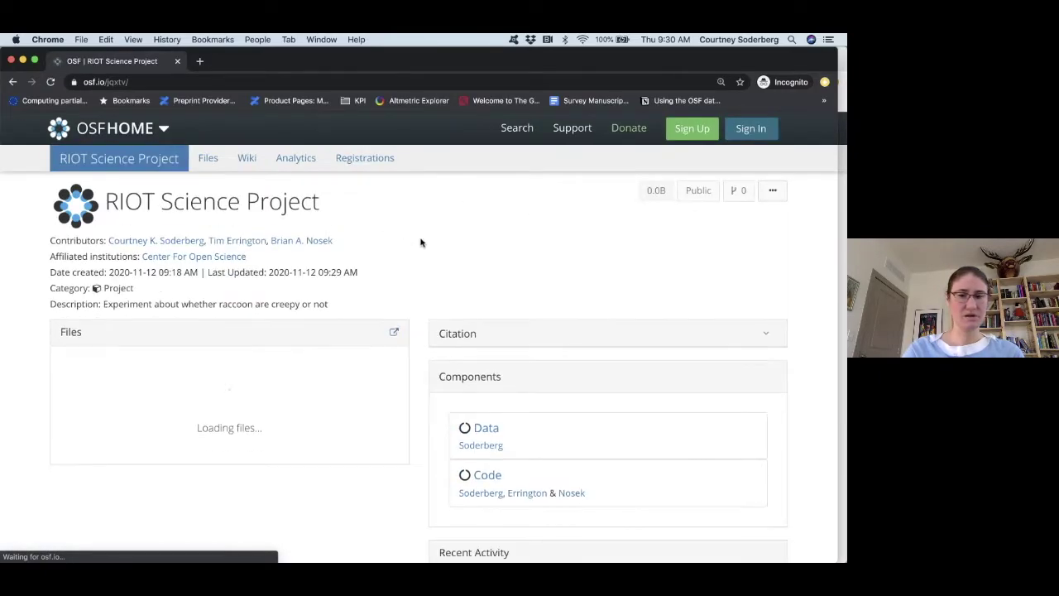
# Dismiss the sign-up banner and browse the public page showing only Data and Code.
pyautogui.scroll(-3, 421, 244)
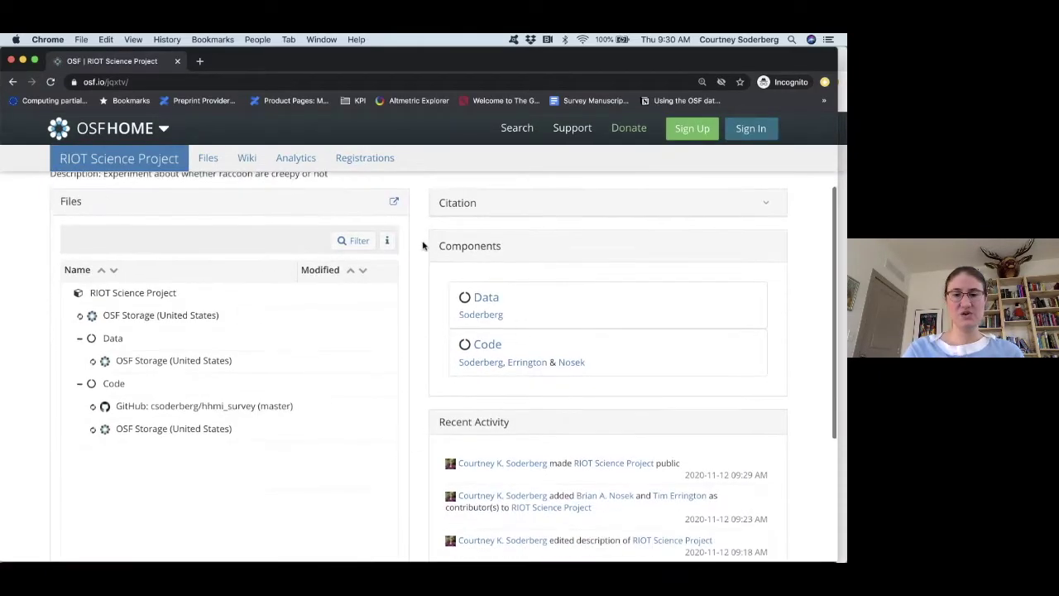
pyautogui.click(779, 451)
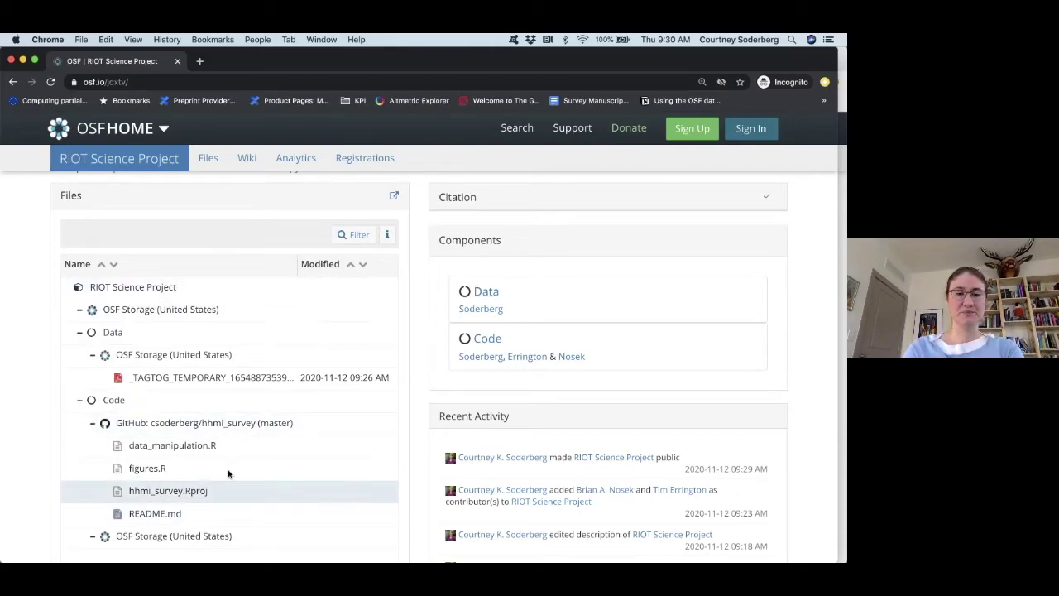
pyautogui.scroll(-1, 232, 463)
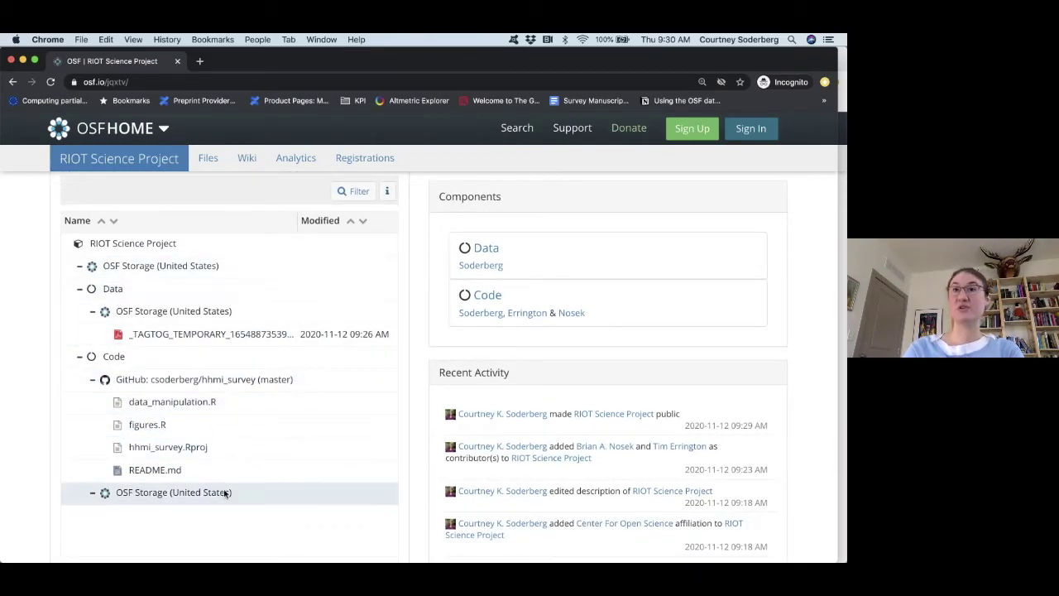
pyautogui.scroll(1, 224, 494)
pyautogui.scroll(4, 224, 492)
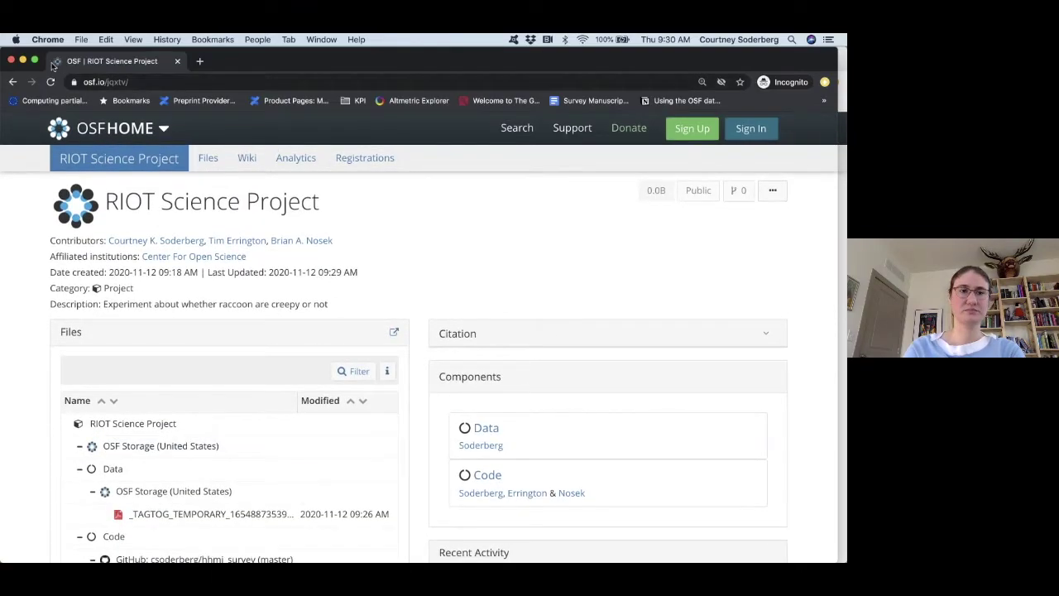
# Close the incognito window and set the project and every component to private.
pyautogui.click(11, 60)
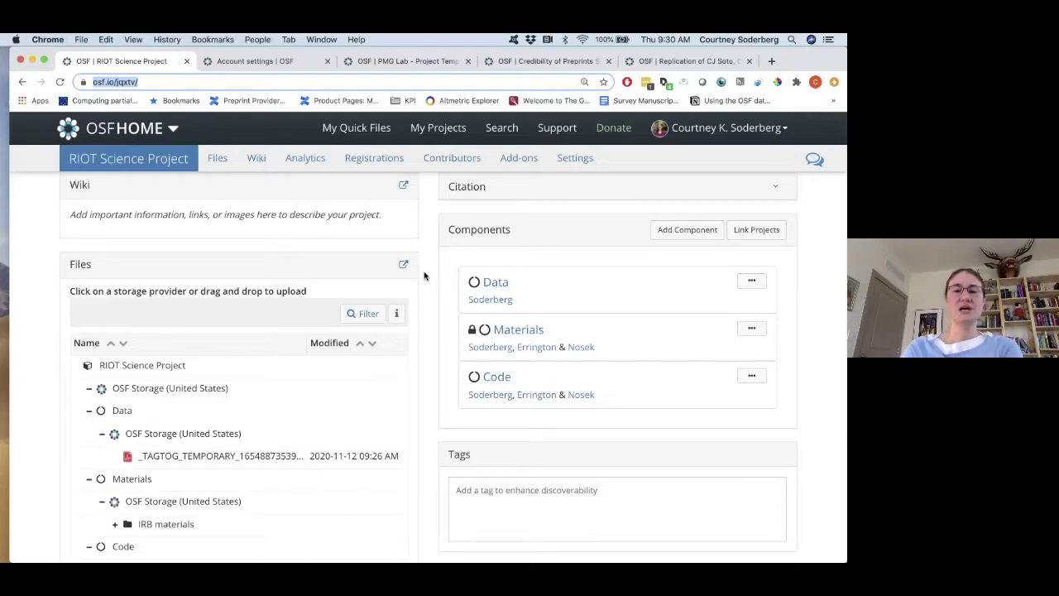
pyautogui.scroll(1, 424, 276)
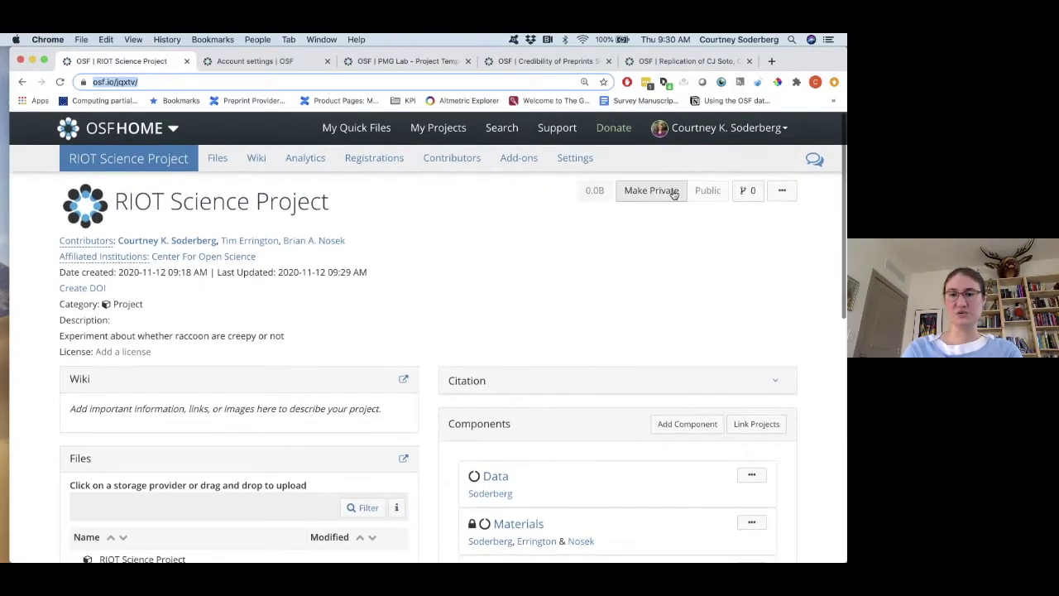
pyautogui.click(672, 195)
pyautogui.click(579, 258)
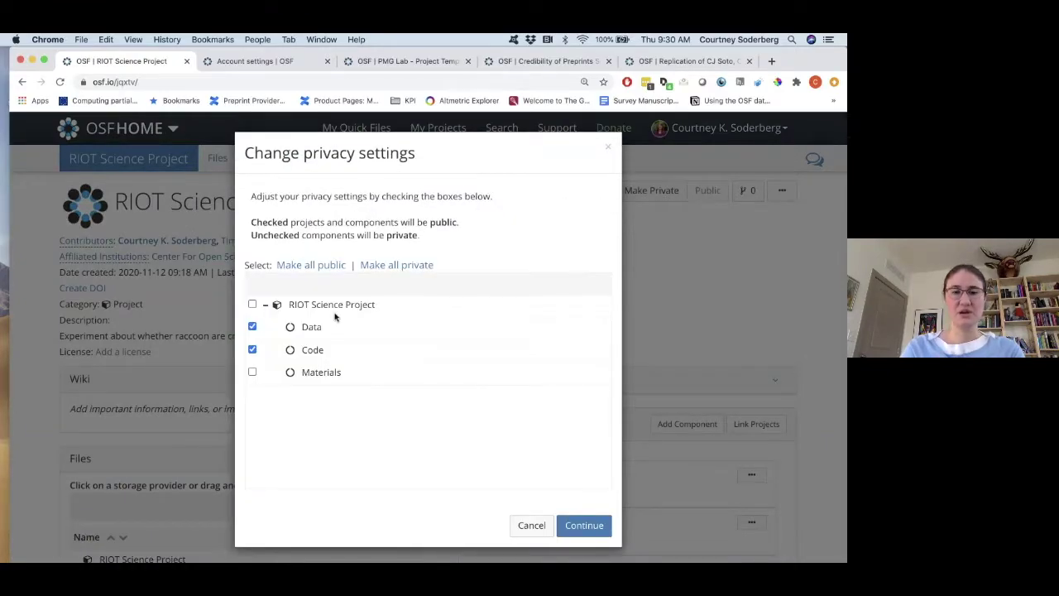
pyautogui.click(374, 264)
pyautogui.click(607, 528)
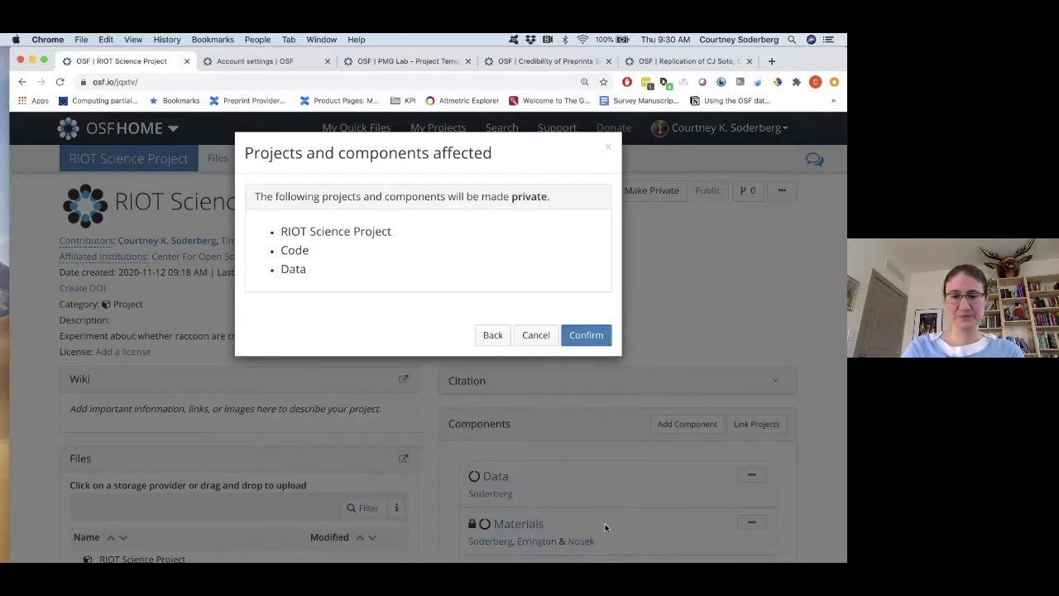
pyautogui.click(602, 337)
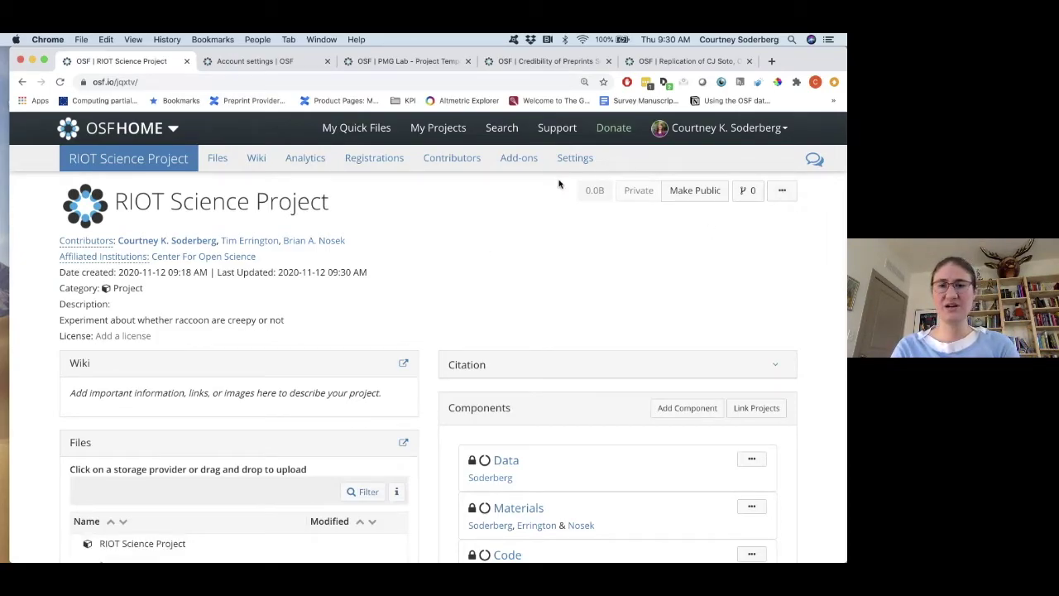
# Create an anonymized view-only link 'for peer-review' covering Code and Materials but not Data.
pyautogui.click(780, 192)
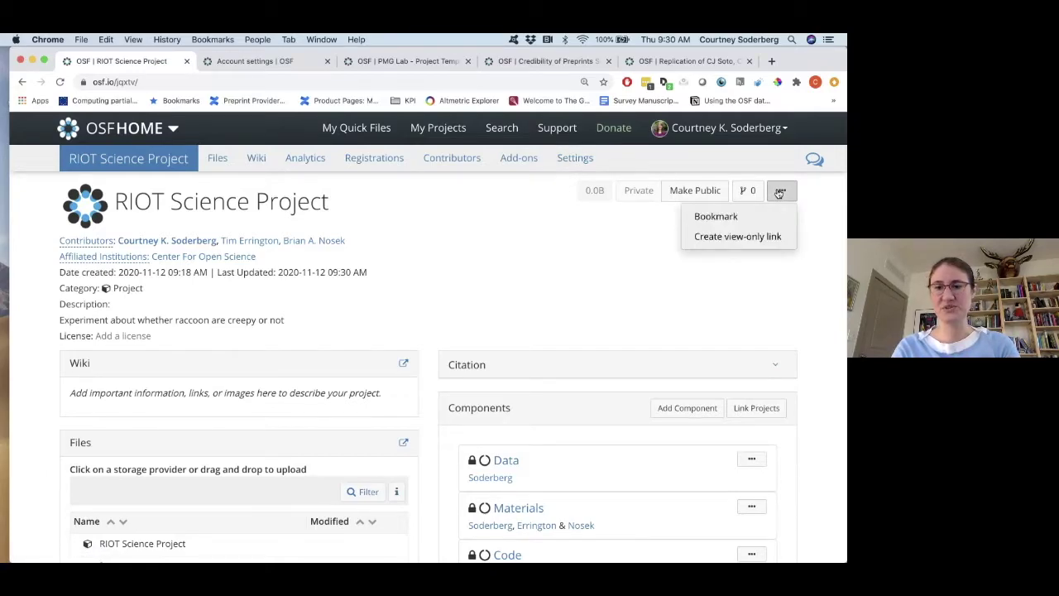
pyautogui.click(739, 241)
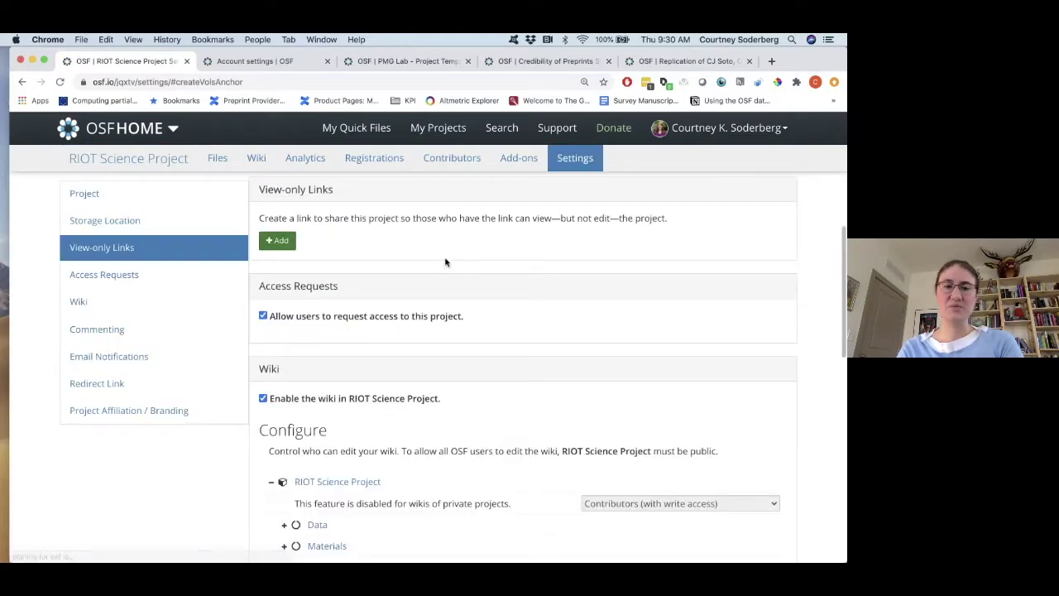
pyautogui.click(282, 241)
pyautogui.click(317, 224)
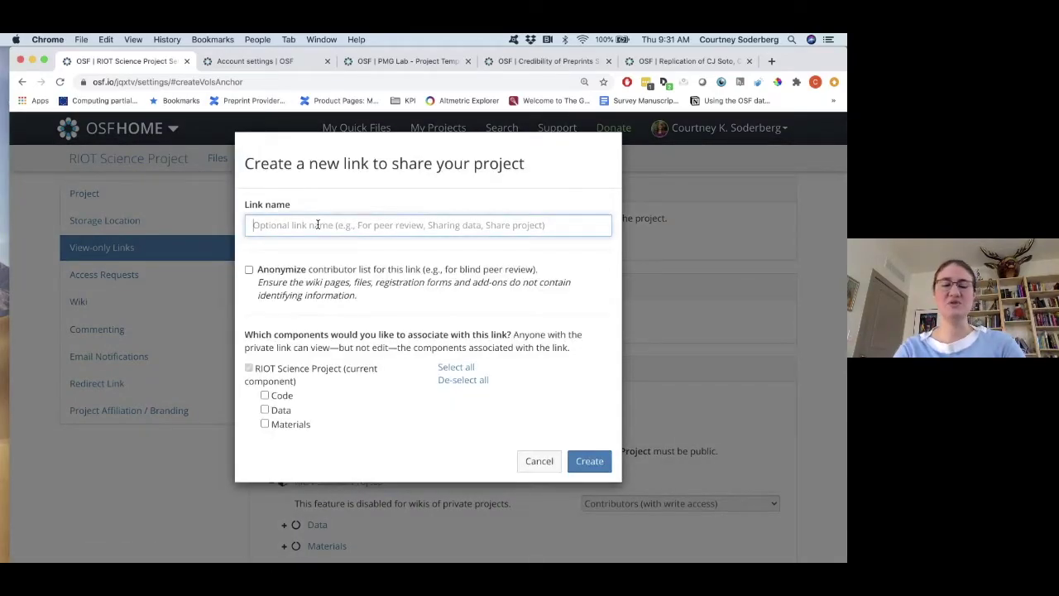
pyautogui.write('for peer-review')
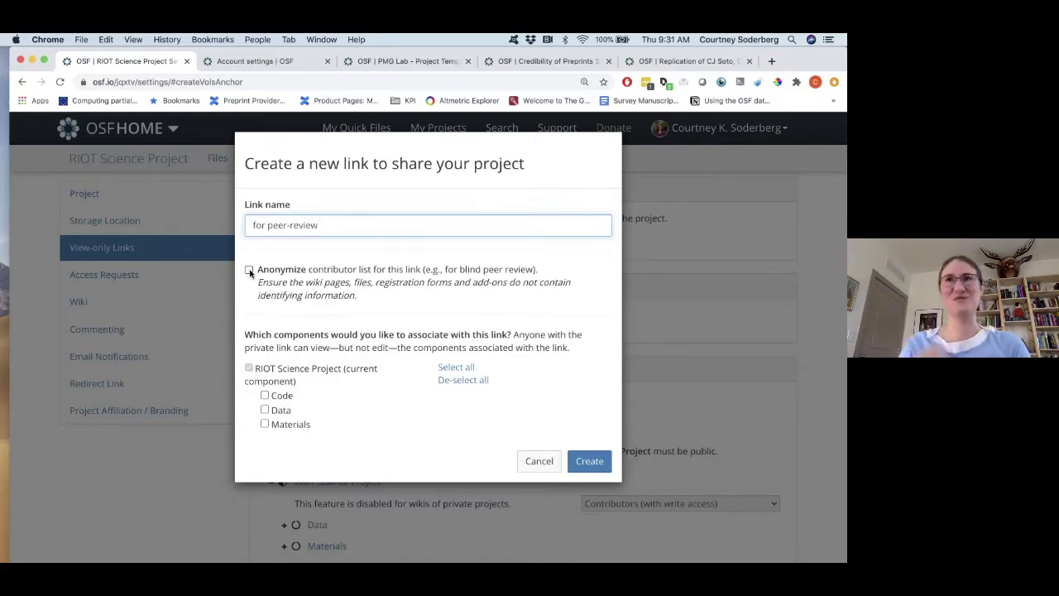
pyautogui.click(250, 271)
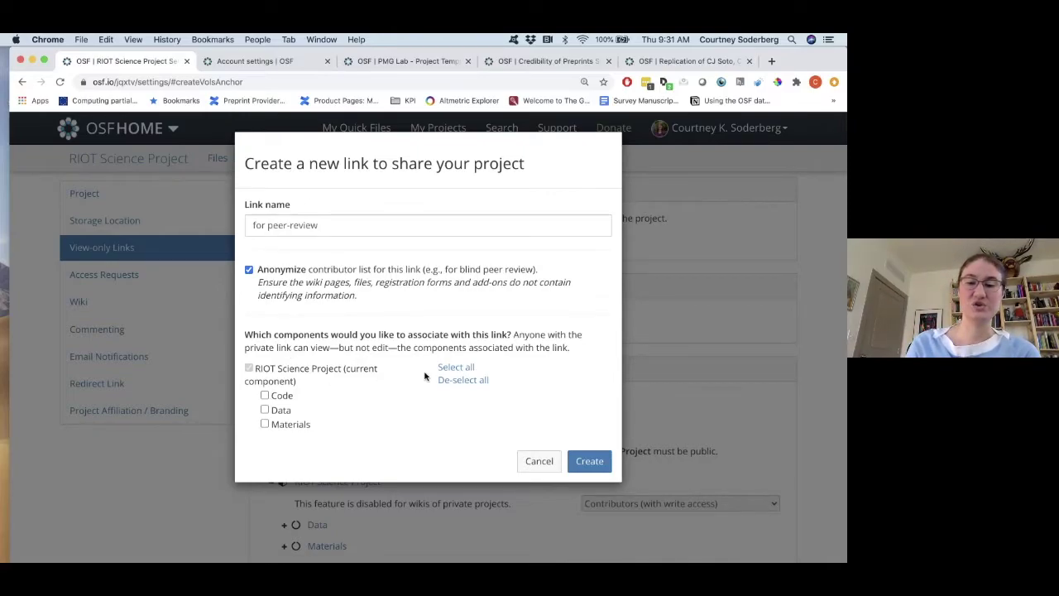
pyautogui.click(451, 369)
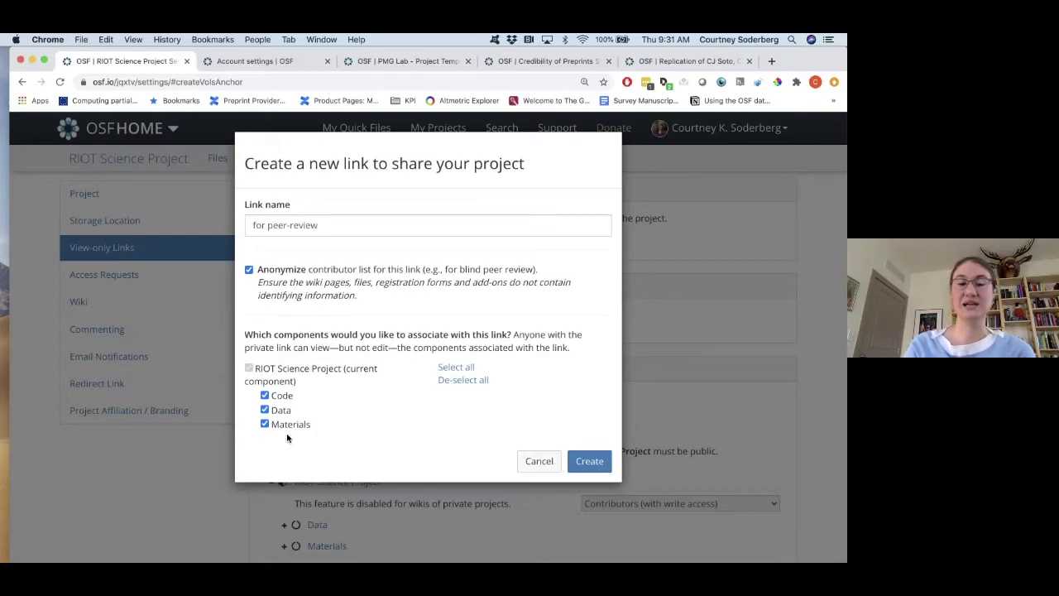
pyautogui.click(265, 411)
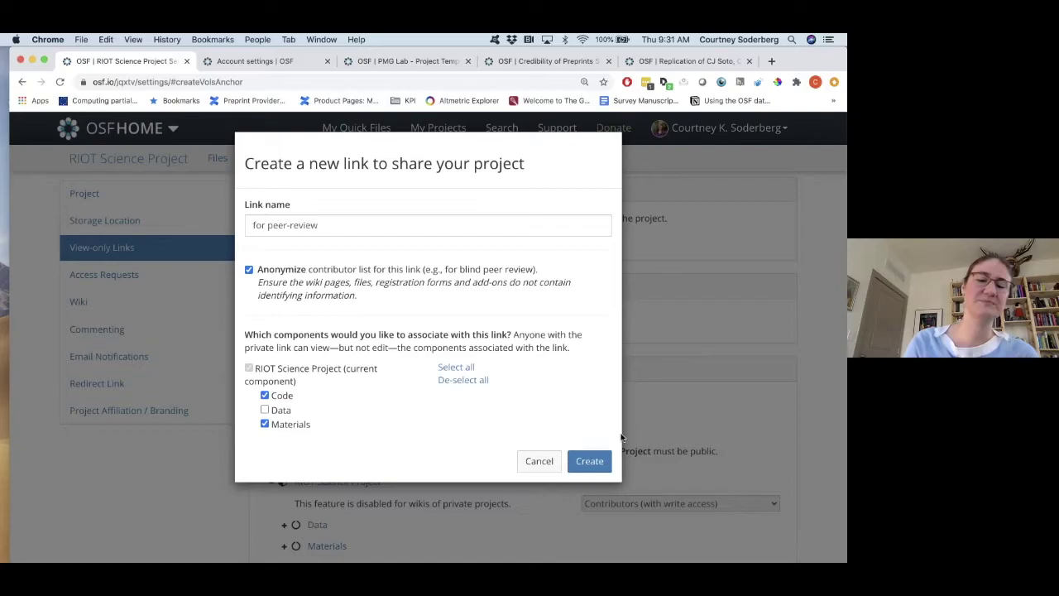
pyautogui.click(593, 461)
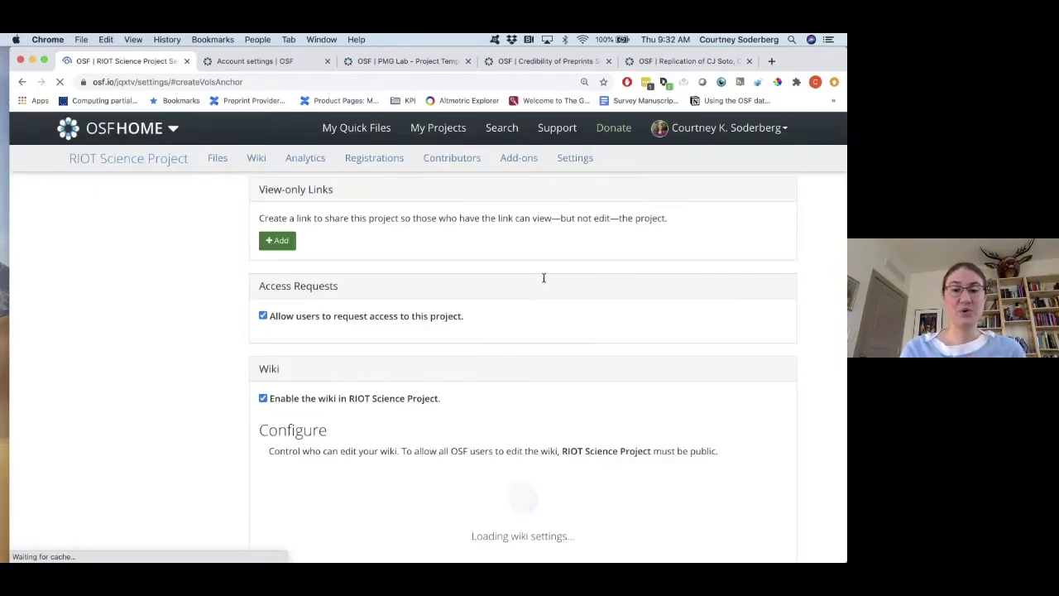
# Load the view-only link URL in a new private browsing window.
pyautogui.click(335, 311)
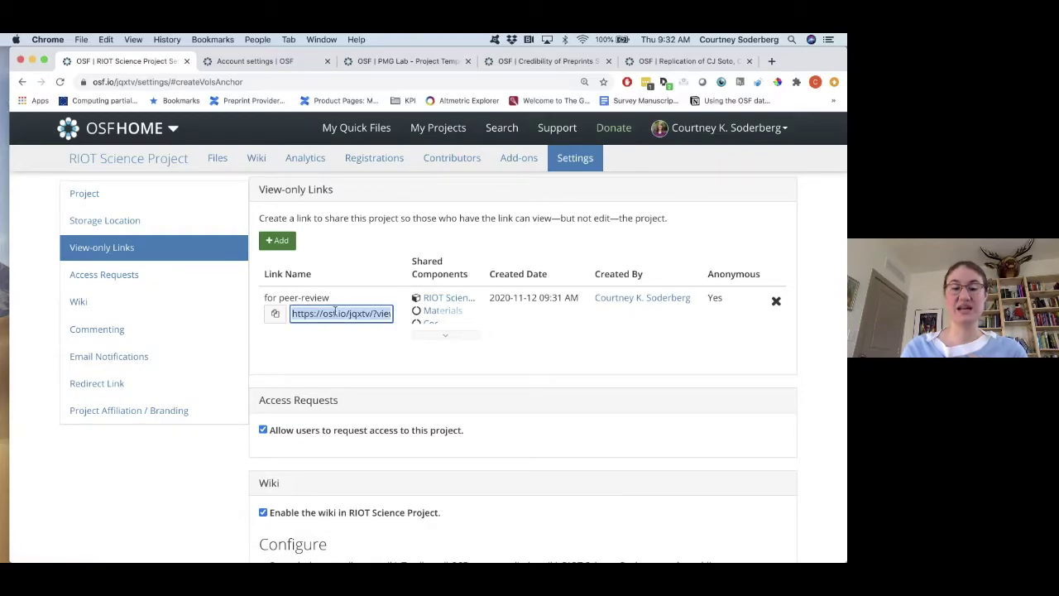
pyautogui.click(89, 39)
pyautogui.click(91, 55)
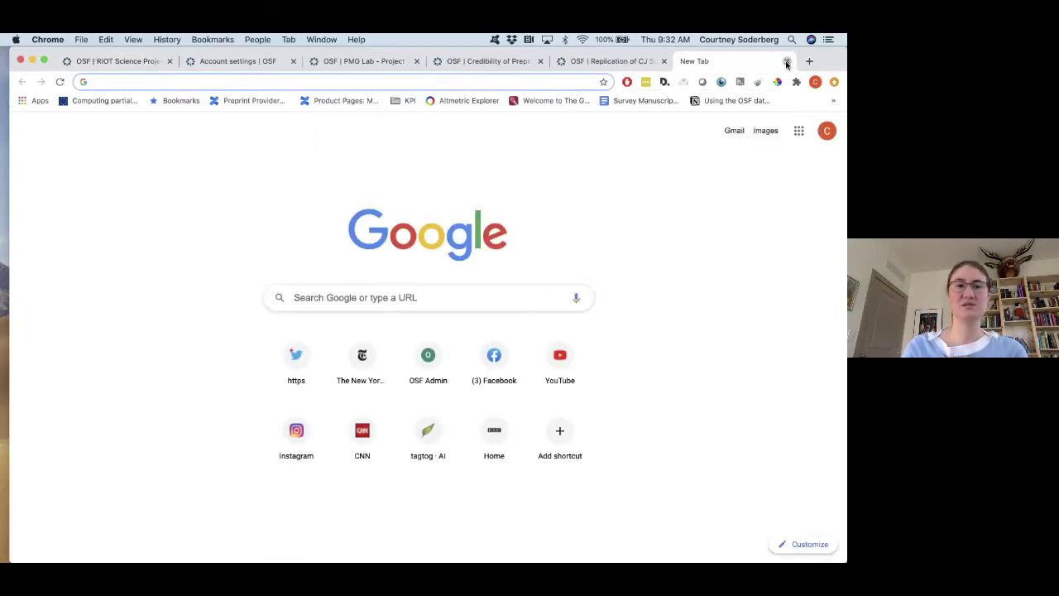
pyautogui.click(787, 61)
pyautogui.click(83, 39)
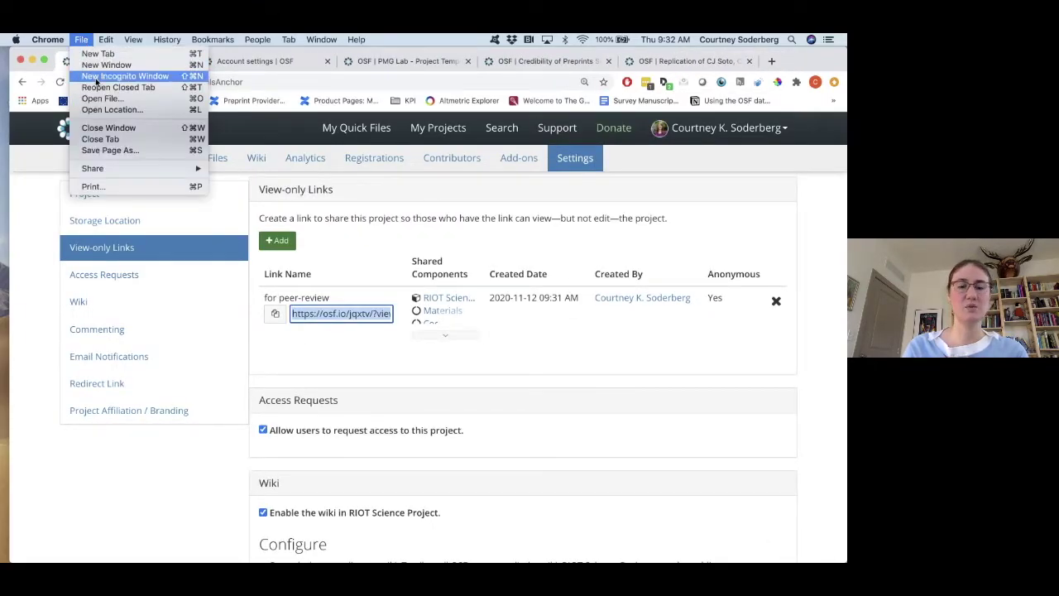
pyautogui.click(124, 76)
pyautogui.press('Return')
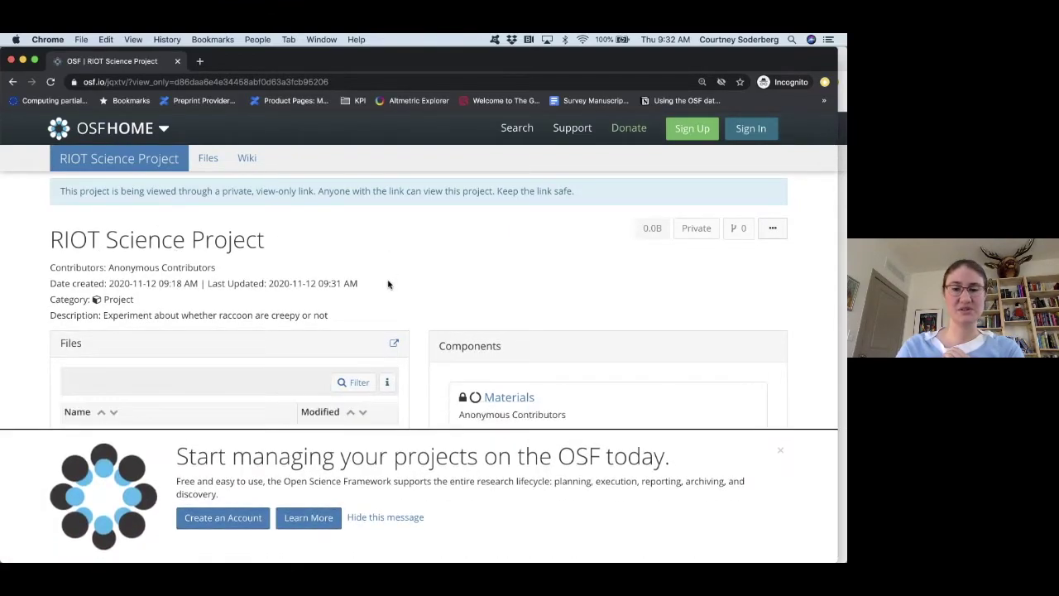
# Scroll the anonymized project, showing Anonymous Contributors and only Materials and Code.
pyautogui.scroll(-3, 388, 284)
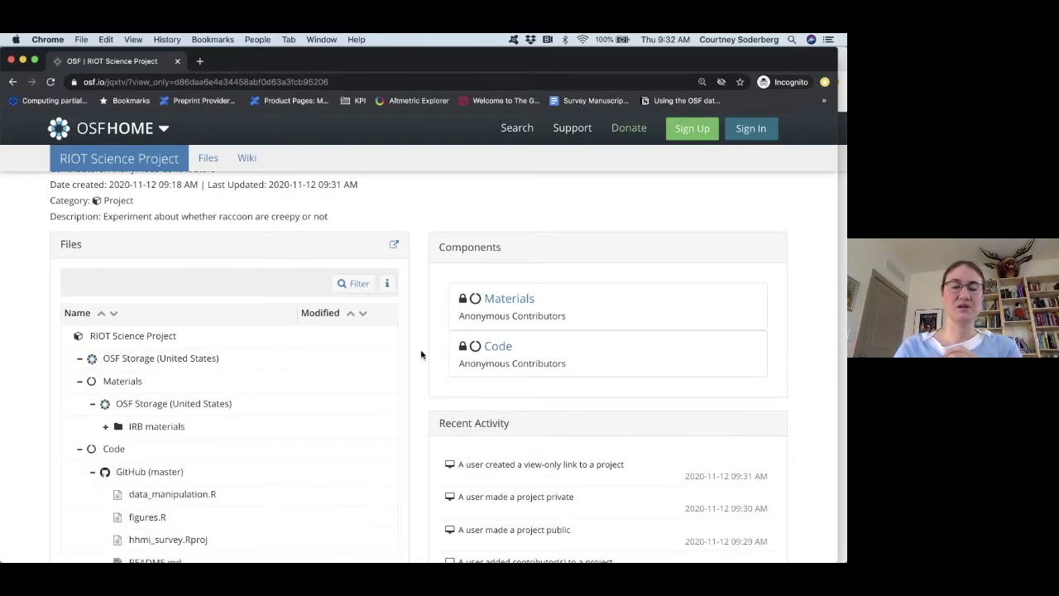
pyautogui.scroll(-3, 420, 354)
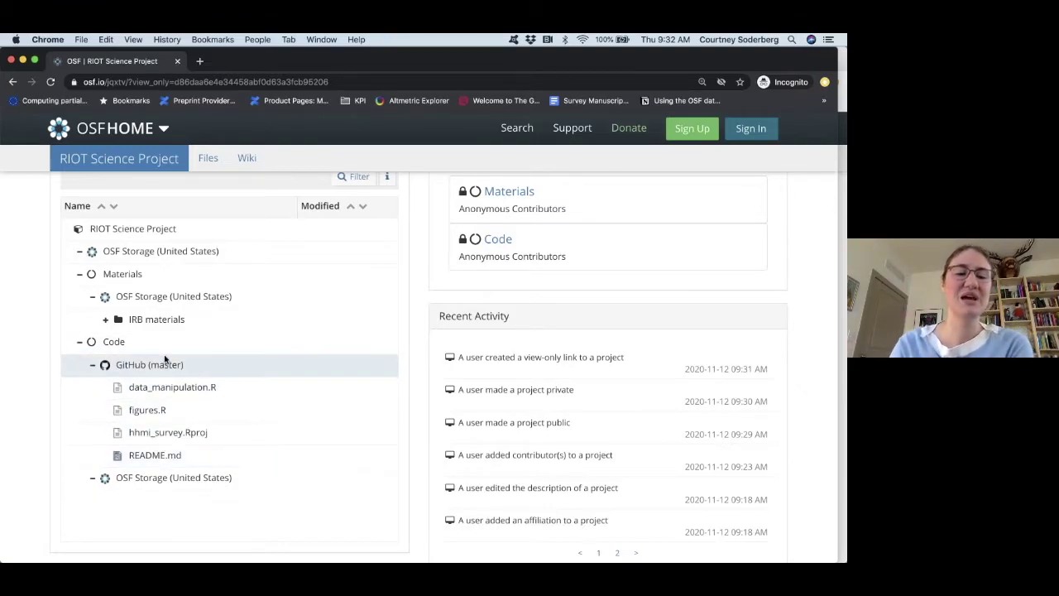
pyautogui.scroll(2, 165, 360)
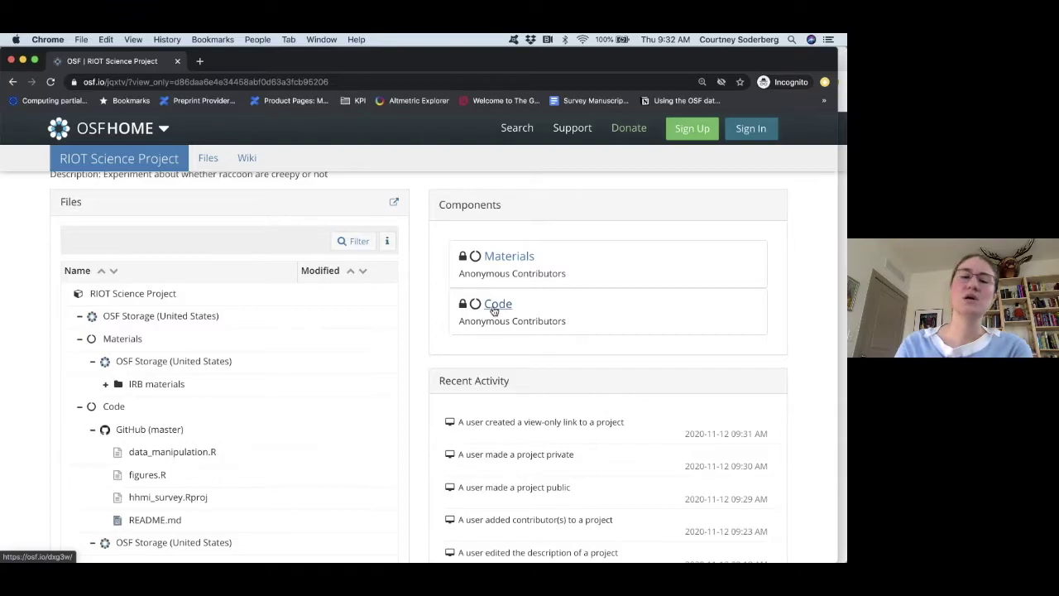
pyautogui.scroll(3, 417, 298)
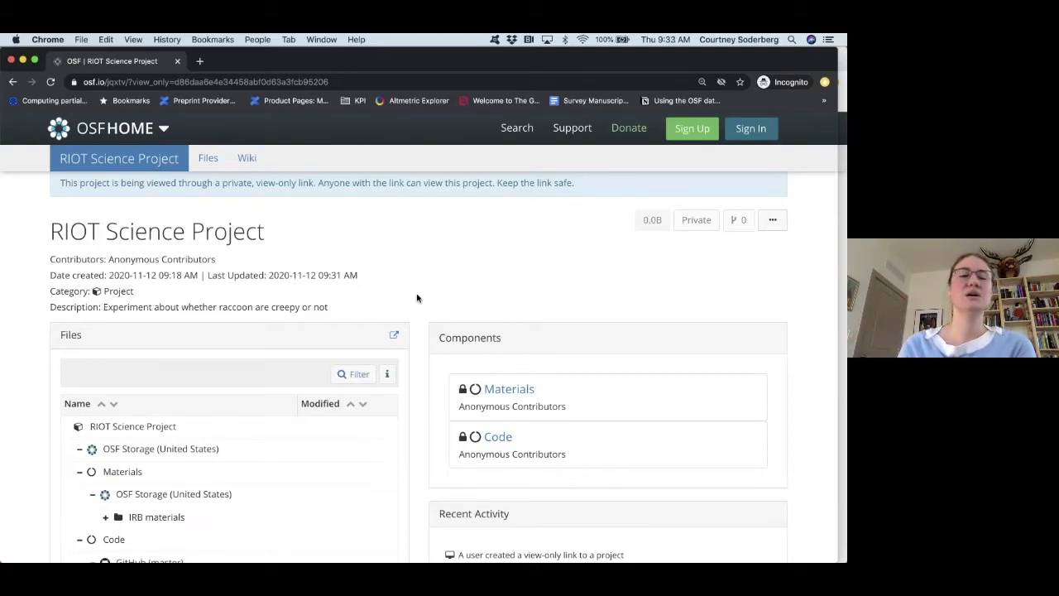
# Close the private window, remove the 'for peer-review' link, and return to the project overview.
pyautogui.click(11, 60)
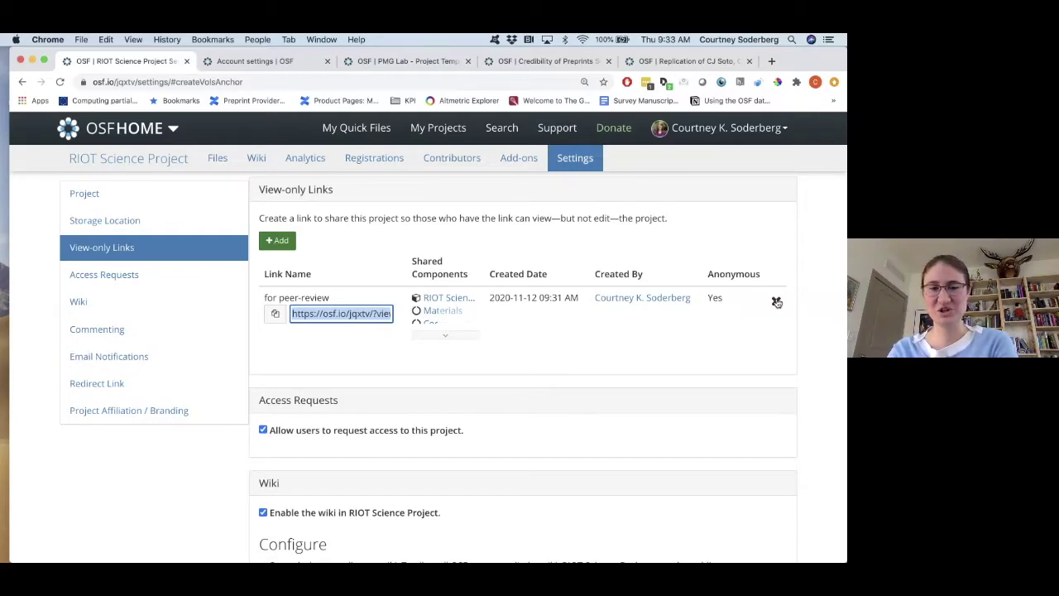
pyautogui.click(777, 302)
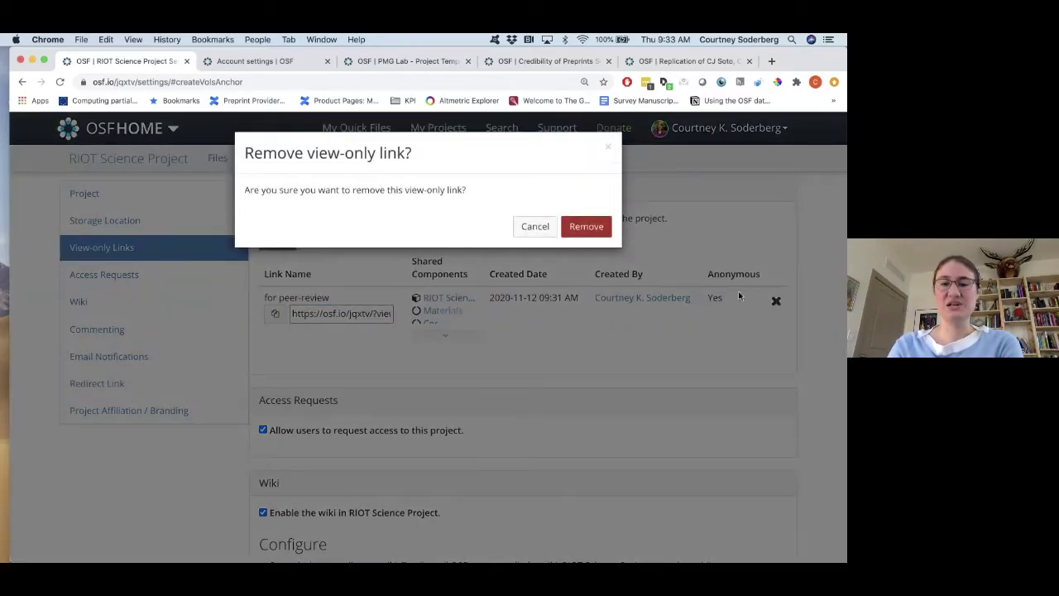
pyautogui.click(580, 231)
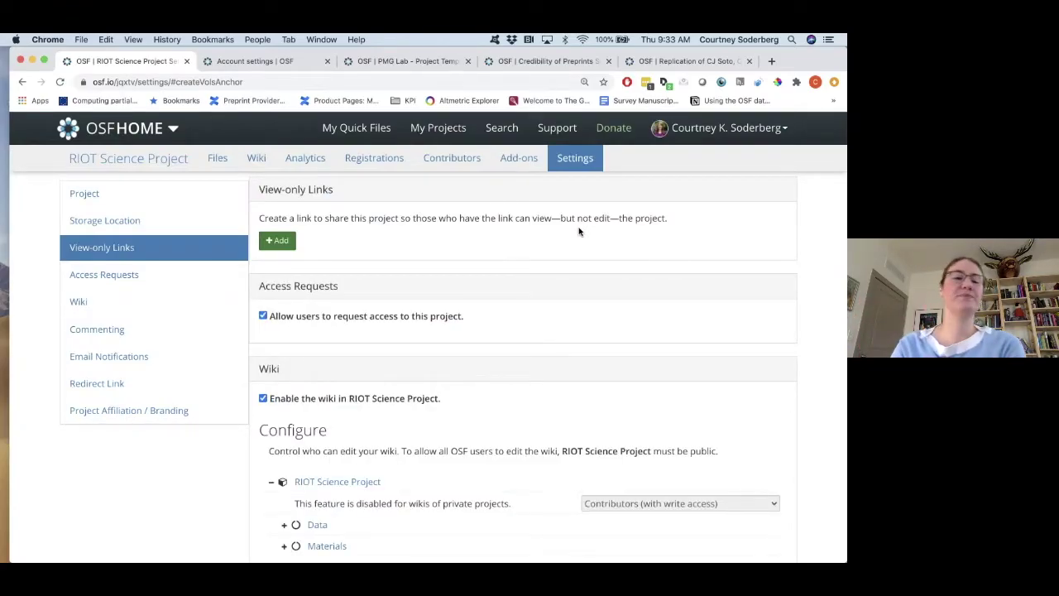
pyautogui.click(96, 164)
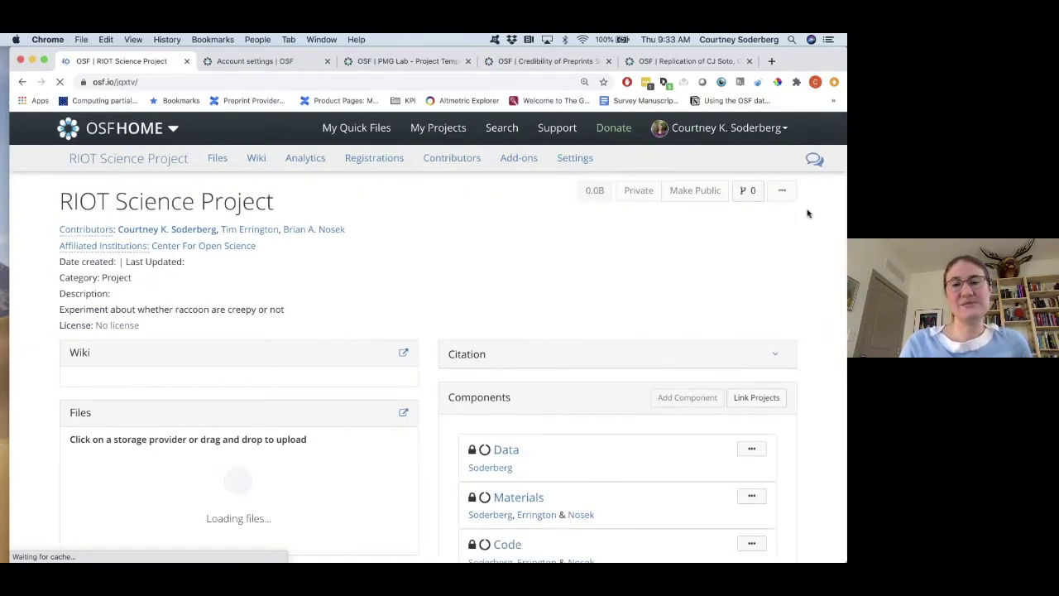
# Make the project public along with its Code, Data and Materials components.
pyautogui.click(708, 191)
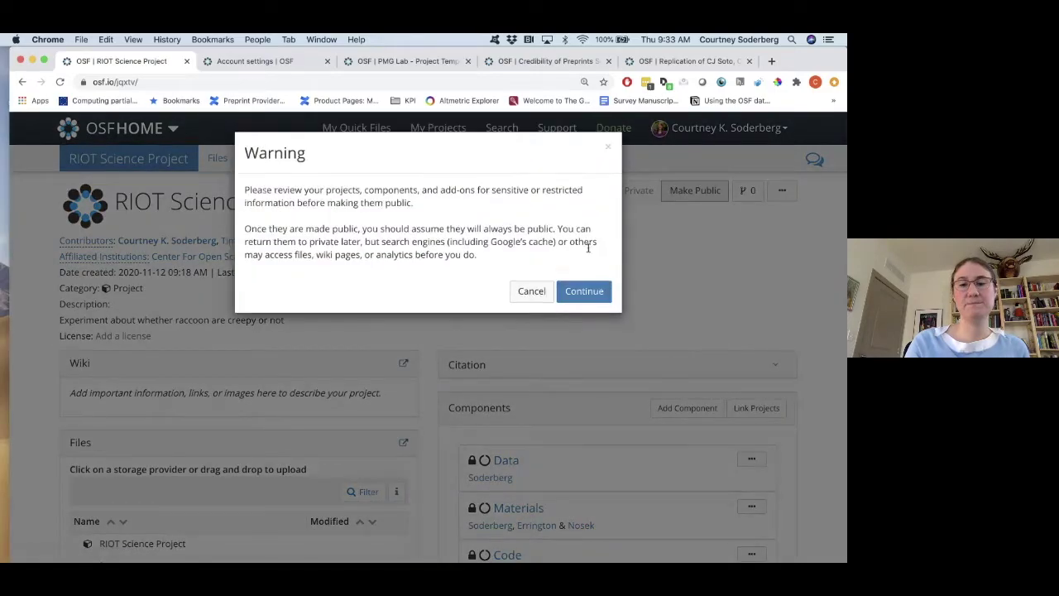
pyautogui.click(586, 246)
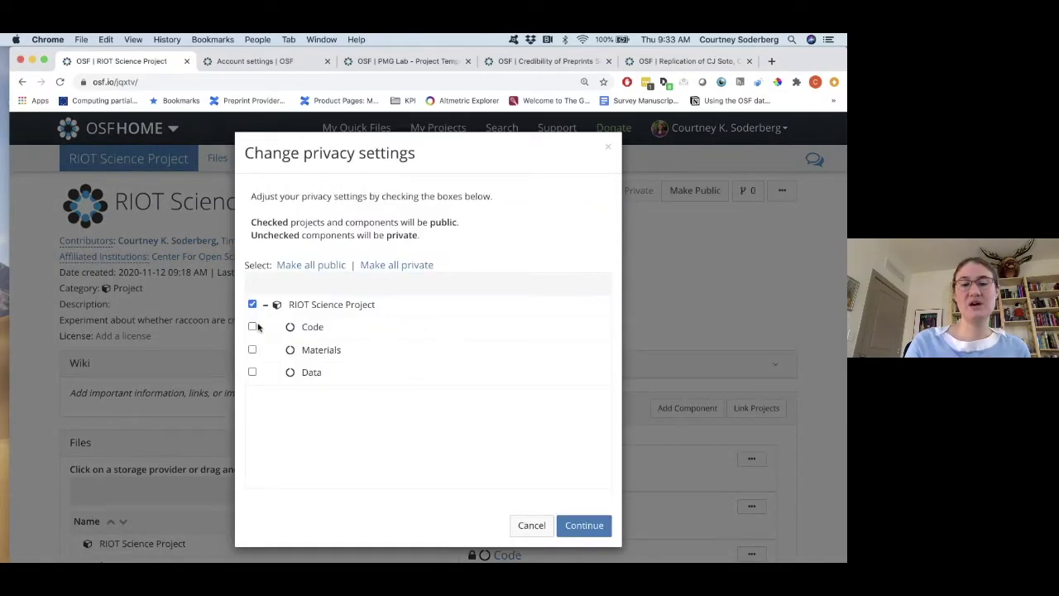
pyautogui.click(253, 327)
pyautogui.click(252, 372)
pyautogui.click(253, 350)
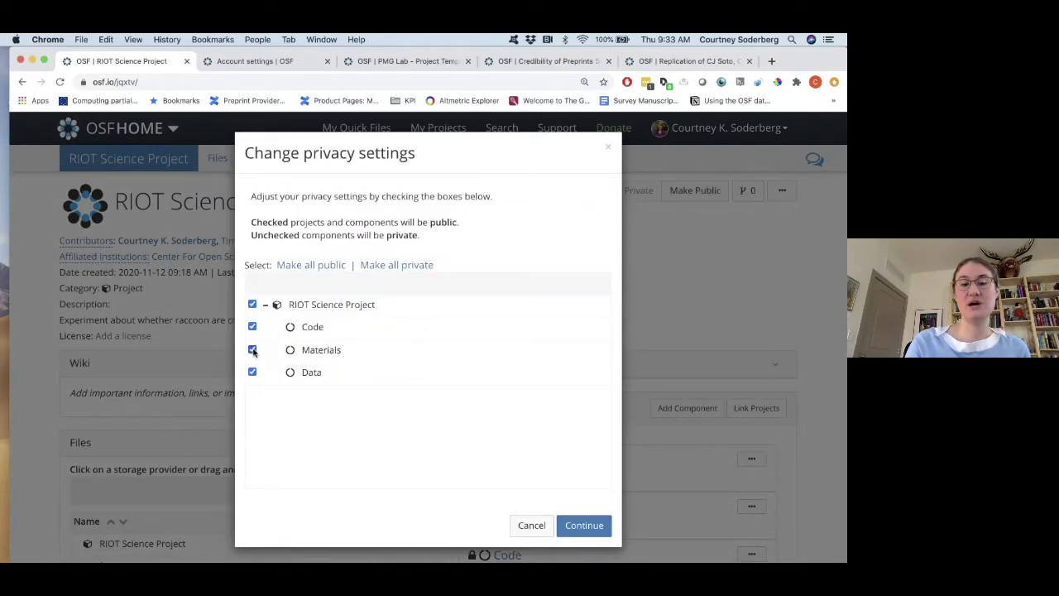
pyautogui.click(589, 526)
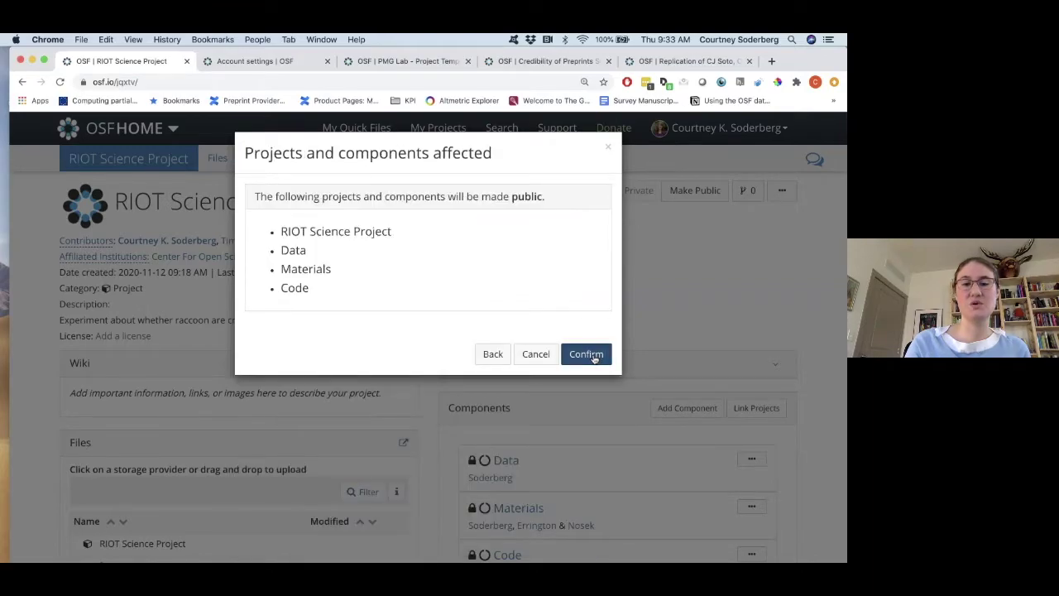
pyautogui.click(589, 354)
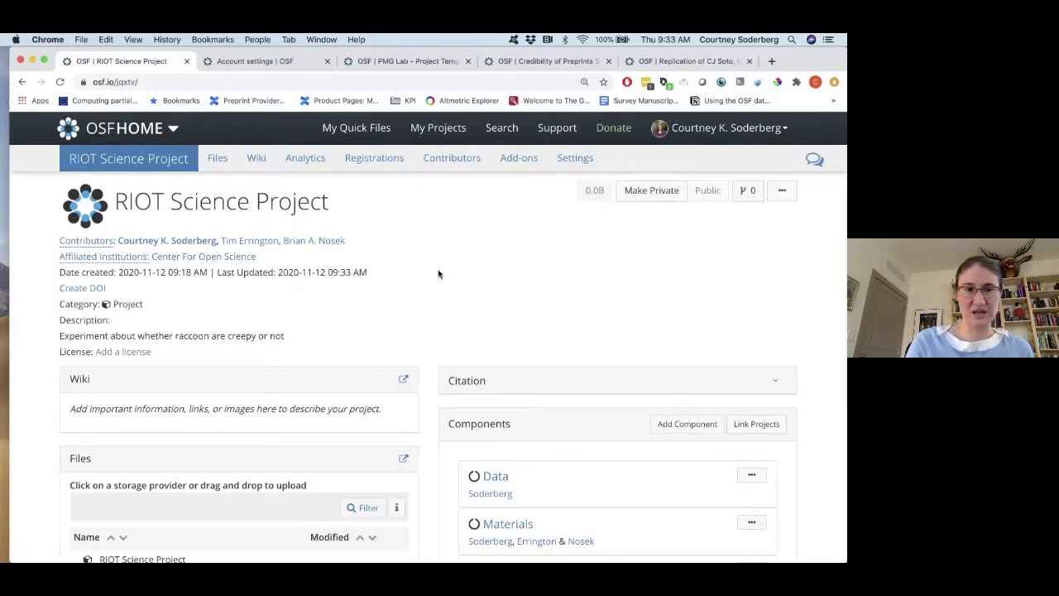
# Scroll the overview and open the Data component.
pyautogui.scroll(-1, 438, 269)
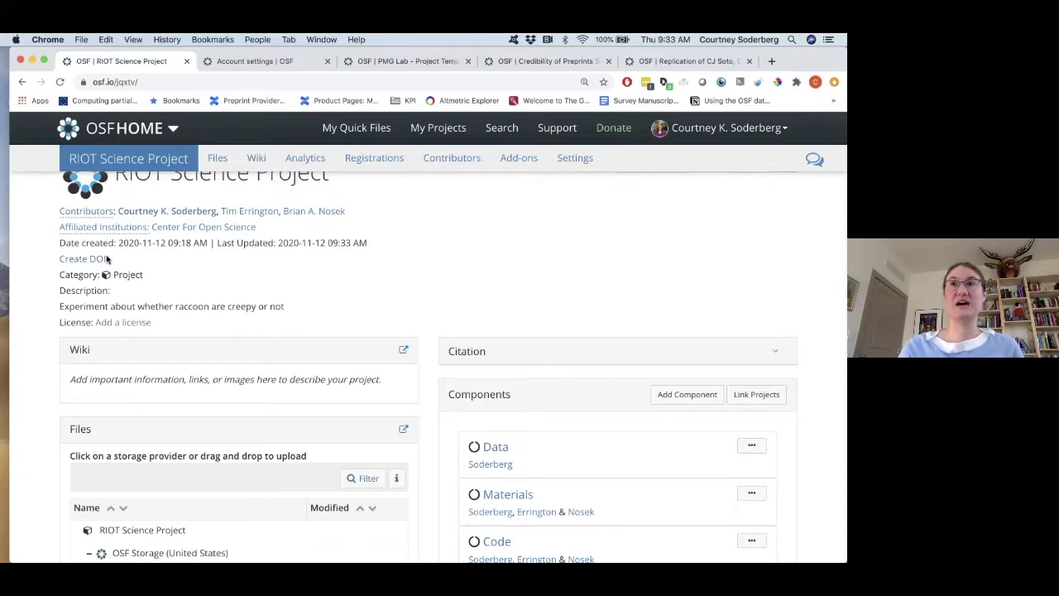
pyautogui.scroll(-5, 451, 275)
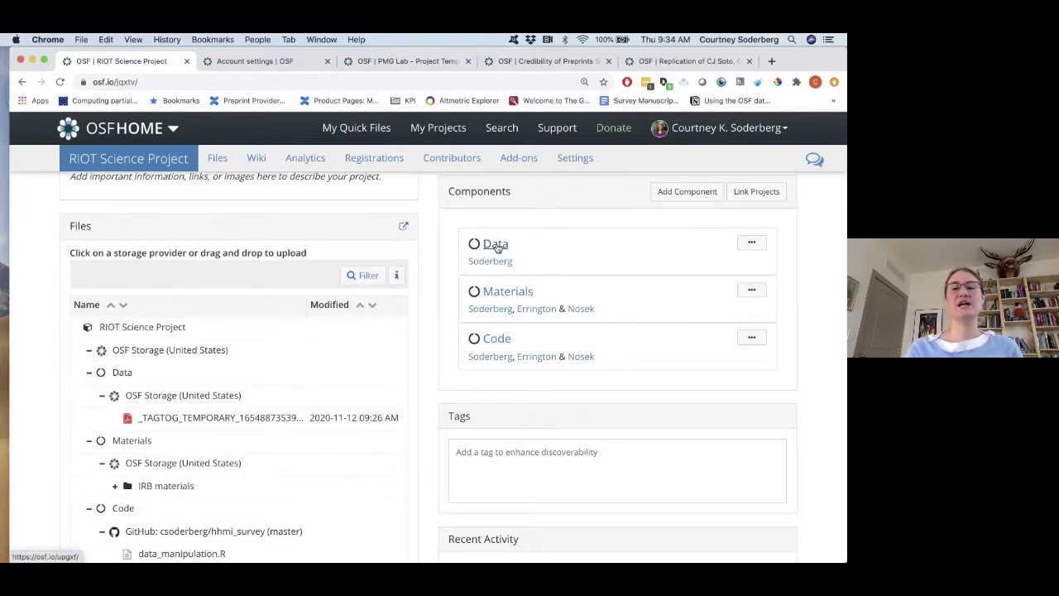
pyautogui.click(497, 247)
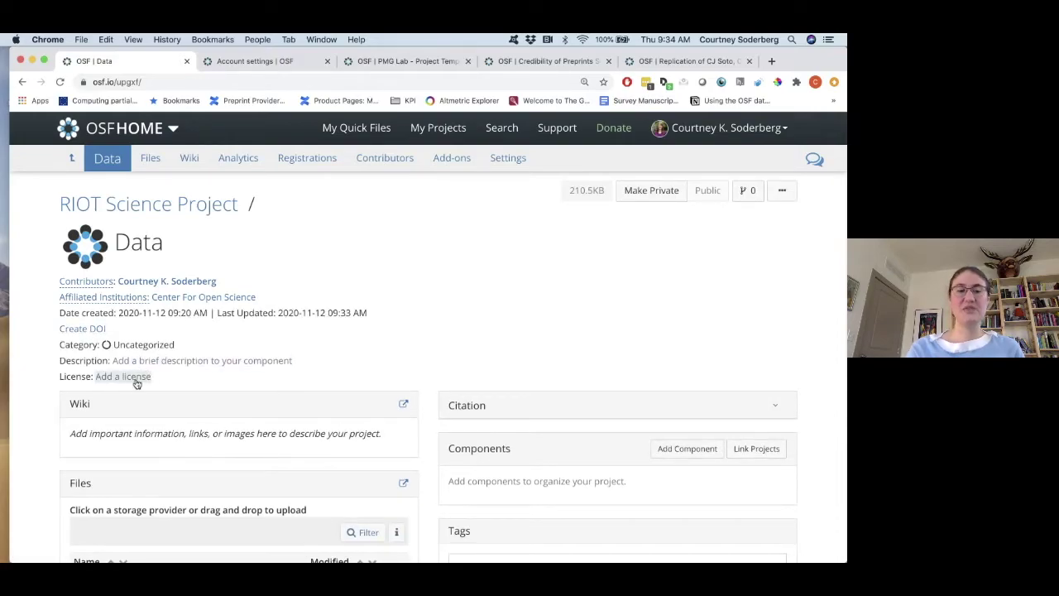
# Close the Data component's license chooser without picking a license and return to the parent project.
pyautogui.click(136, 383)
pyautogui.click(268, 405)
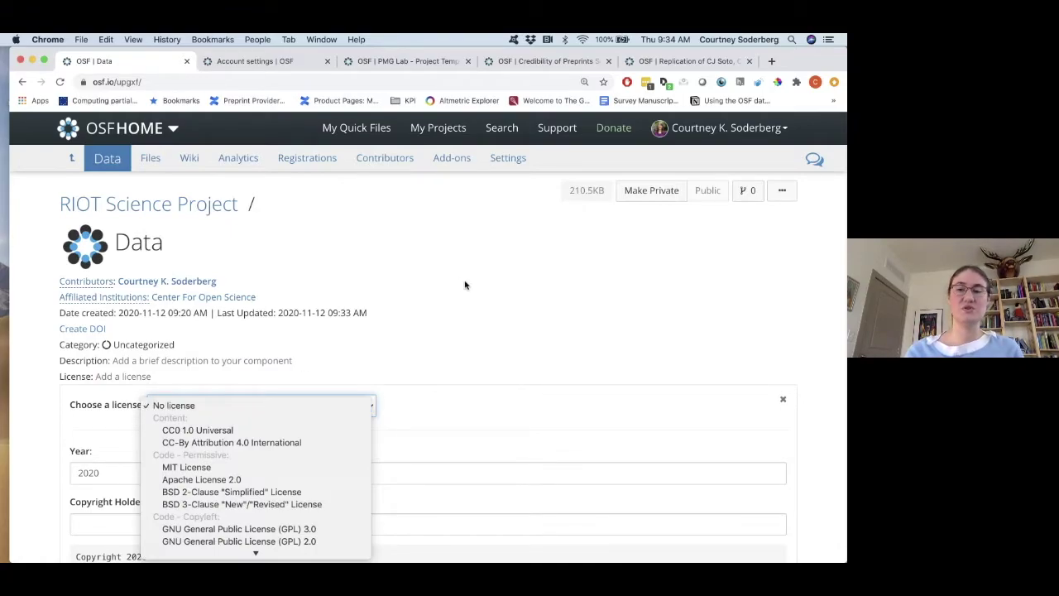
pyautogui.click(209, 207)
pyautogui.click(204, 208)
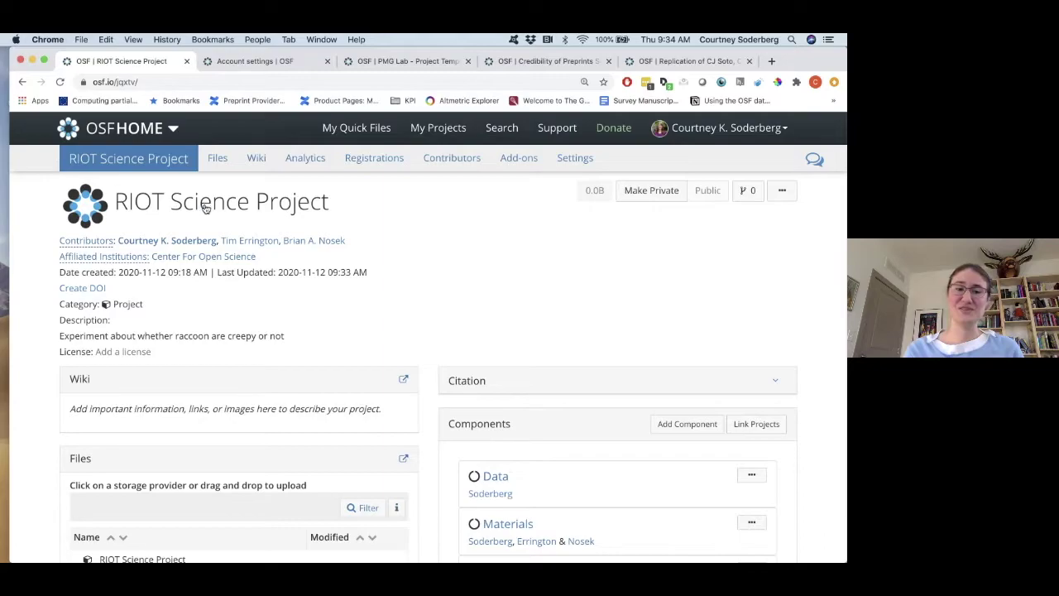
pyautogui.scroll(-3, 515, 263)
pyautogui.click(536, 65)
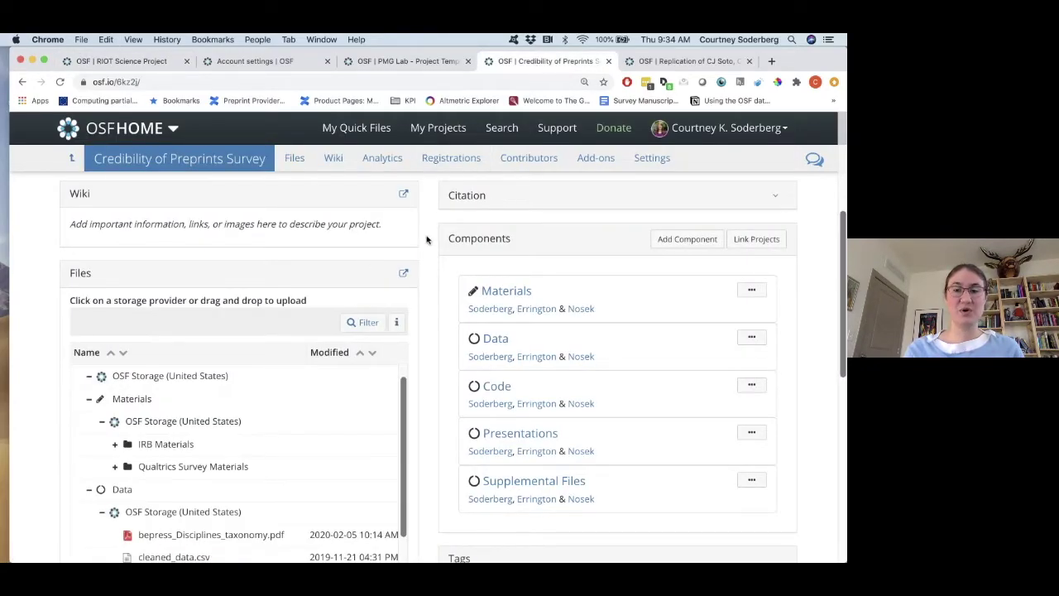
pyautogui.scroll(5, 425, 240)
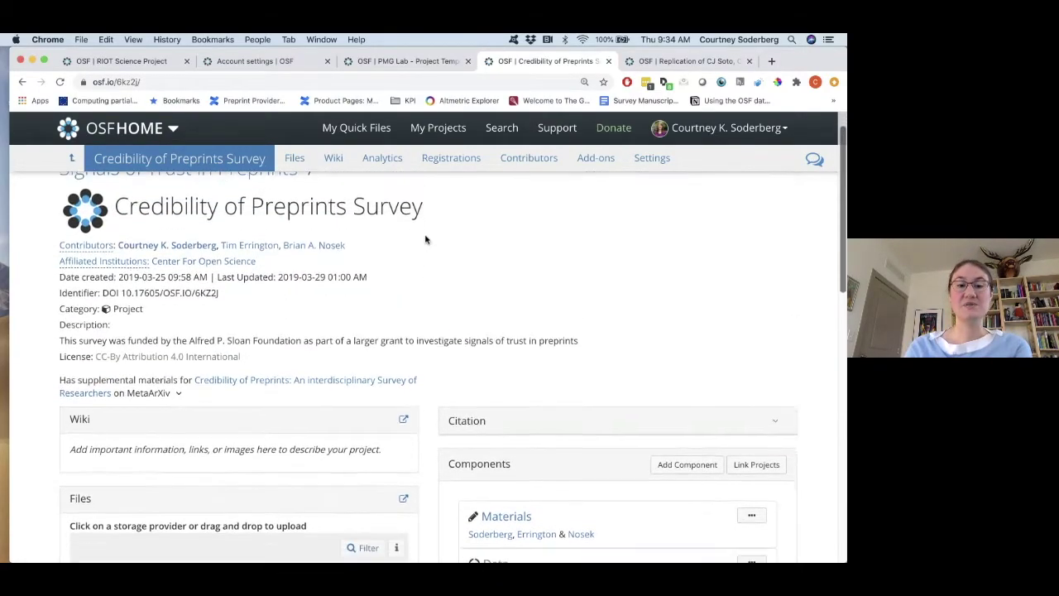
pyautogui.scroll(-5, 432, 242)
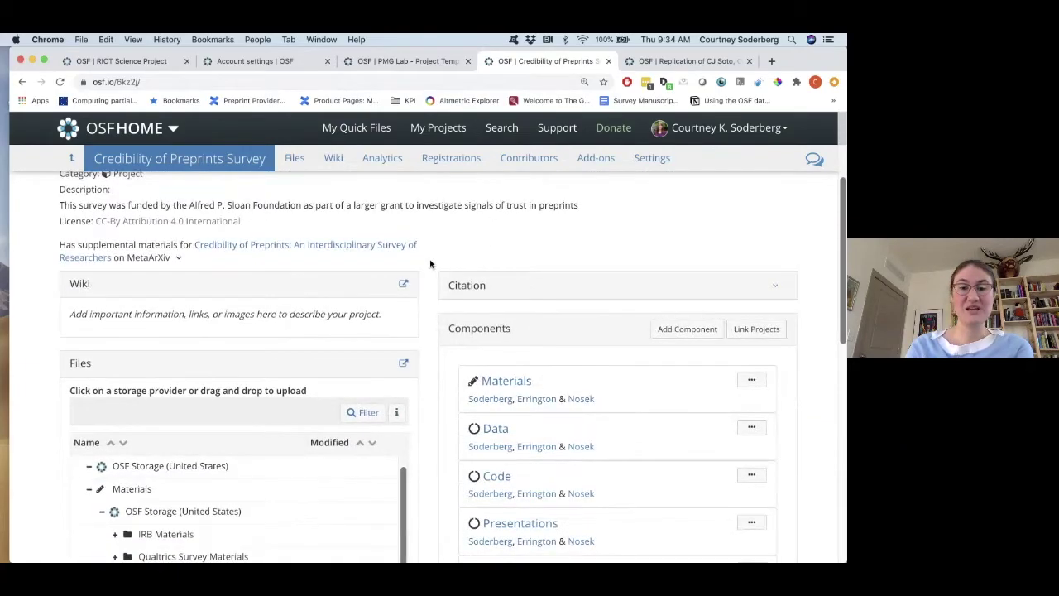
pyautogui.scroll(-2, 432, 252)
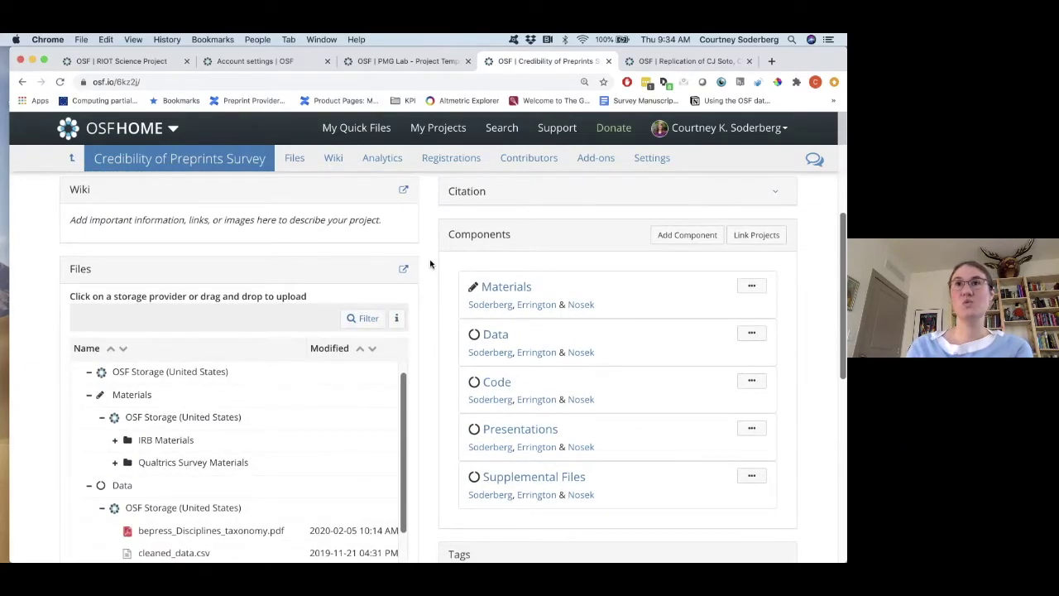
pyautogui.scroll(-2, 430, 264)
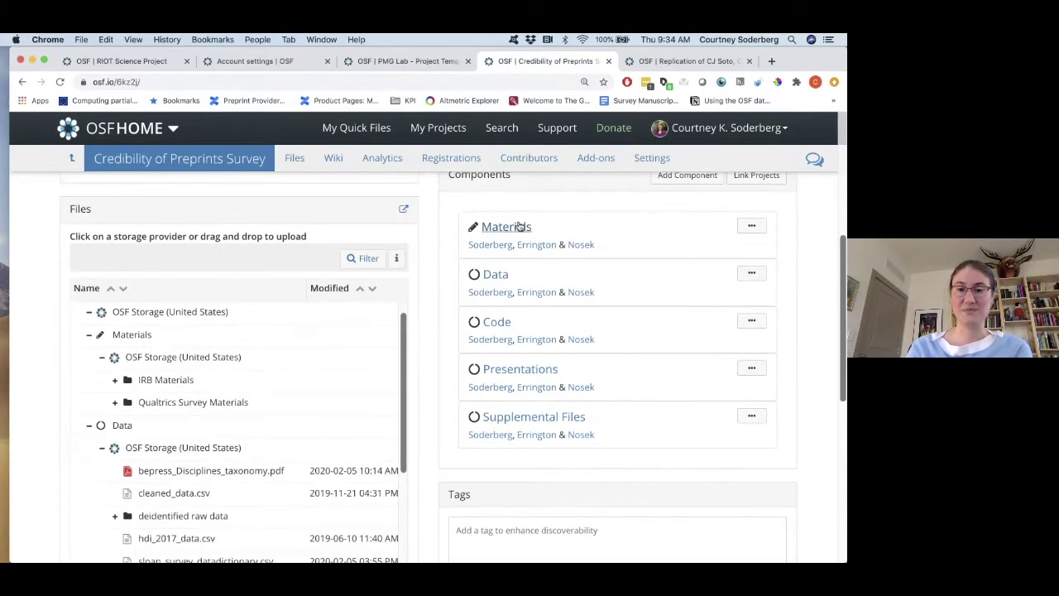
pyautogui.scroll(-1, 497, 324)
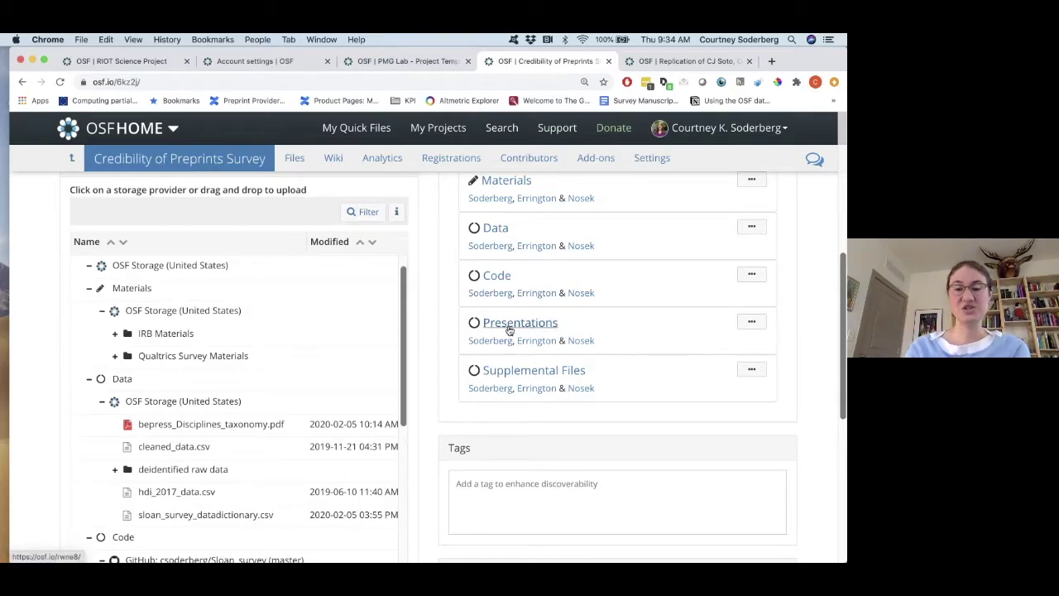
pyautogui.scroll(-1, 509, 329)
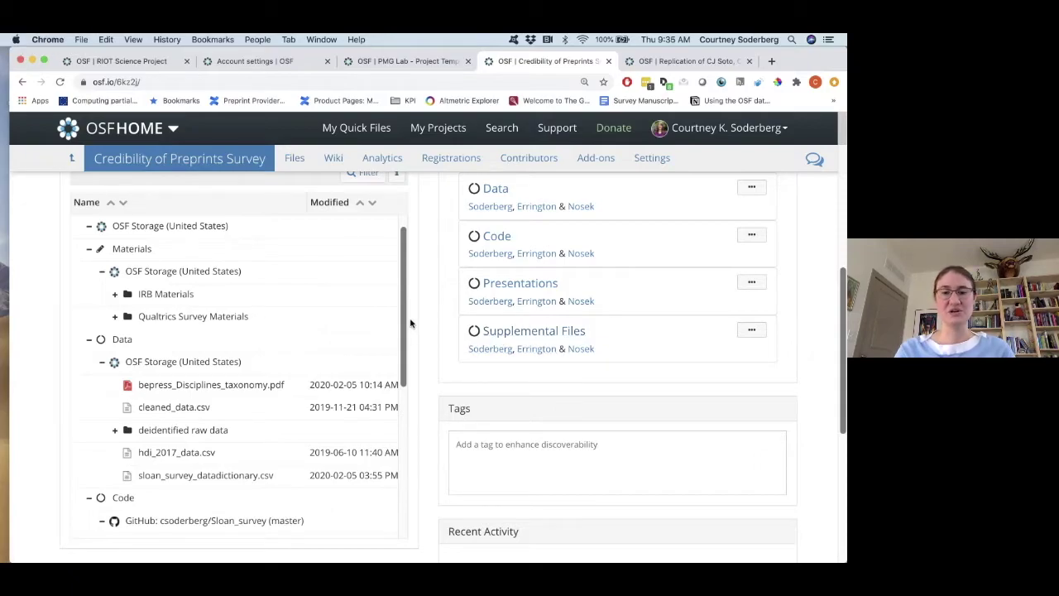
pyautogui.scroll(-7, 399, 419)
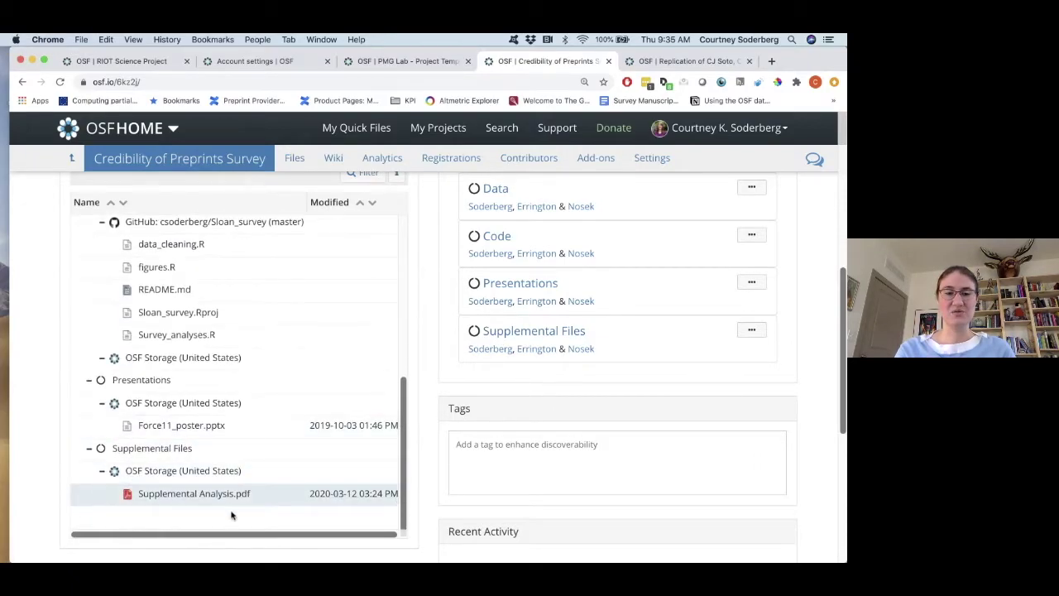
pyautogui.scroll(5, 430, 324)
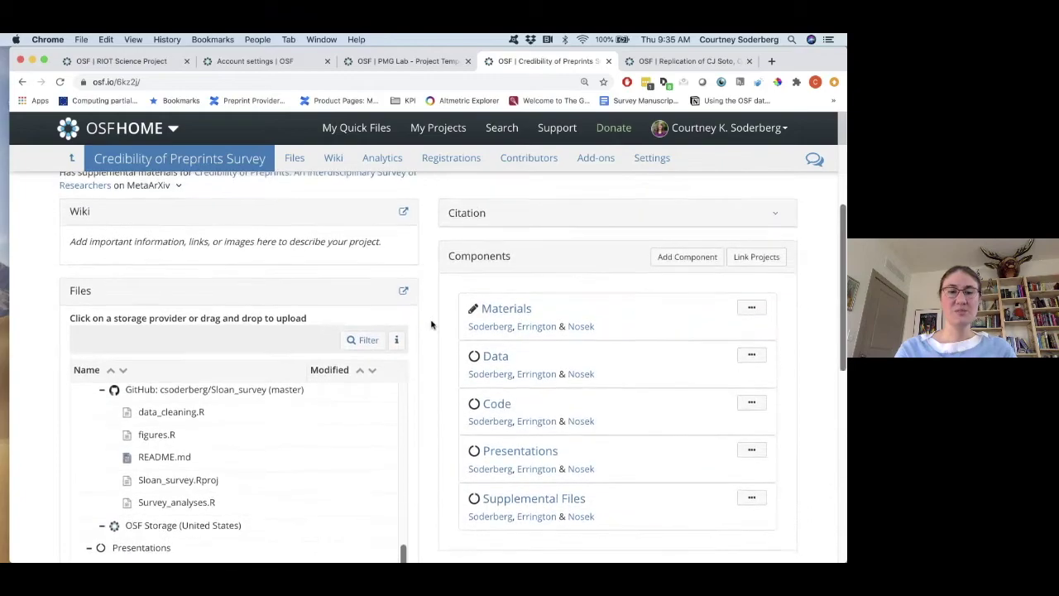
pyautogui.scroll(-4, 430, 324)
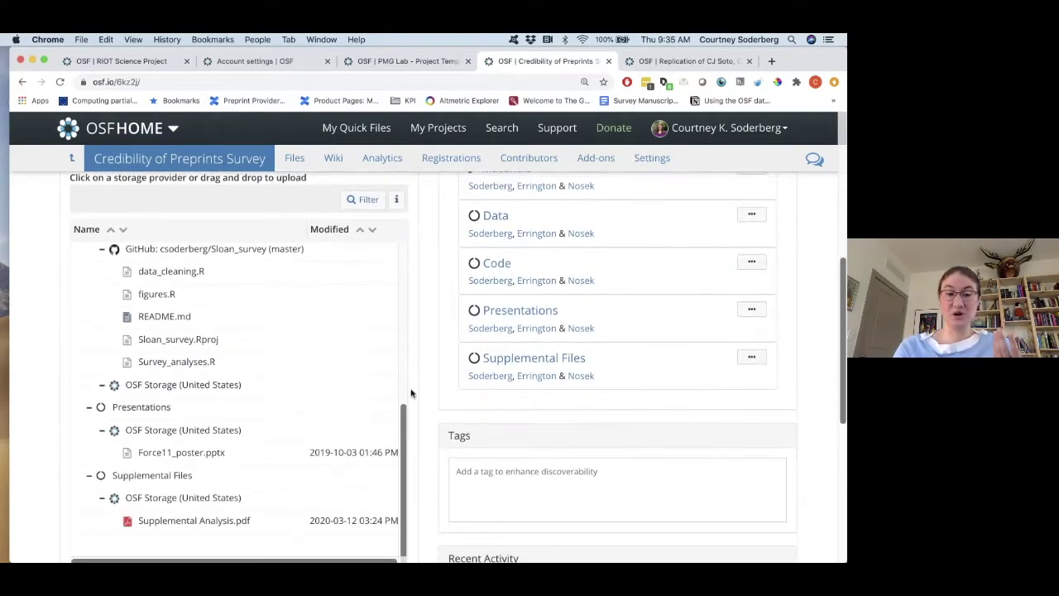
pyautogui.scroll(2, 404, 417)
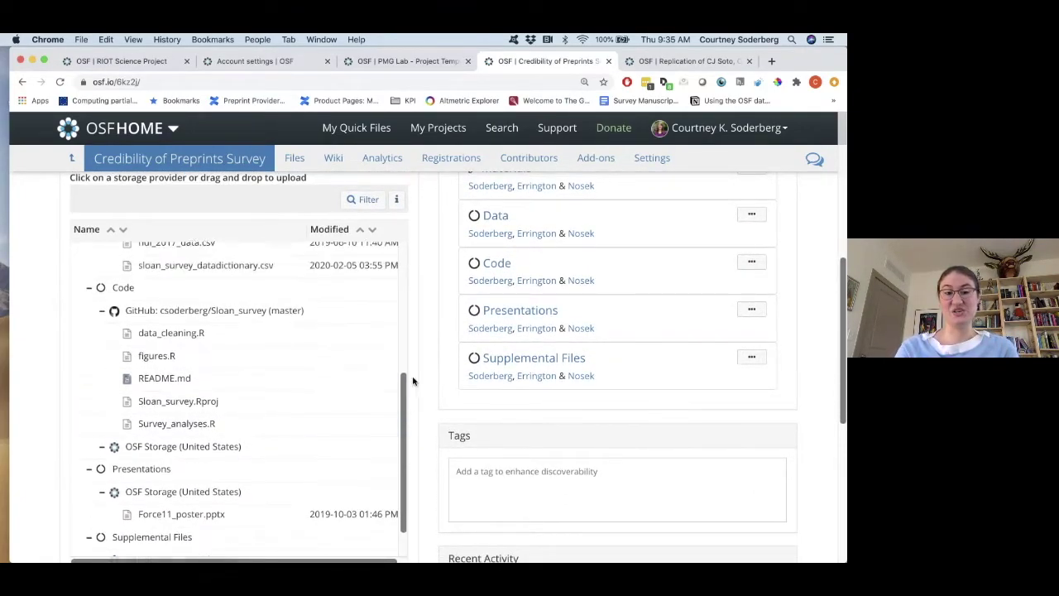
pyautogui.scroll(2, 372, 364)
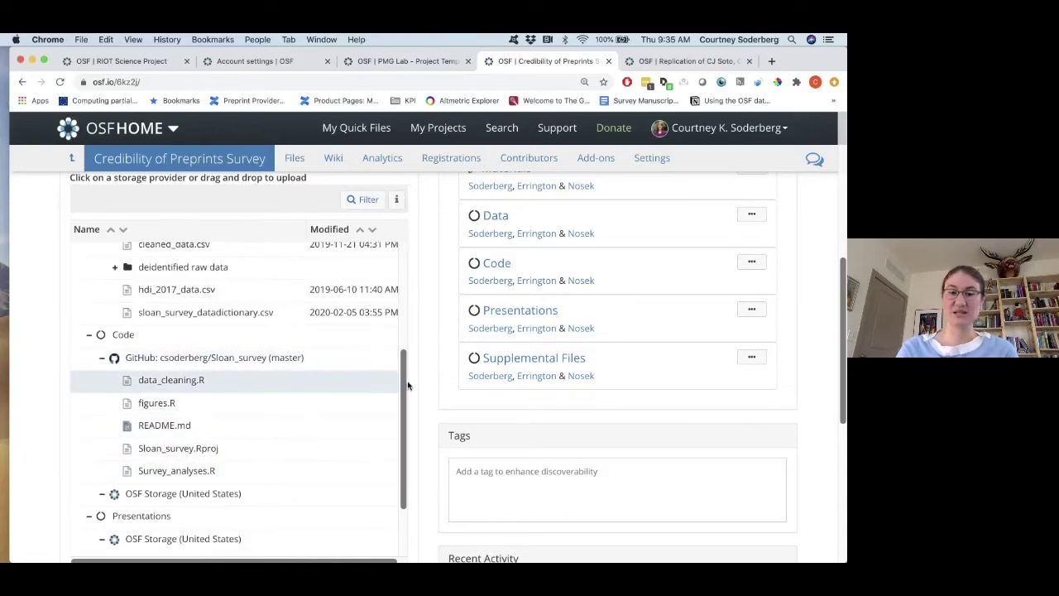
pyautogui.moveTo(408, 384); pyautogui.dragTo(414, 289)
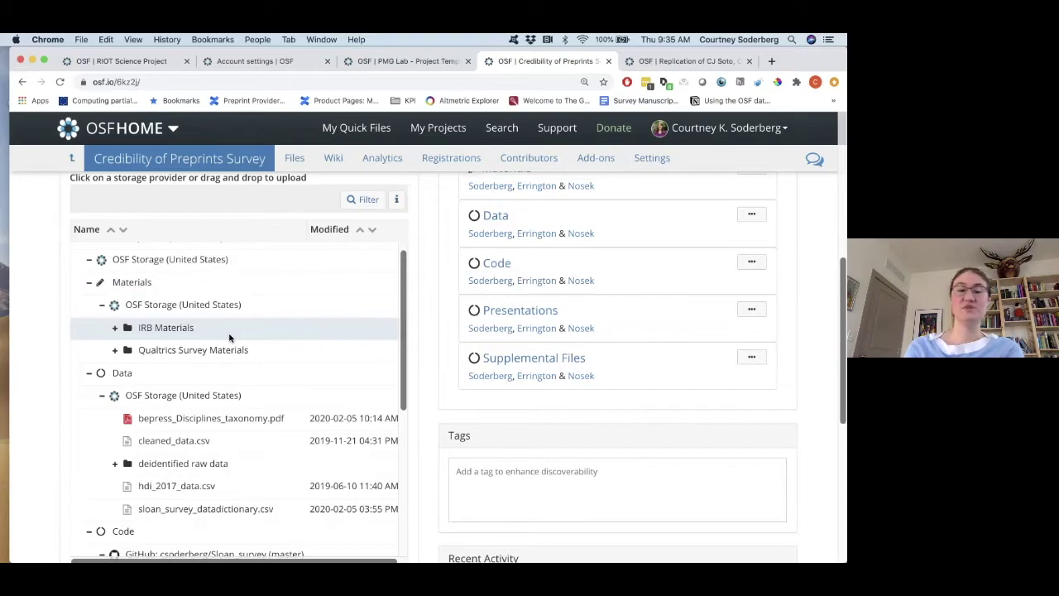
pyautogui.click(117, 327)
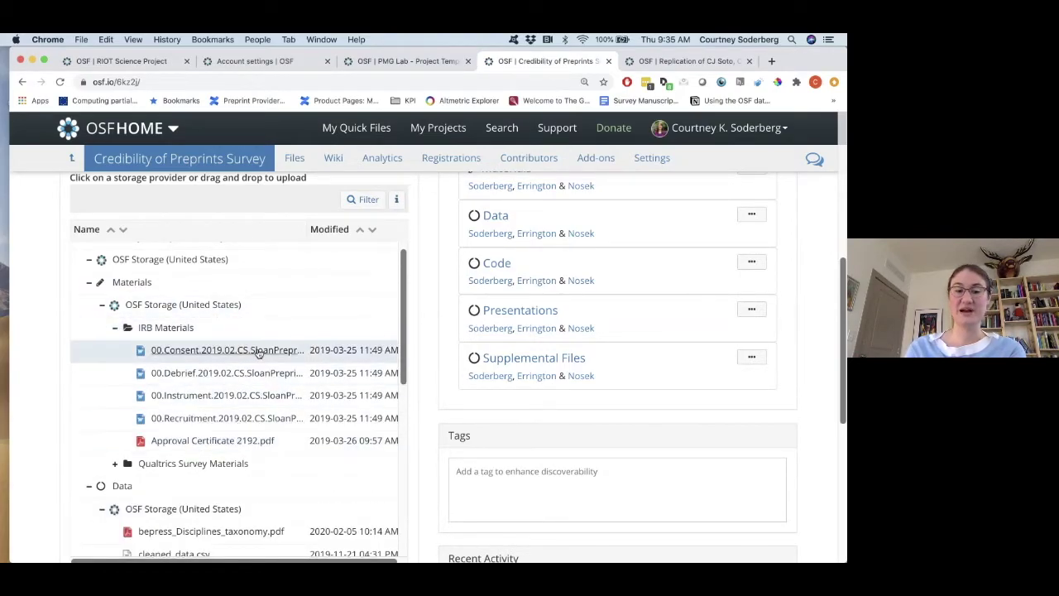
pyautogui.click(116, 329)
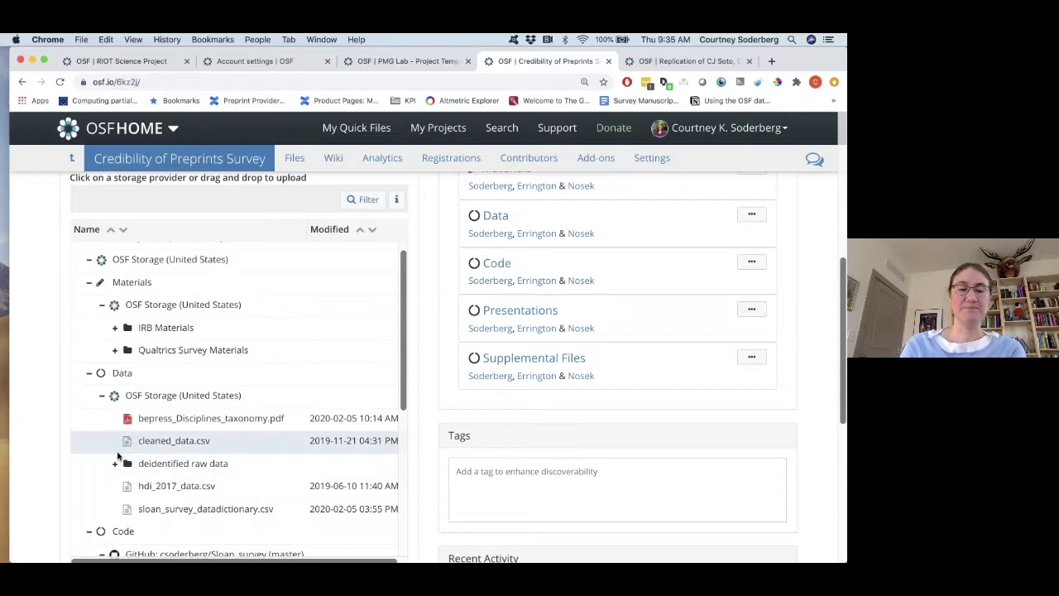
pyautogui.scroll(2, 433, 289)
pyautogui.scroll(3, 433, 289)
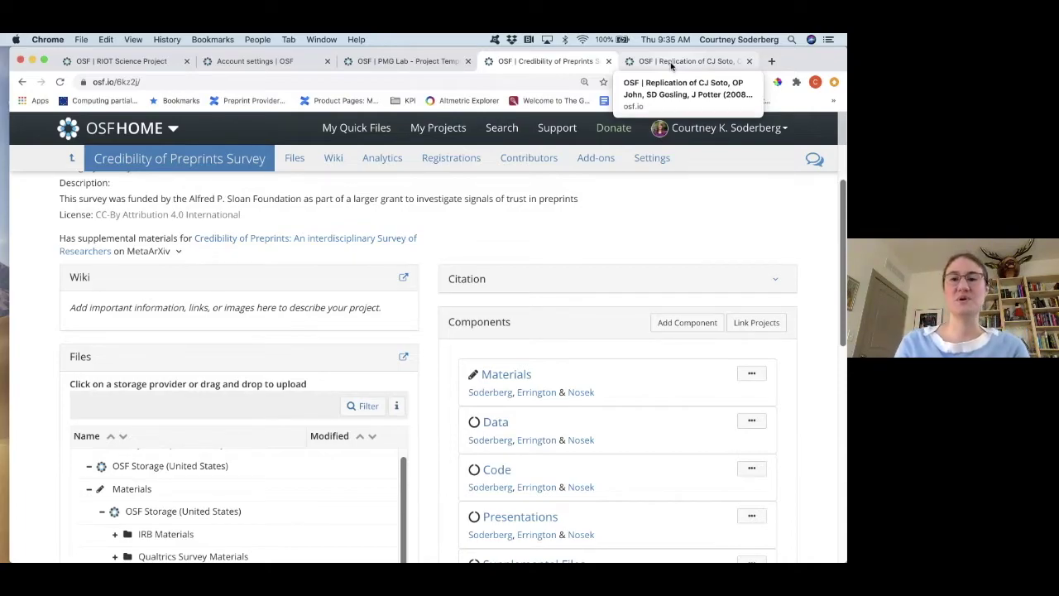
# Switch to the CJ Soto replication project and review its Data, Materials, Analysis Audit components and tags.
pyautogui.click(671, 61)
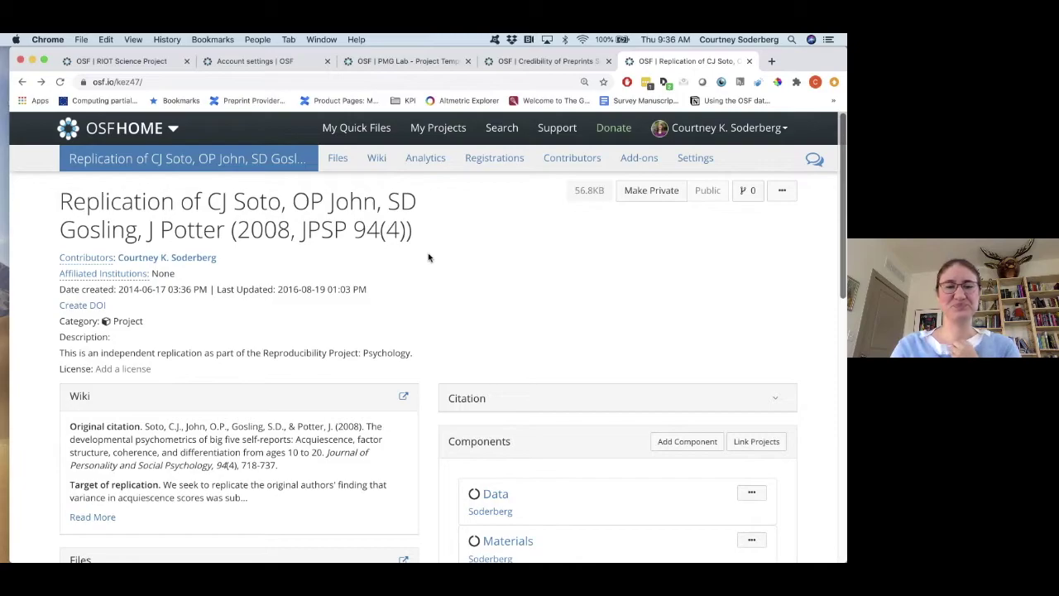
pyautogui.scroll(-1, 429, 257)
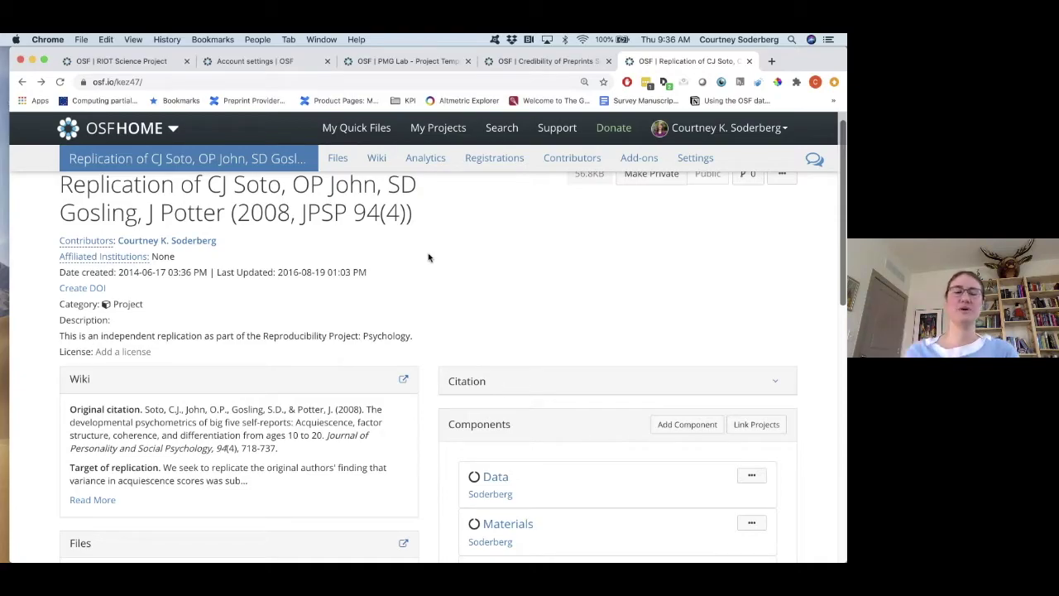
pyautogui.scroll(-1, 429, 257)
pyautogui.scroll(-5, 429, 258)
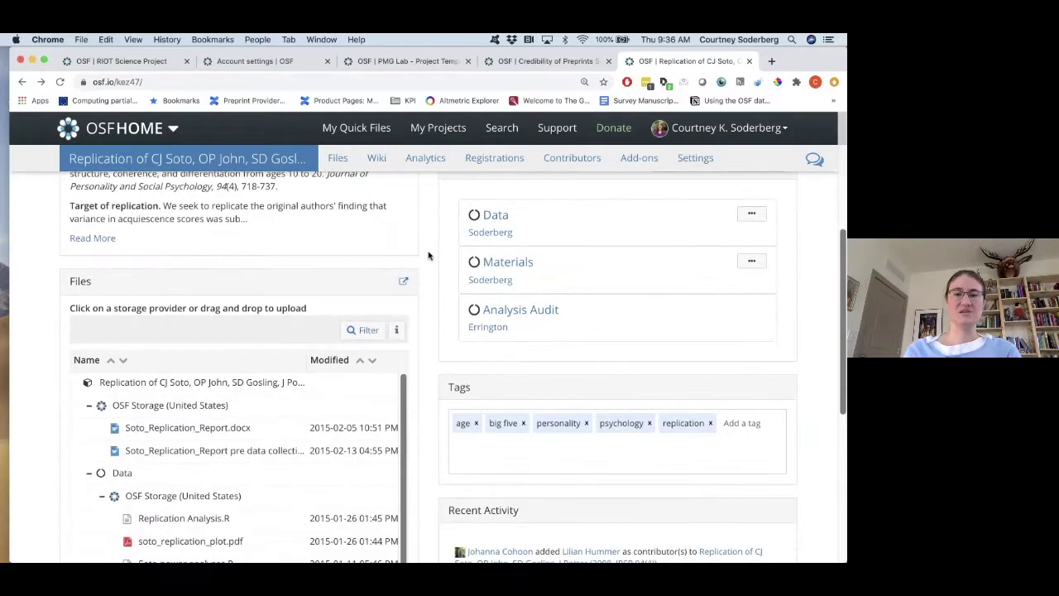
pyautogui.scroll(-2, 436, 314)
pyautogui.scroll(3, 449, 249)
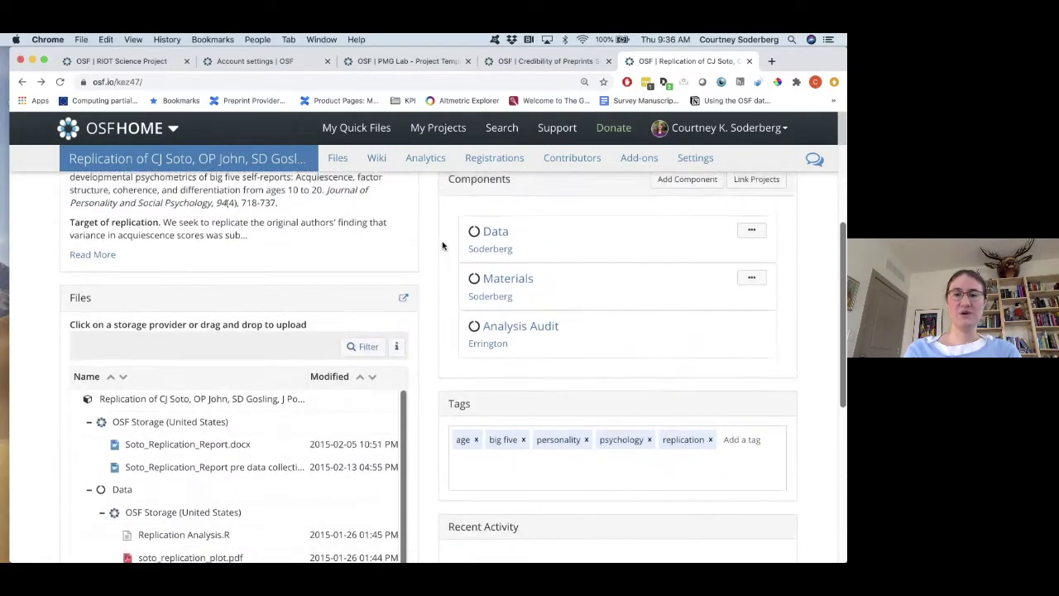
# Browse the Data component's wiki on data access, its files, and the private Replication Dataset.
pyautogui.click(494, 236)
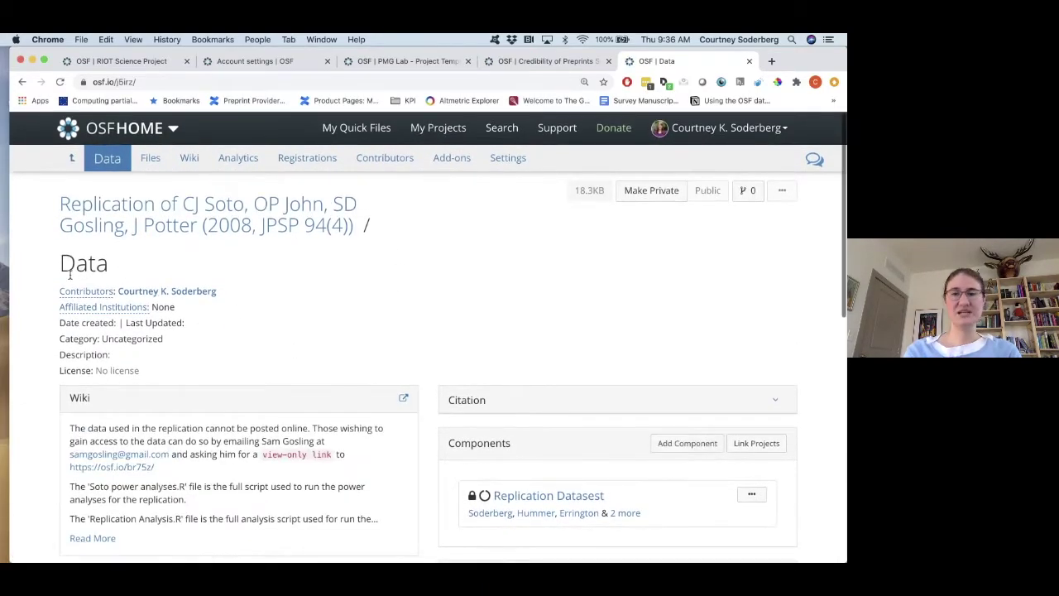
pyautogui.scroll(-8, 454, 295)
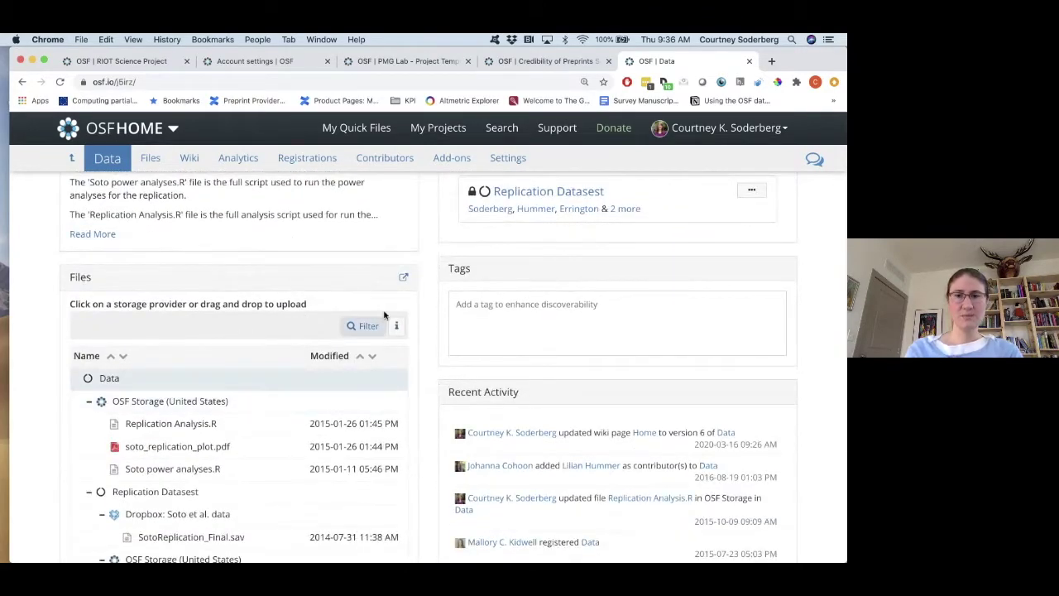
pyautogui.scroll(1, 252, 390)
pyautogui.scroll(-1, 248, 394)
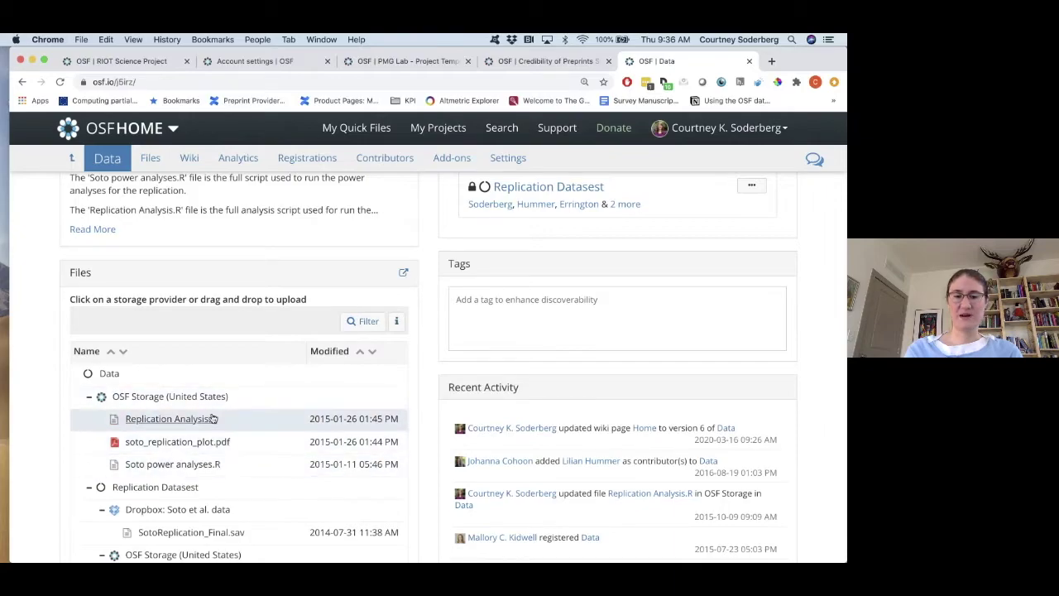
pyautogui.scroll(-1, 215, 435)
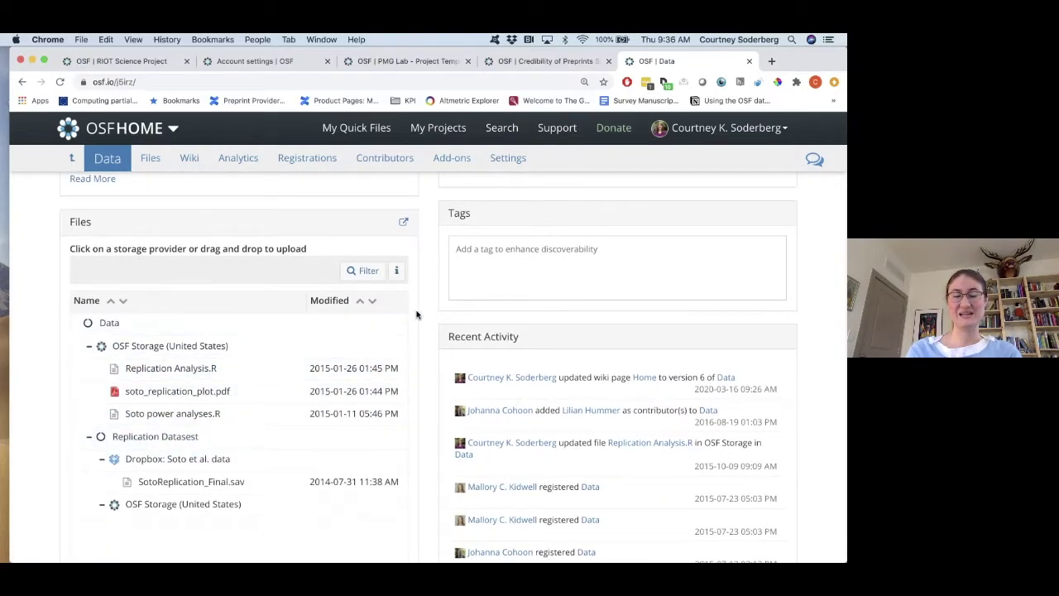
pyautogui.scroll(3, 416, 314)
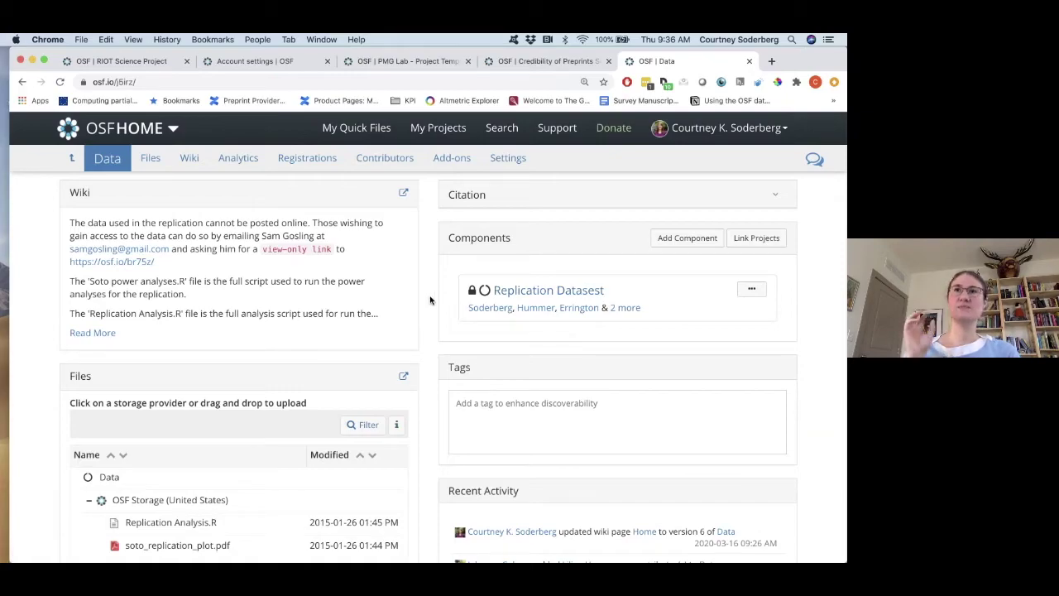
pyautogui.scroll(-5, 431, 294)
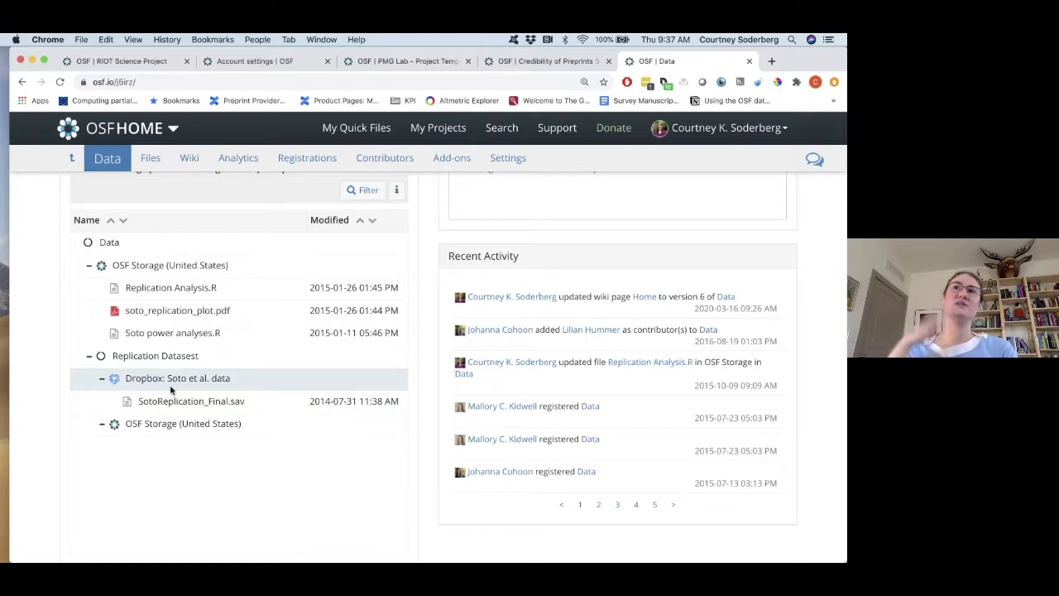
pyautogui.scroll(-1, 171, 389)
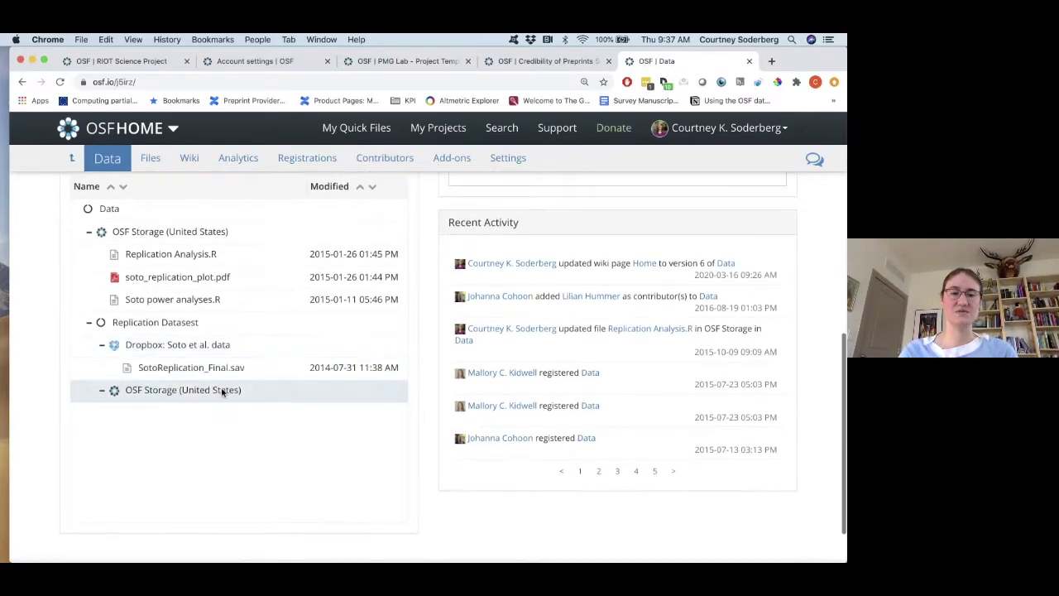
pyautogui.scroll(6, 428, 307)
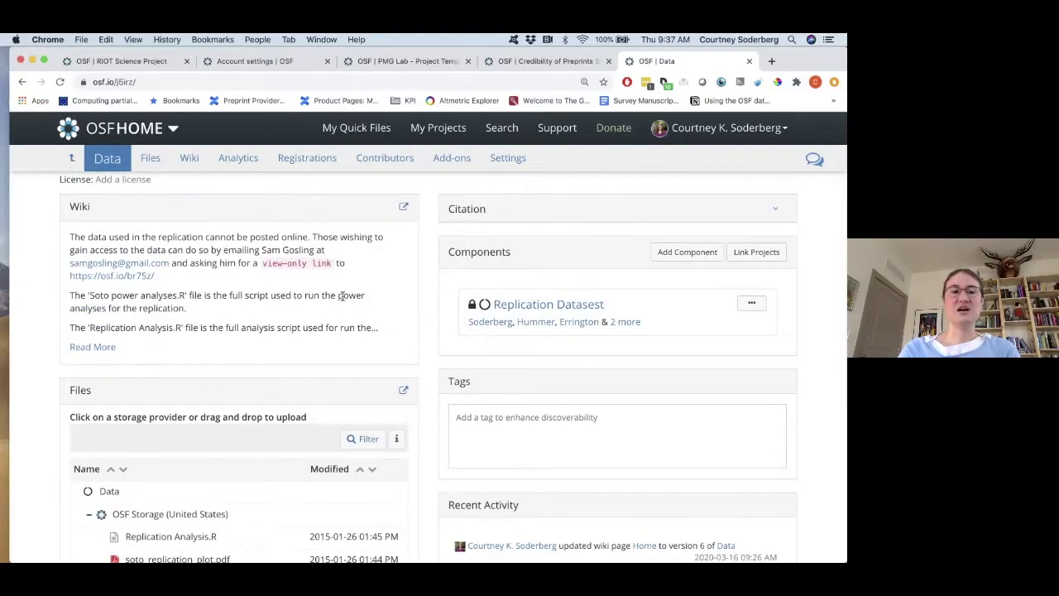
pyautogui.scroll(1, 426, 272)
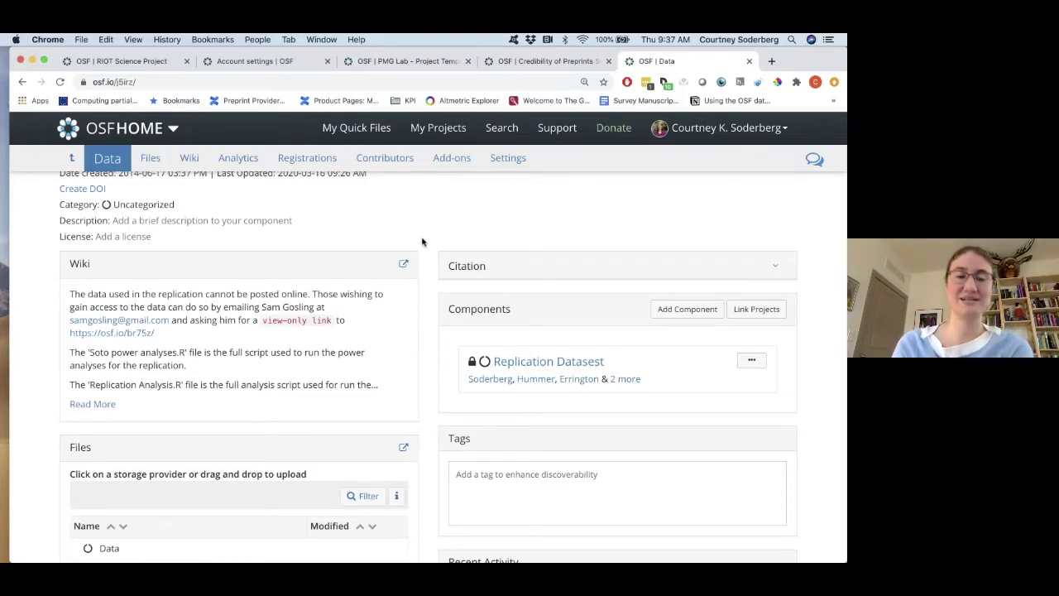
pyautogui.scroll(2, 422, 241)
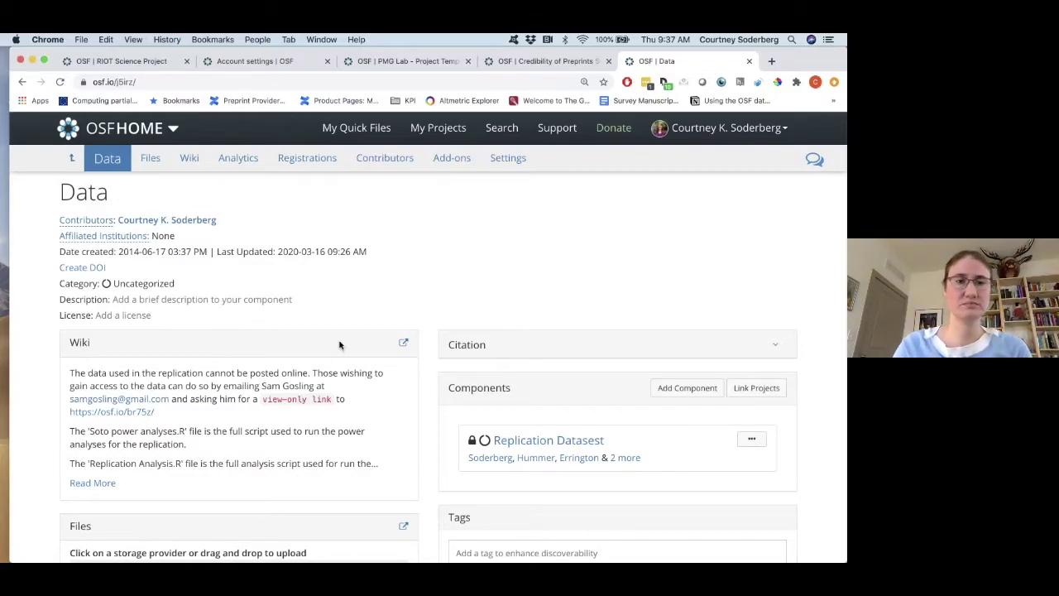
# Play the Riot_Science_2020 deck as a slide show and advance to "When to publicly share?".
pyautogui.hotkey('ctrl', 'Up')
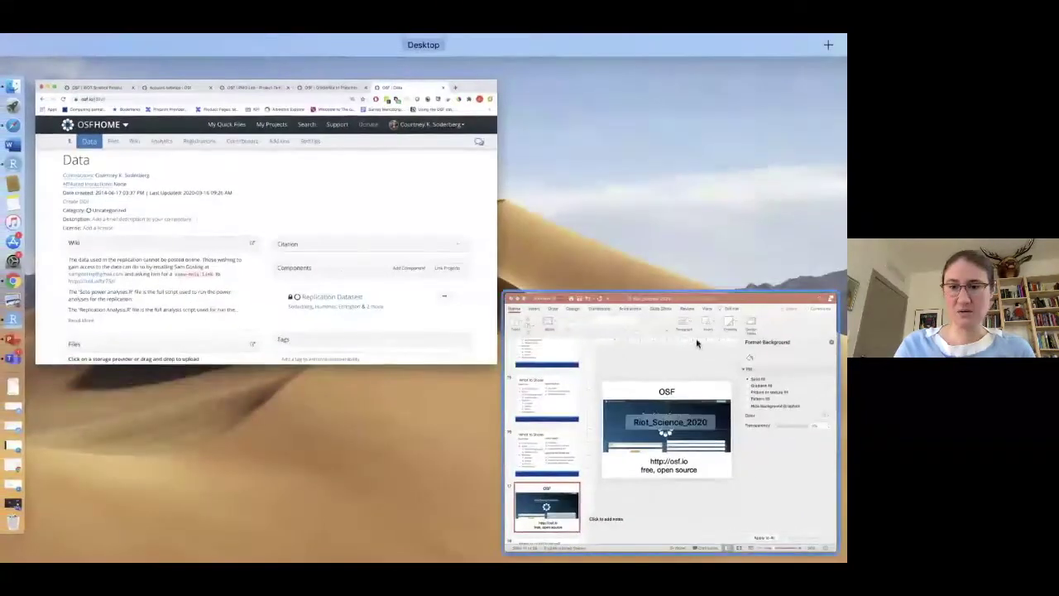
pyautogui.click(691, 355)
pyautogui.click(634, 530)
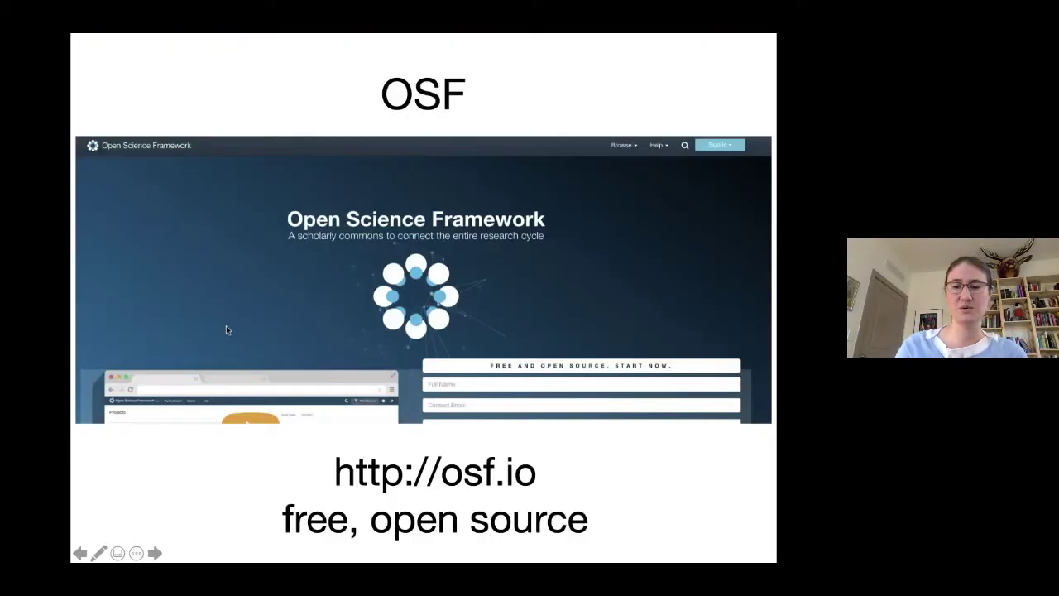
pyautogui.press('Right')
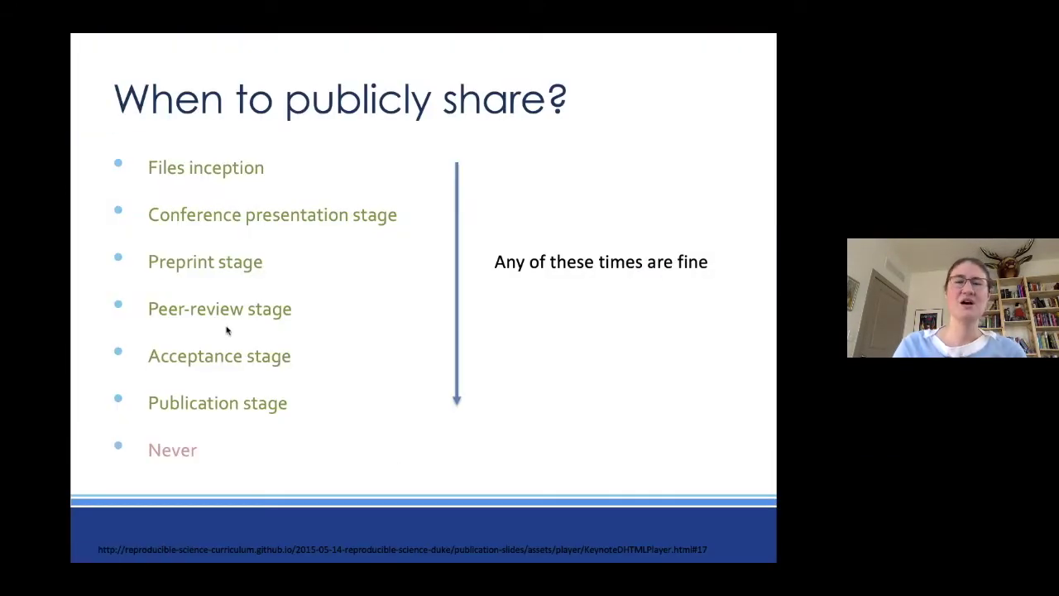